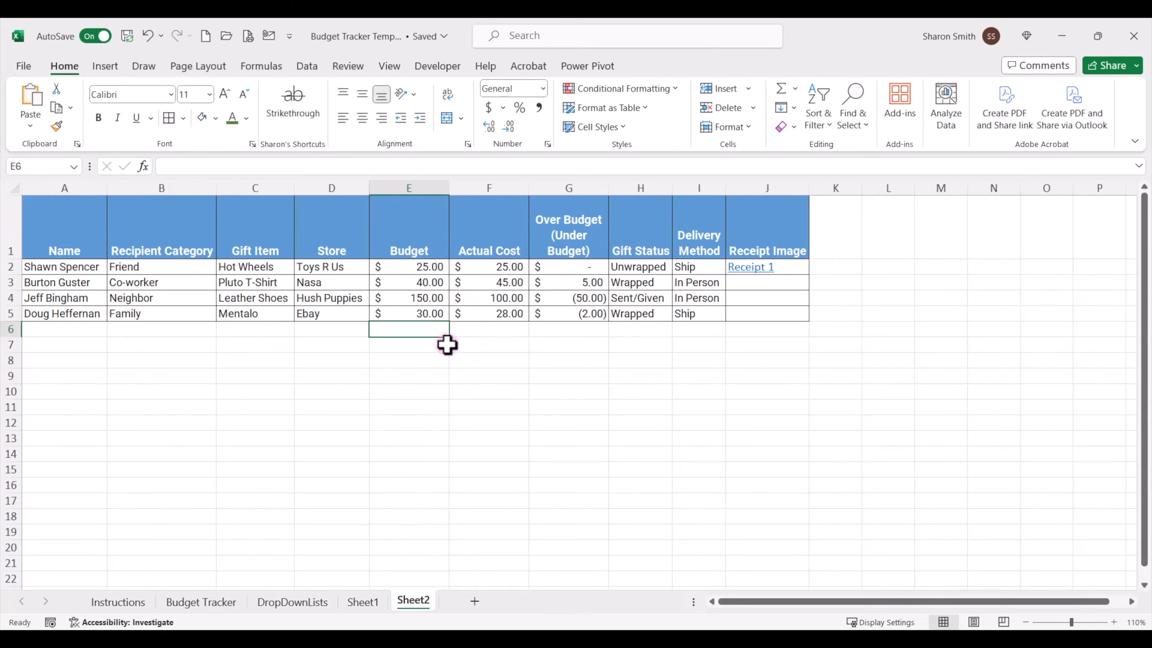
# Total the Budget column in E6 with the formula =SUM(E2:E5)
pyautogui.click(422, 330)
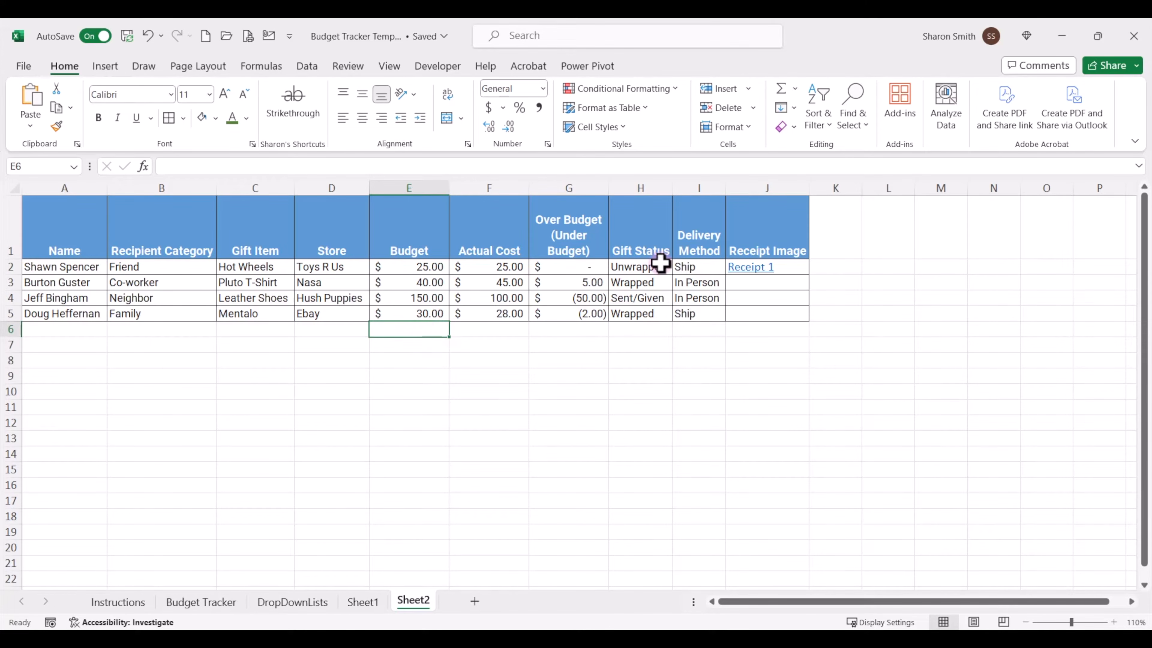
pyautogui.click(781, 88)
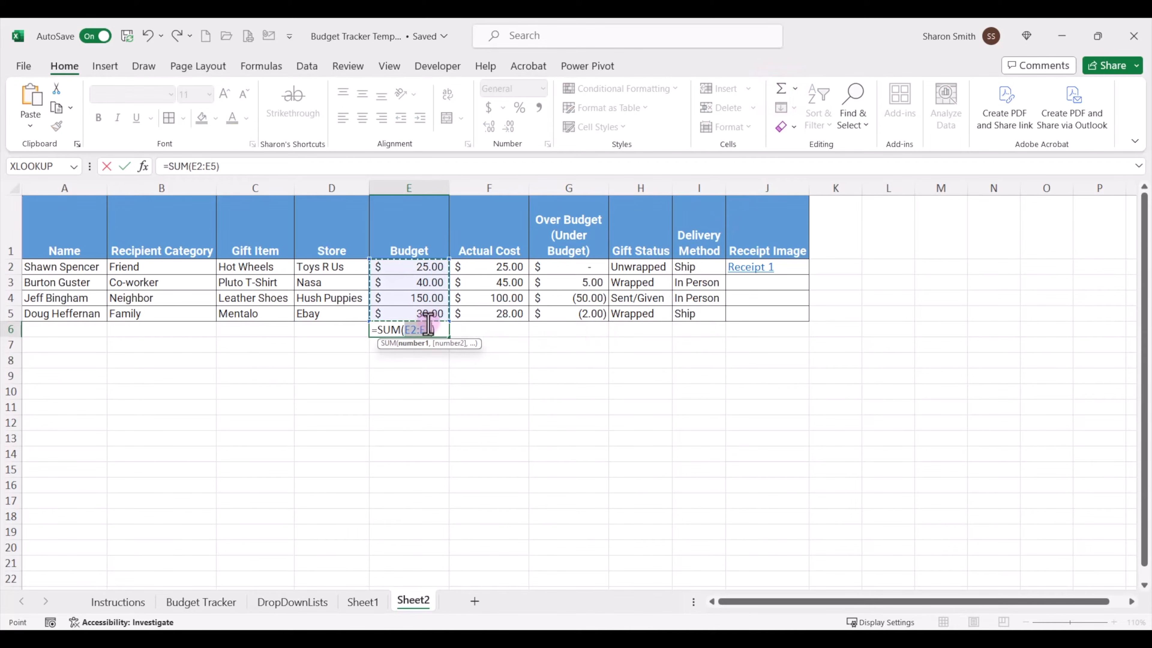
pyautogui.press('Return')
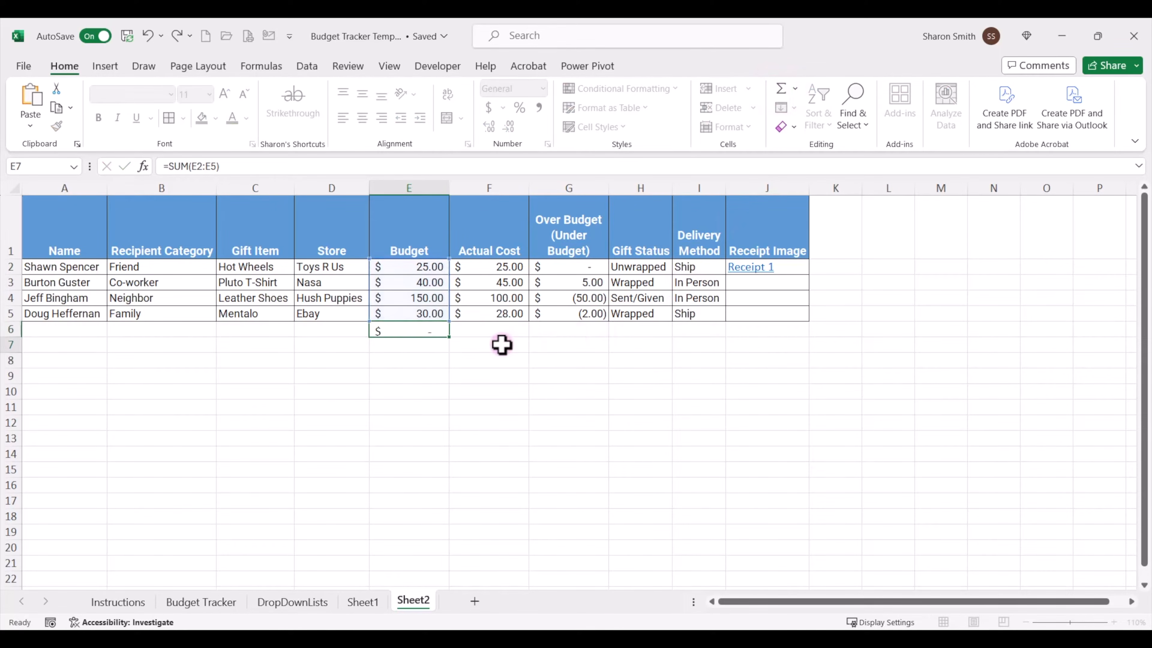
# Copy the budget total formula across to F6:G6 and make the three totals bold
pyautogui.click(412, 329)
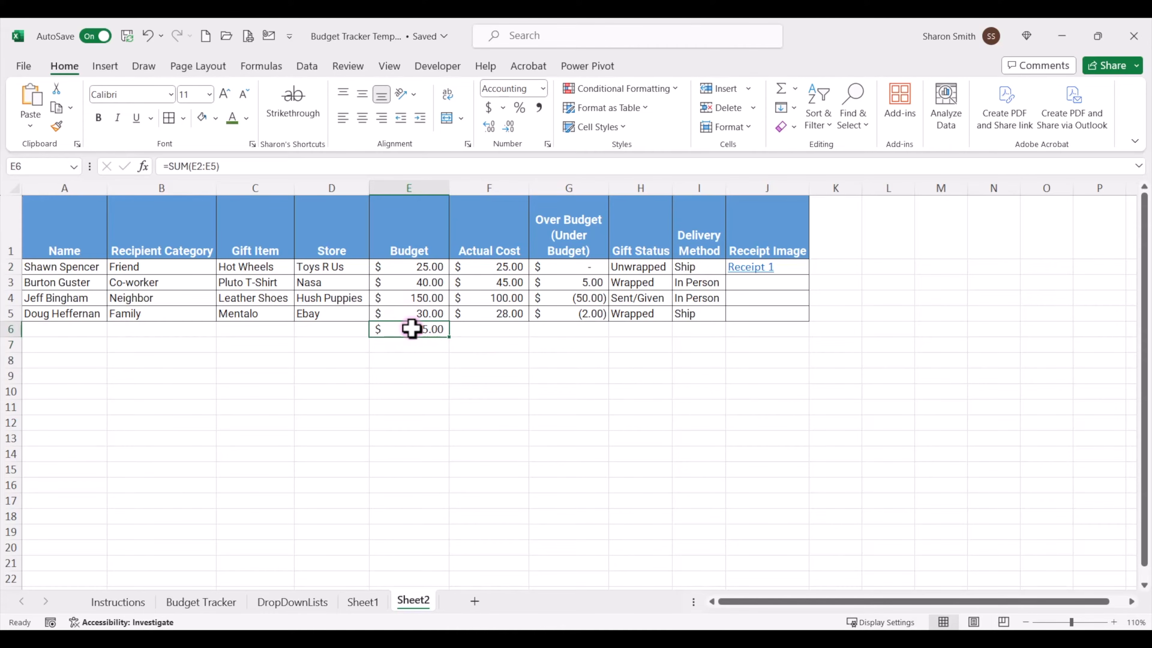
pyautogui.moveTo(450, 338); pyautogui.dragTo(573, 340)
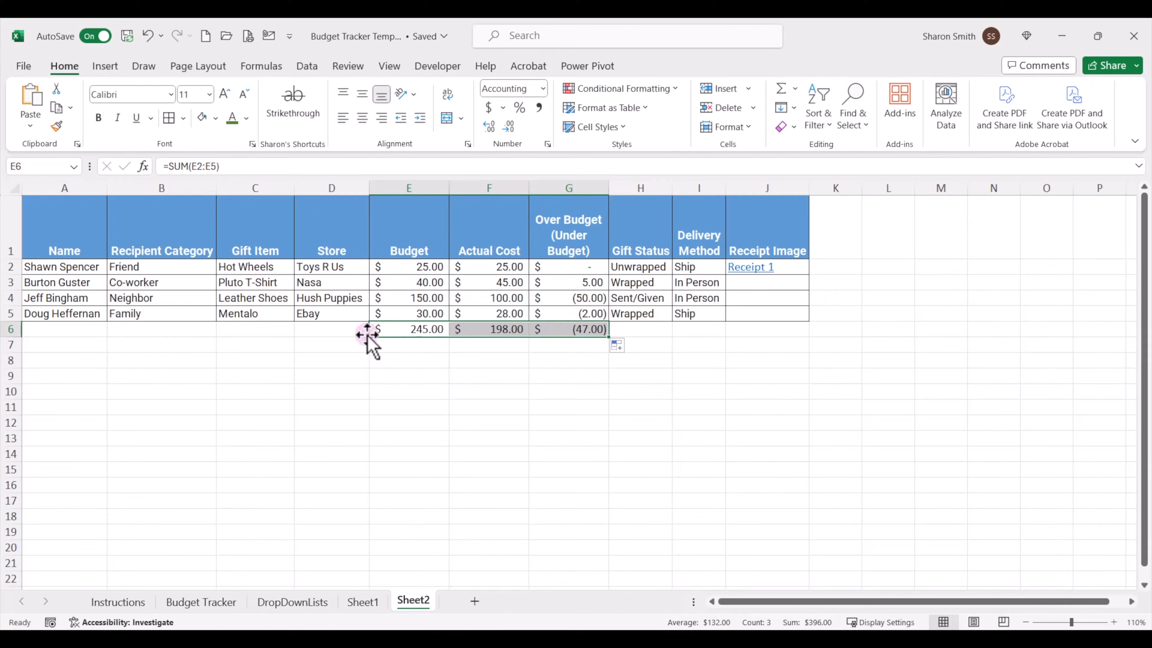
pyautogui.moveTo(389, 328); pyautogui.dragTo(564, 328)
pyautogui.click(98, 118)
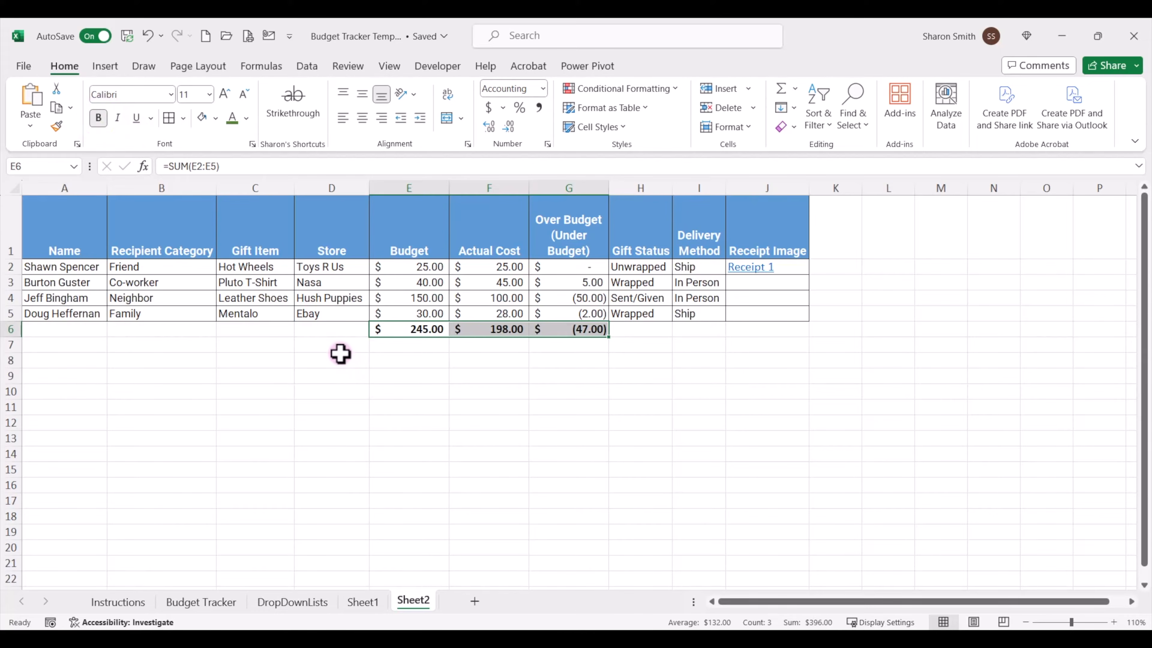
# Enter the label "% Budget Spent" in D7 and "Remainder" in D8
pyautogui.click(328, 346)
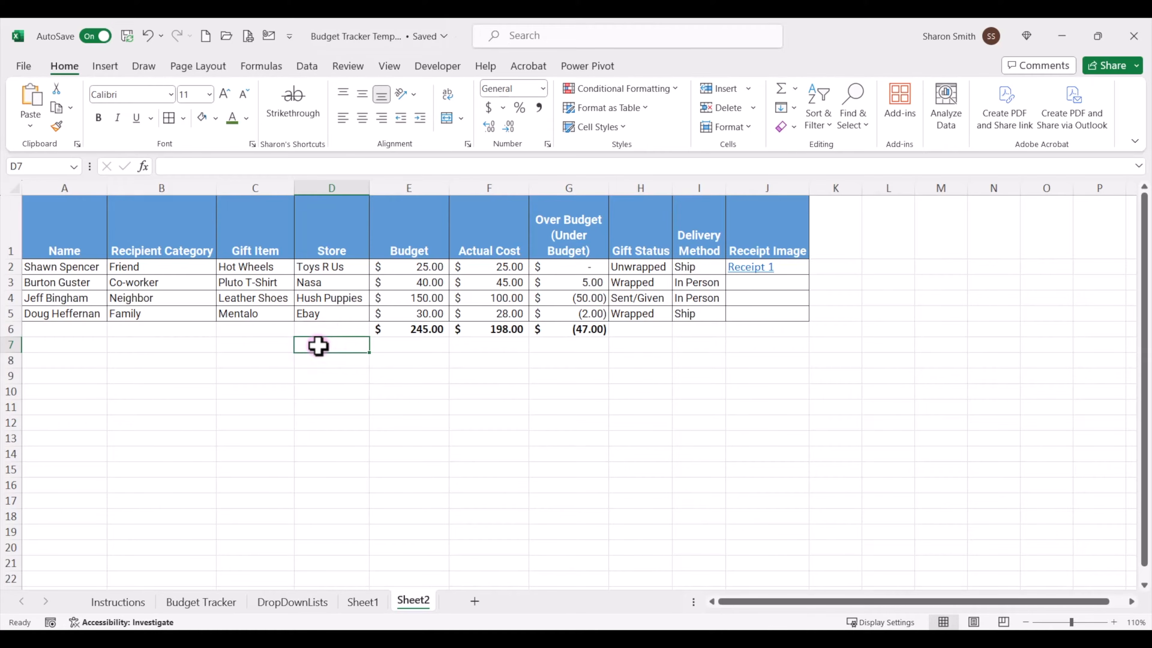
pyautogui.write('5')
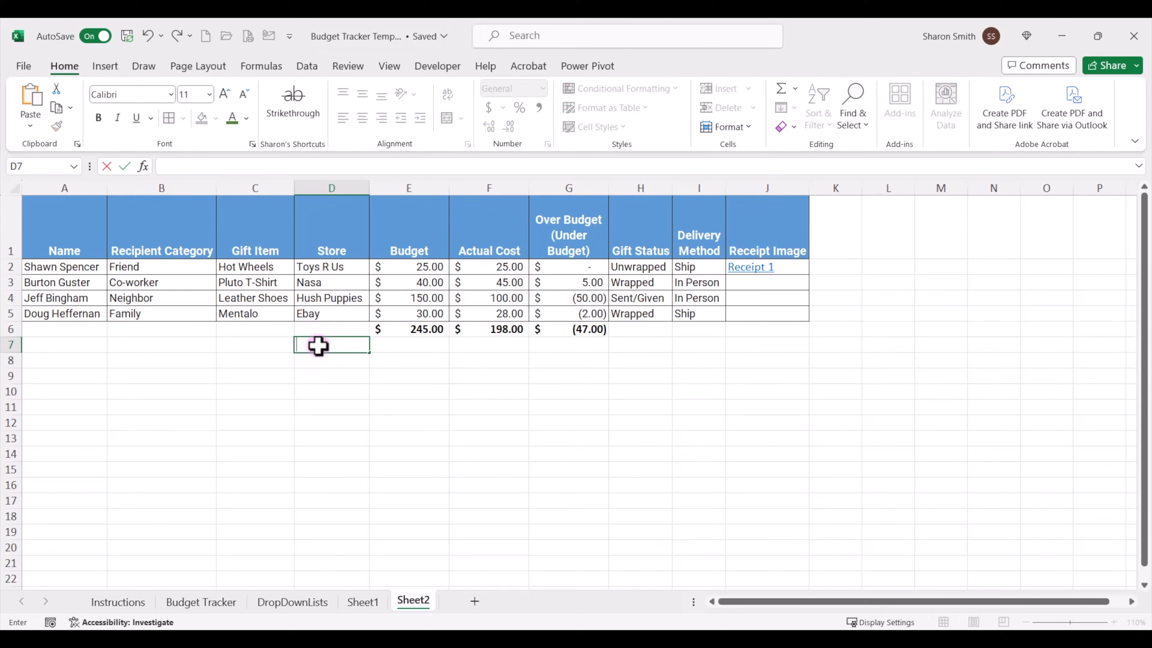
pyautogui.write(' Budget Spent')
pyautogui.press('Return')
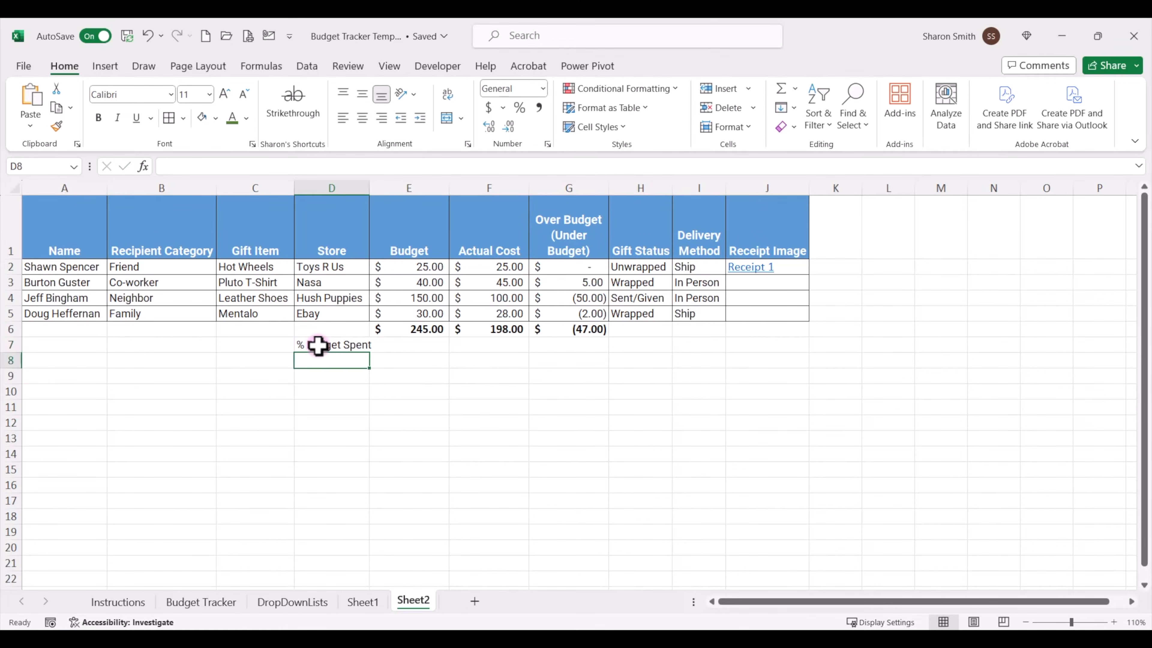
pyautogui.write('Remainder')
pyautogui.press('Return')
# Right-align and bold the two labels in D7:D8
pyautogui.moveTo(325, 345); pyautogui.dragTo(329, 363)
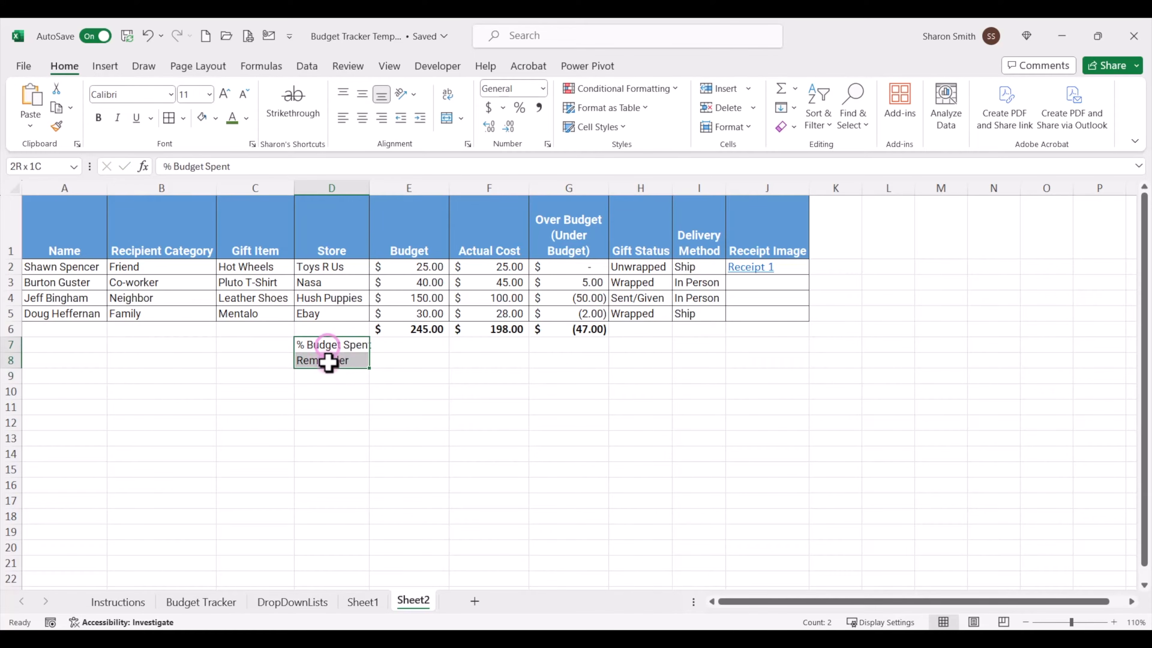
pyautogui.click(381, 118)
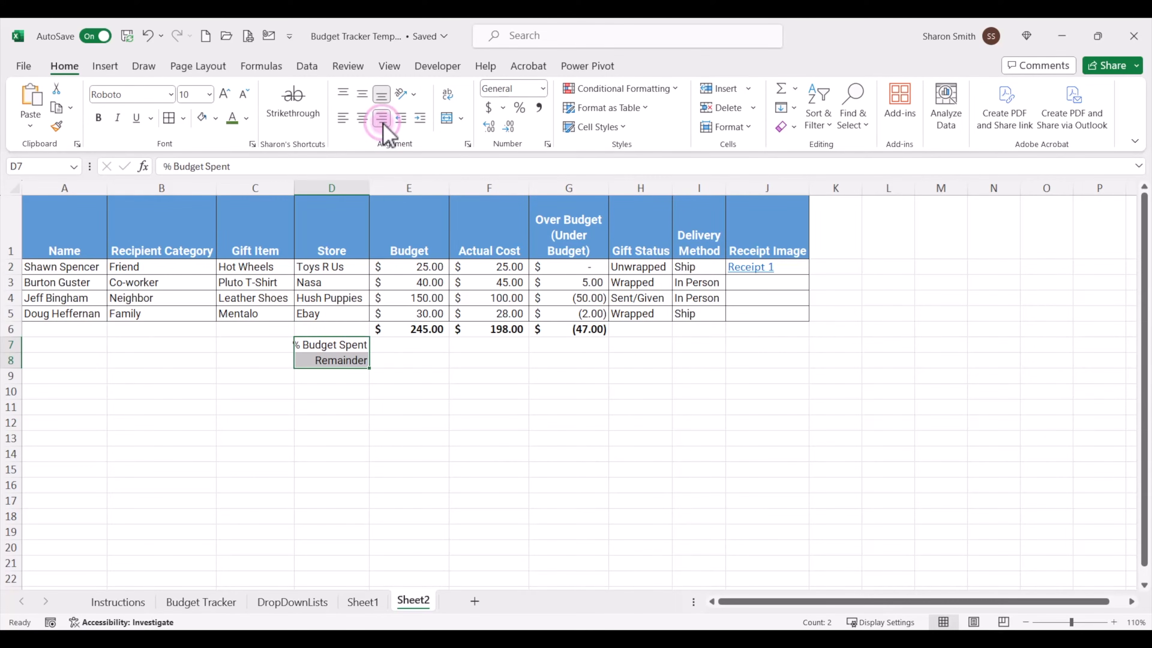
pyautogui.click(98, 118)
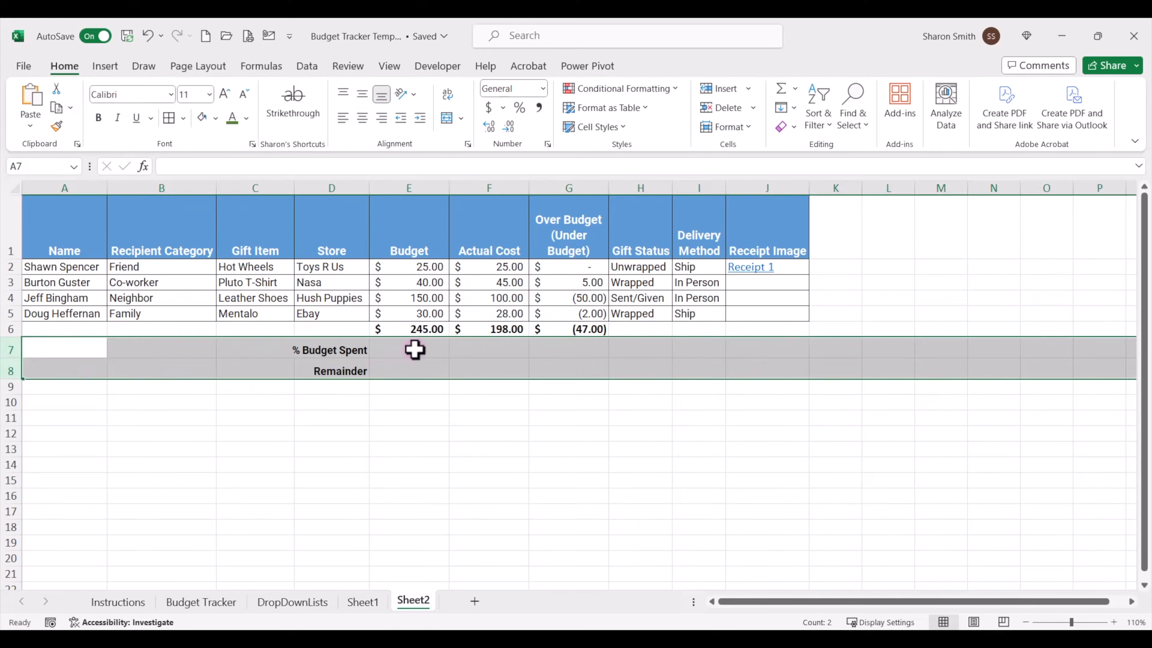
# Calculate the share of budget spent in E7 with =F6/E6 and format it as a percentage
pyautogui.click(415, 350)
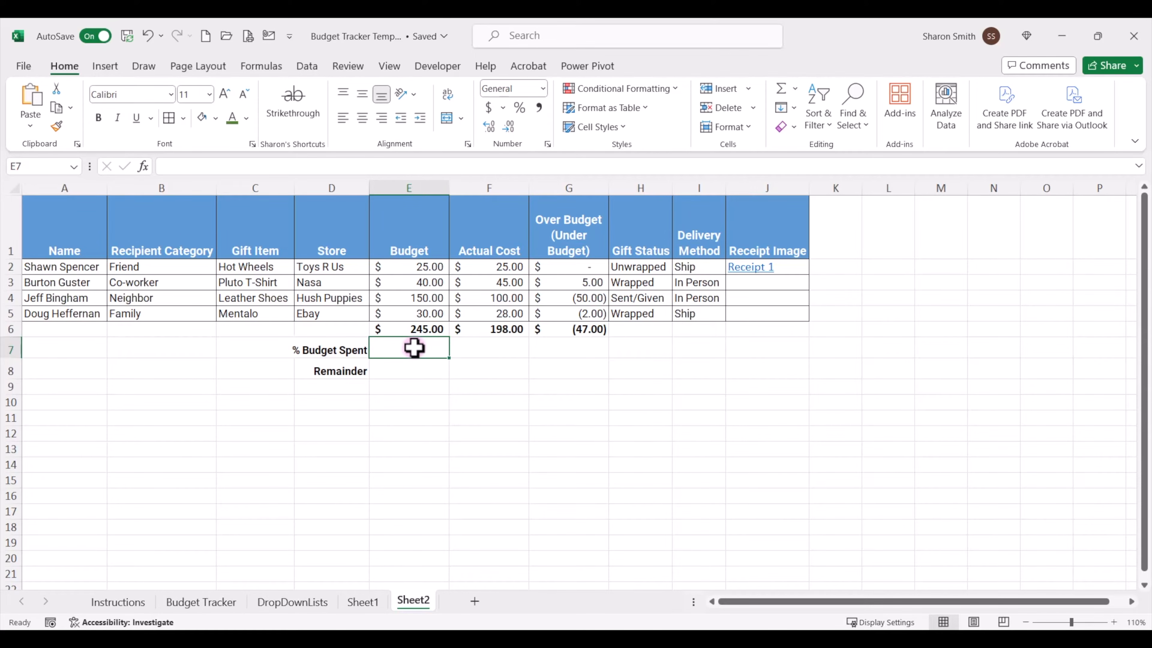
pyautogui.write('=')
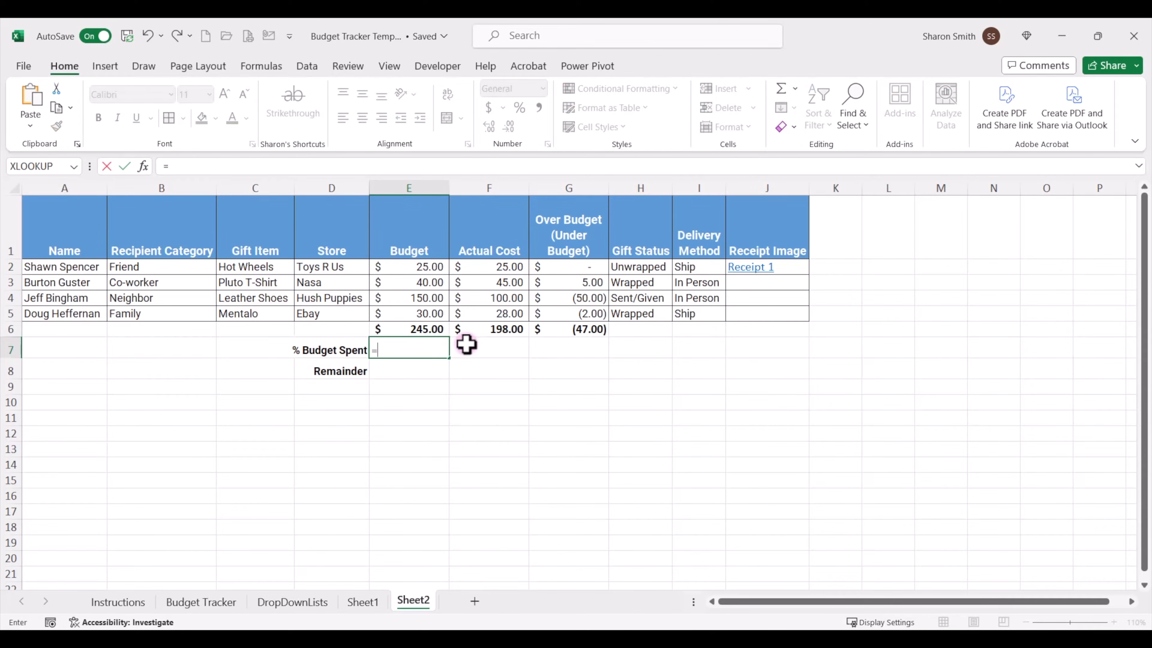
pyautogui.click(494, 330)
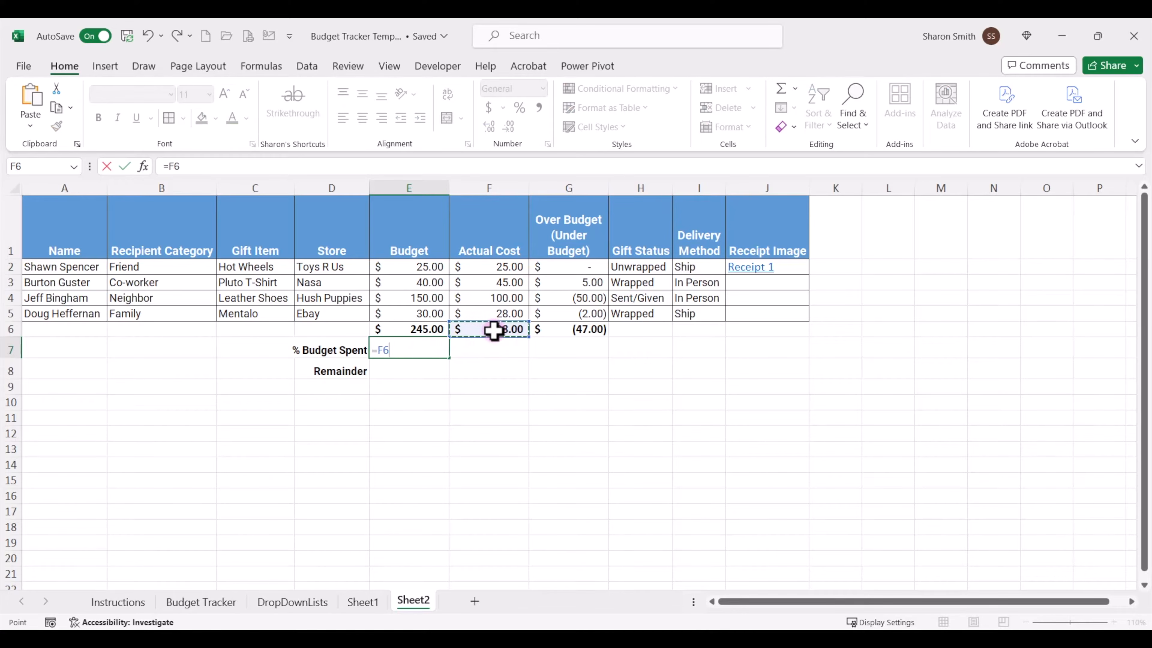
pyautogui.click(429, 329)
pyautogui.press('Return')
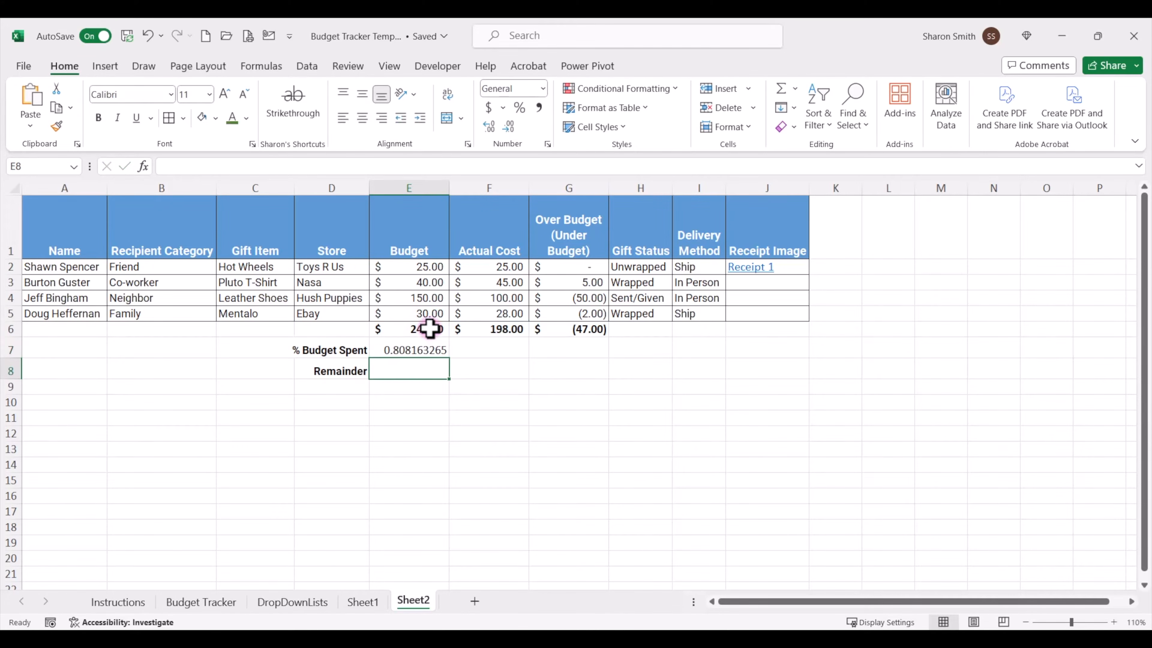
pyautogui.click(413, 350)
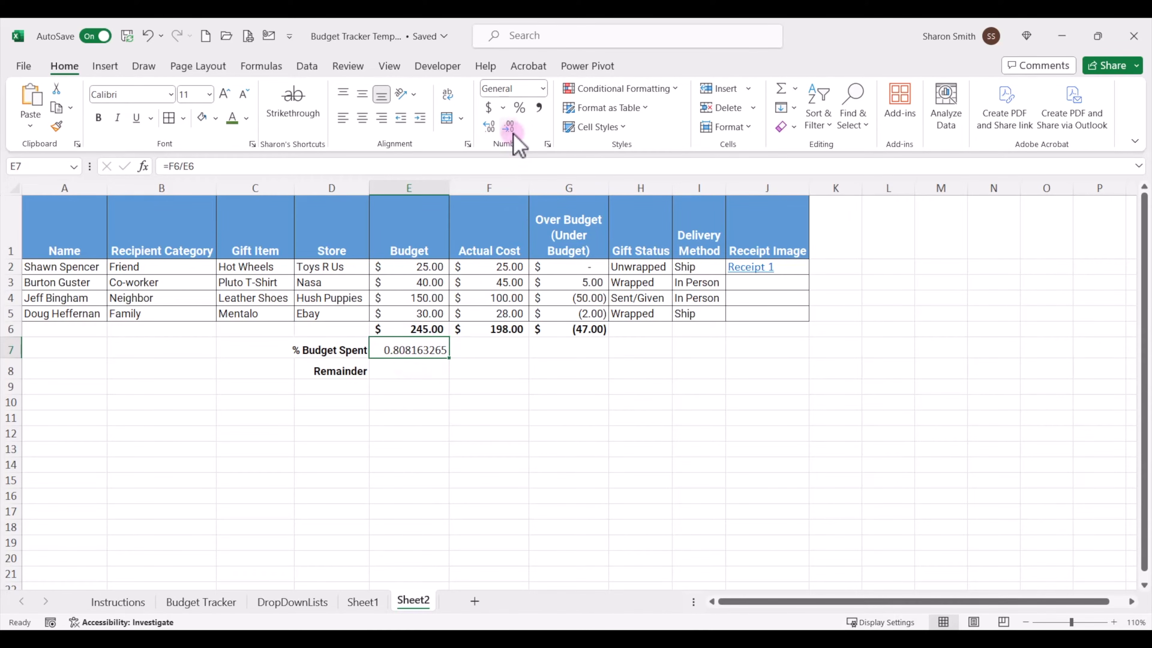
pyautogui.click(520, 108)
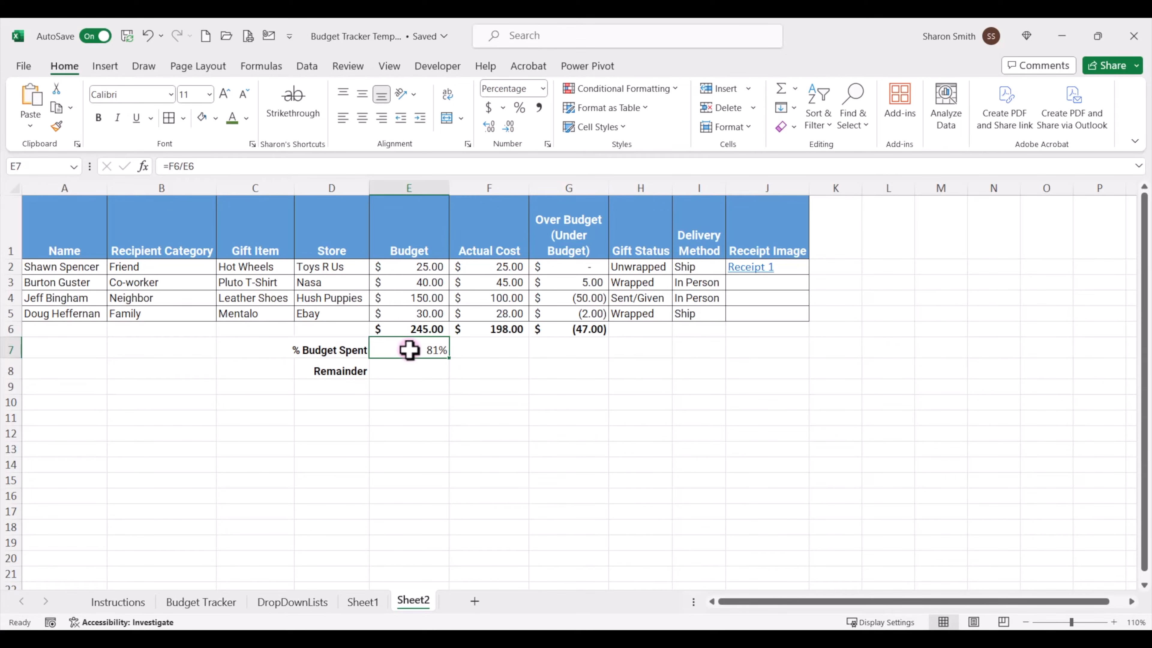
# Enter the formula =MAX(100%,E7)-E7 in E8 to calculate the remaining percentage
pyautogui.click(410, 370)
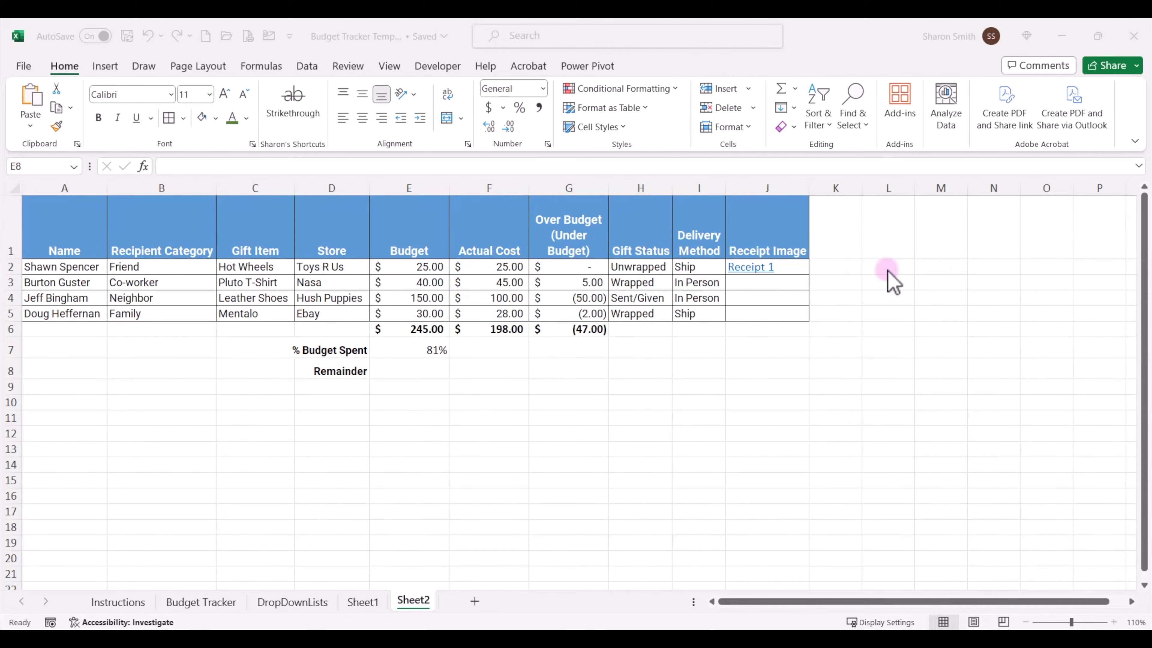
pyautogui.click(428, 368)
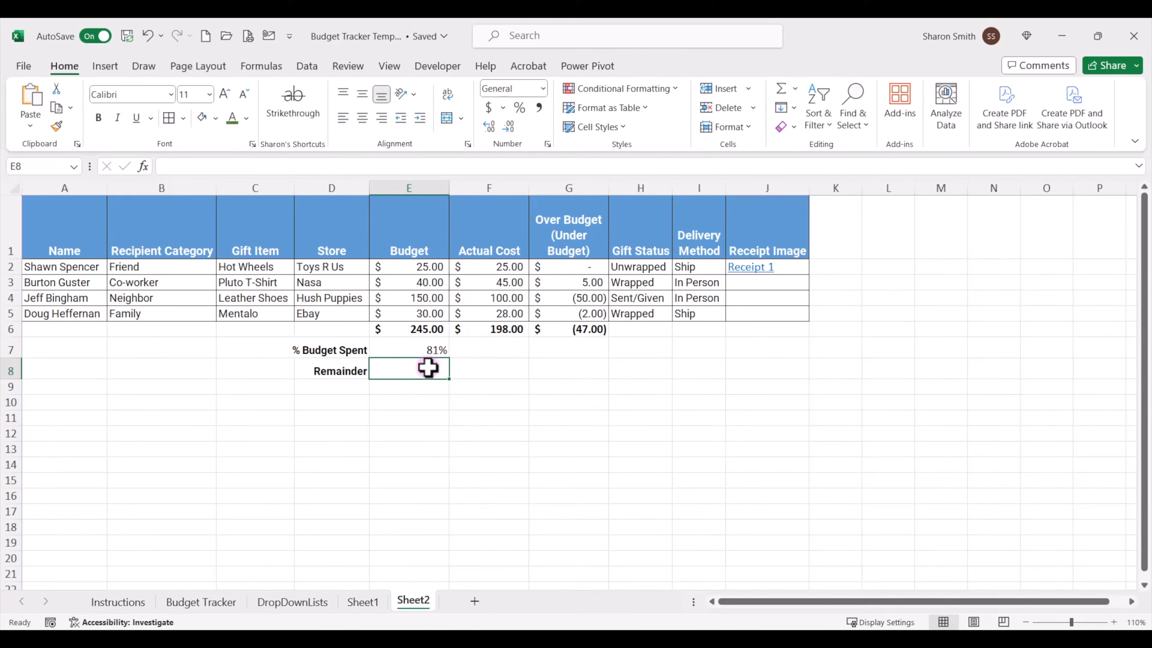
pyautogui.doubleClick(428, 368)
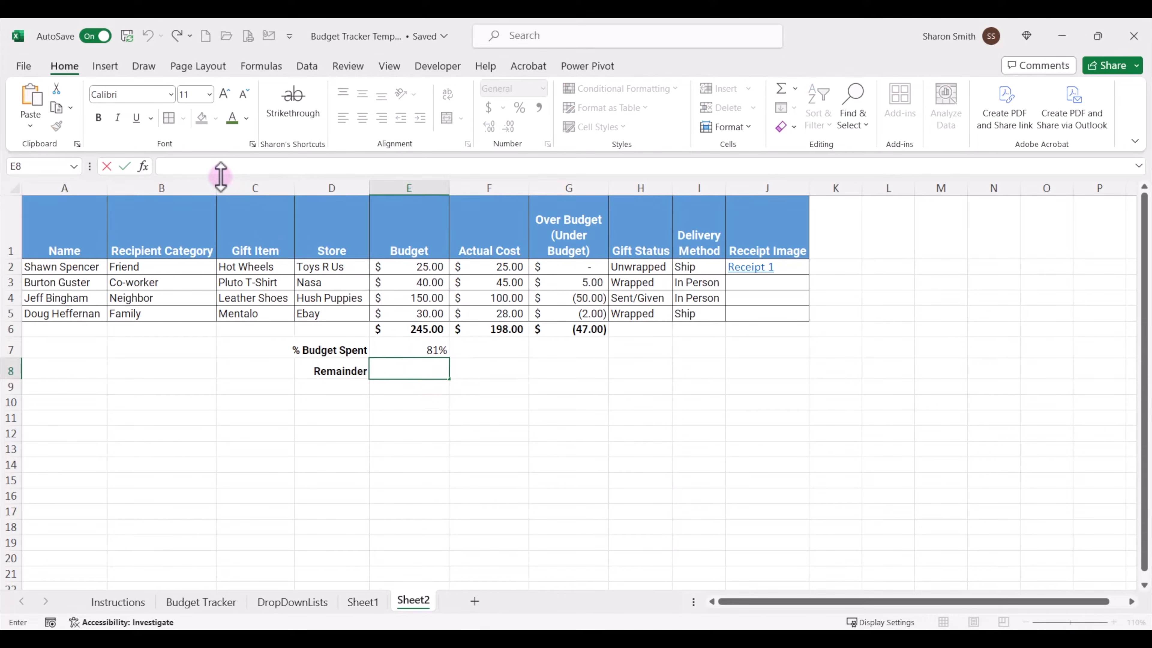
pyautogui.write('=MAX(100%,E7)-E7')
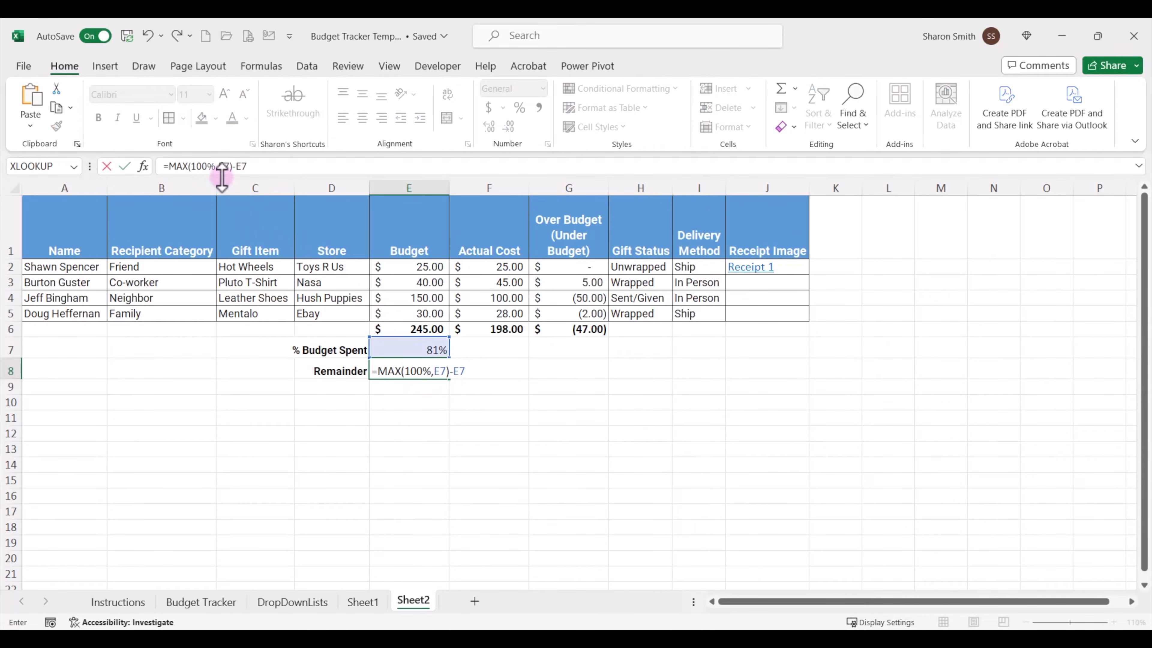
pyautogui.press('Return')
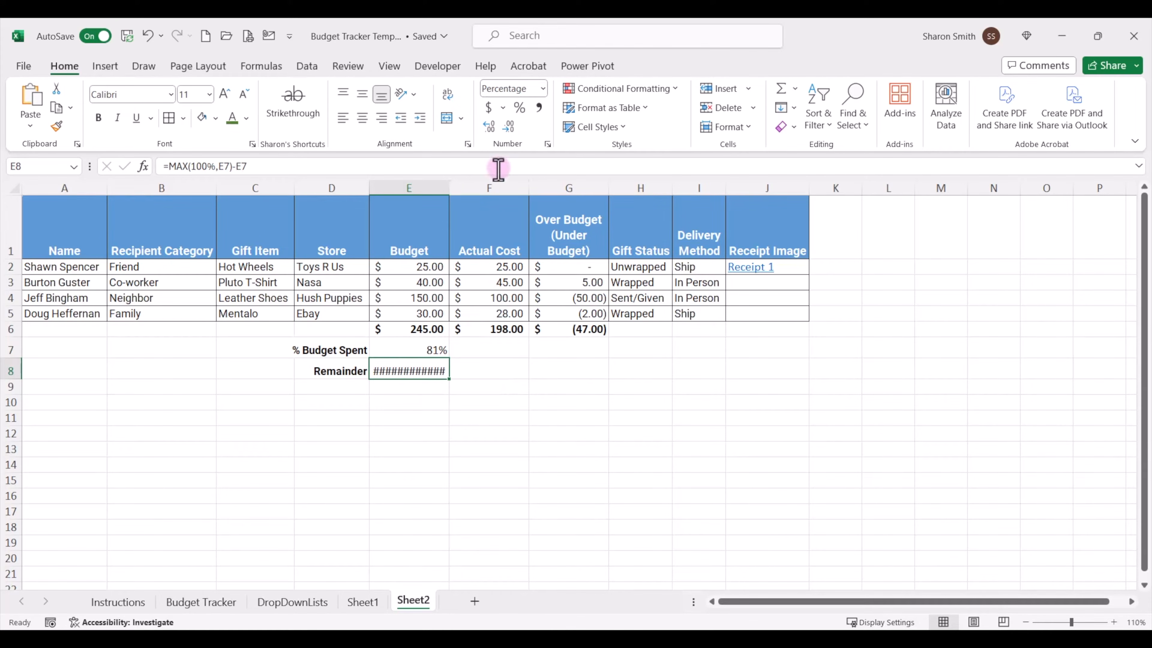
# Reduce the Remainder percentage in E8 to zero decimal places
pyautogui.click(508, 125)
pyautogui.click(507, 125)
pyautogui.click(508, 125)
pyautogui.click(507, 124)
pyautogui.click(507, 124)
pyautogui.click(508, 125)
pyautogui.click(508, 125)
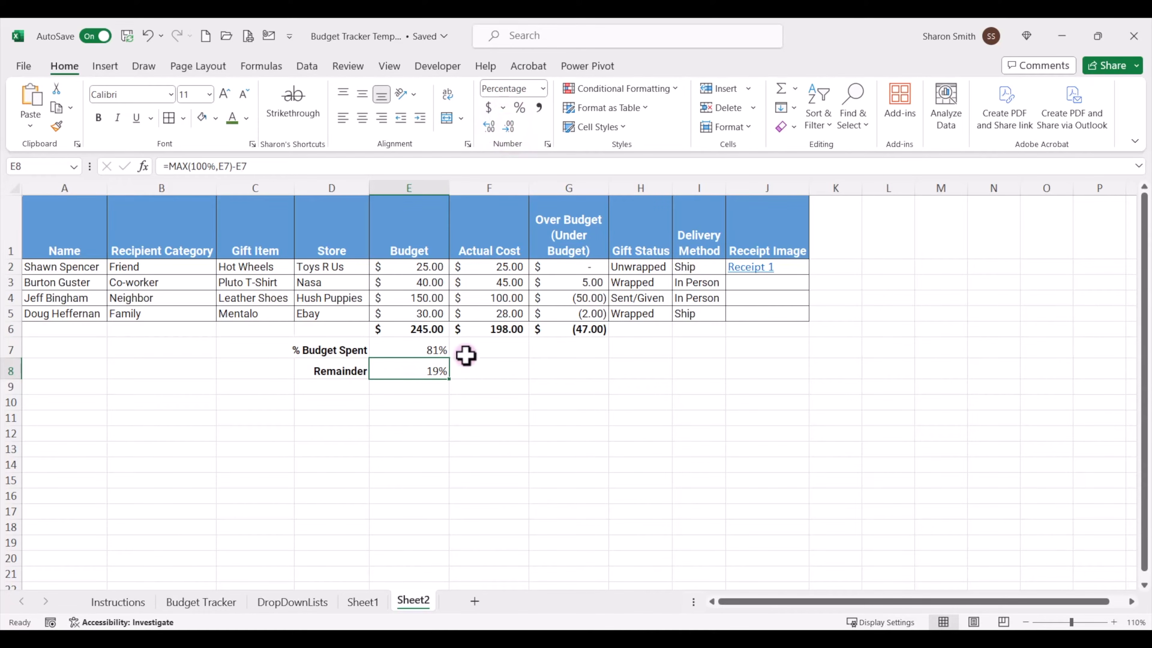
pyautogui.click(430, 391)
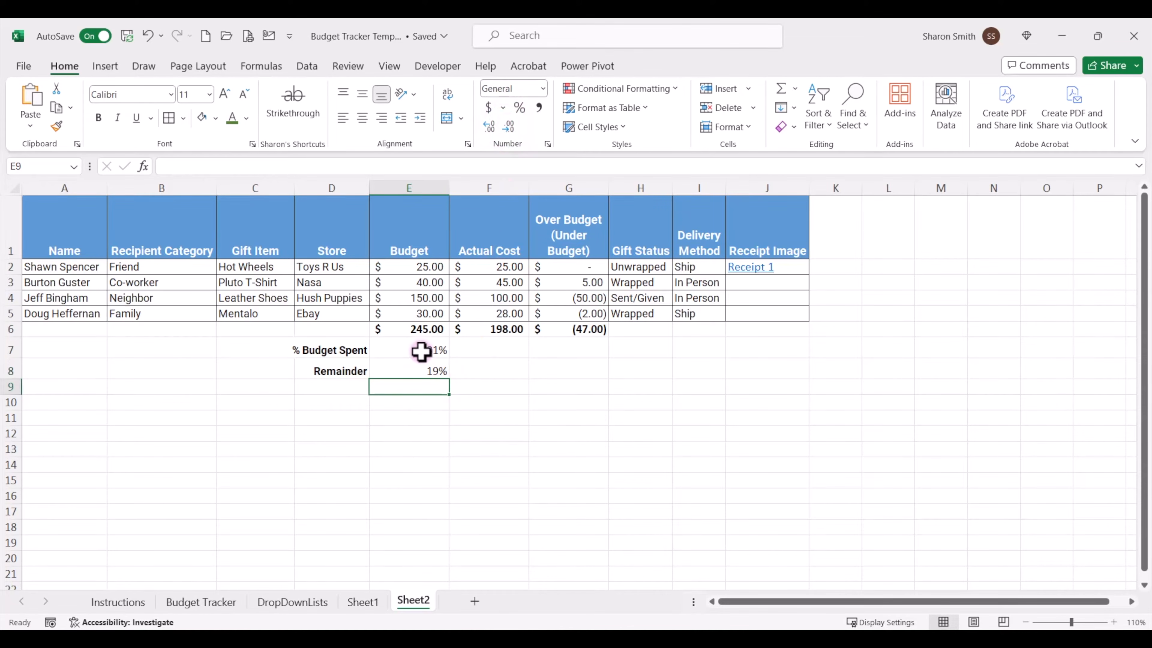
# Insert a doughnut chart from E7:E8 and move it below the table, beside the percentage cells
pyautogui.moveTo(418, 350); pyautogui.dragTo(410, 381)
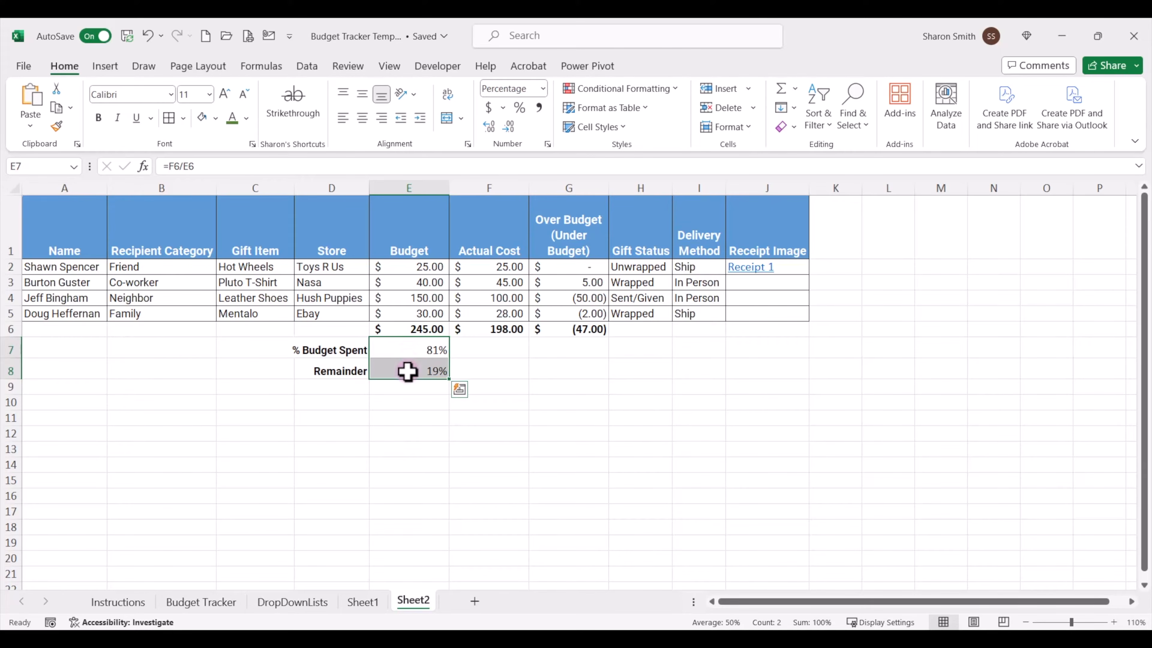
pyautogui.click(107, 68)
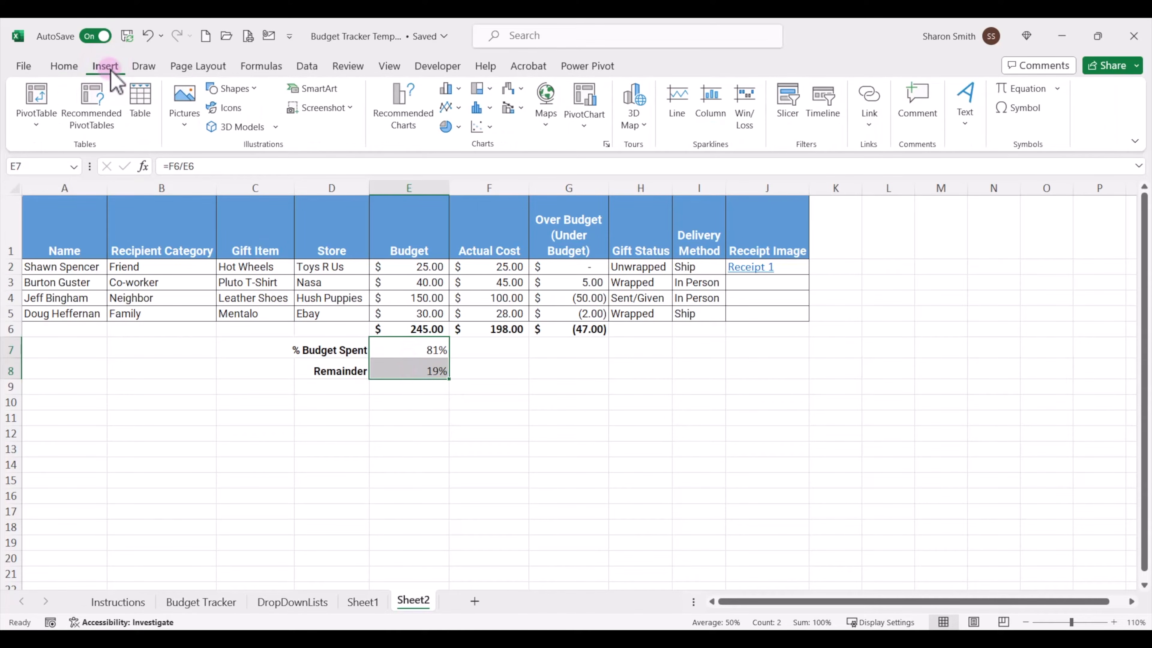
pyautogui.click(459, 128)
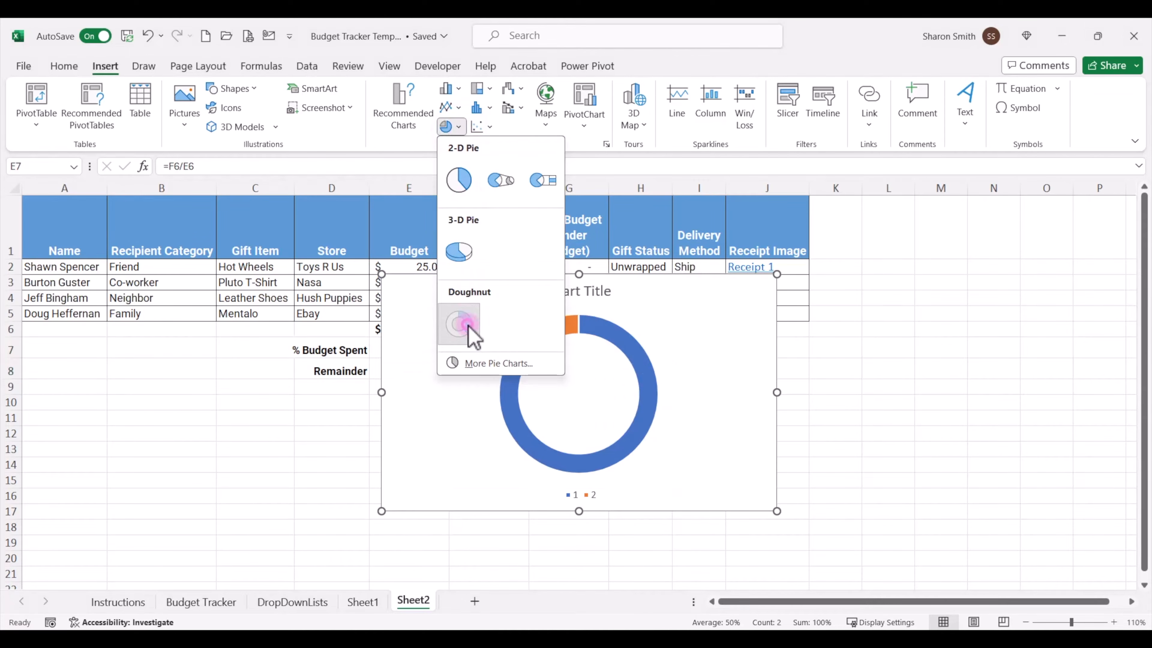
pyautogui.click(467, 324)
pyautogui.moveTo(465, 311); pyautogui.dragTo(539, 374)
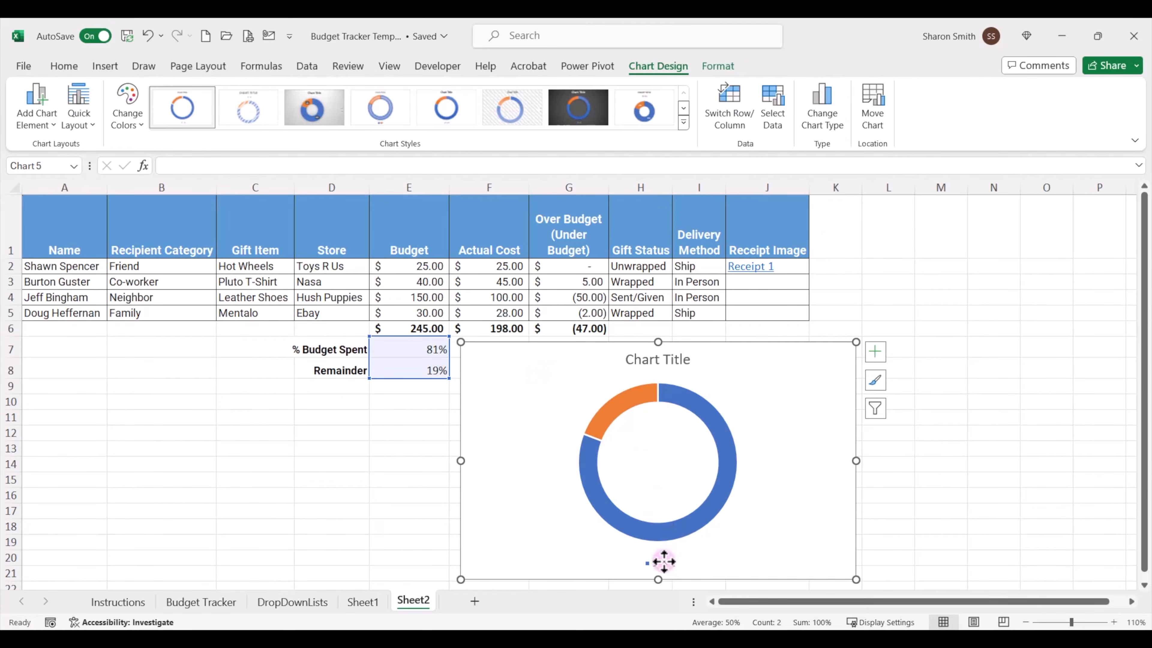
# Delete the doughnut chart's legend and change its title to "Percent of Budget Spent"
pyautogui.click(663, 562)
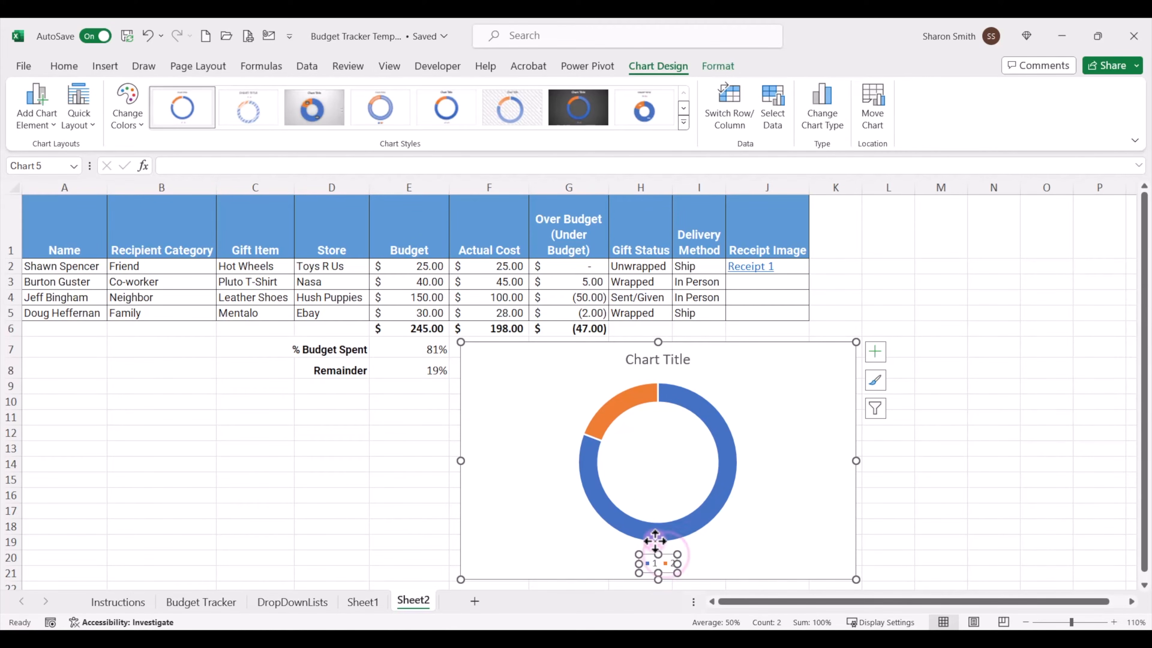
pyautogui.press('Delete')
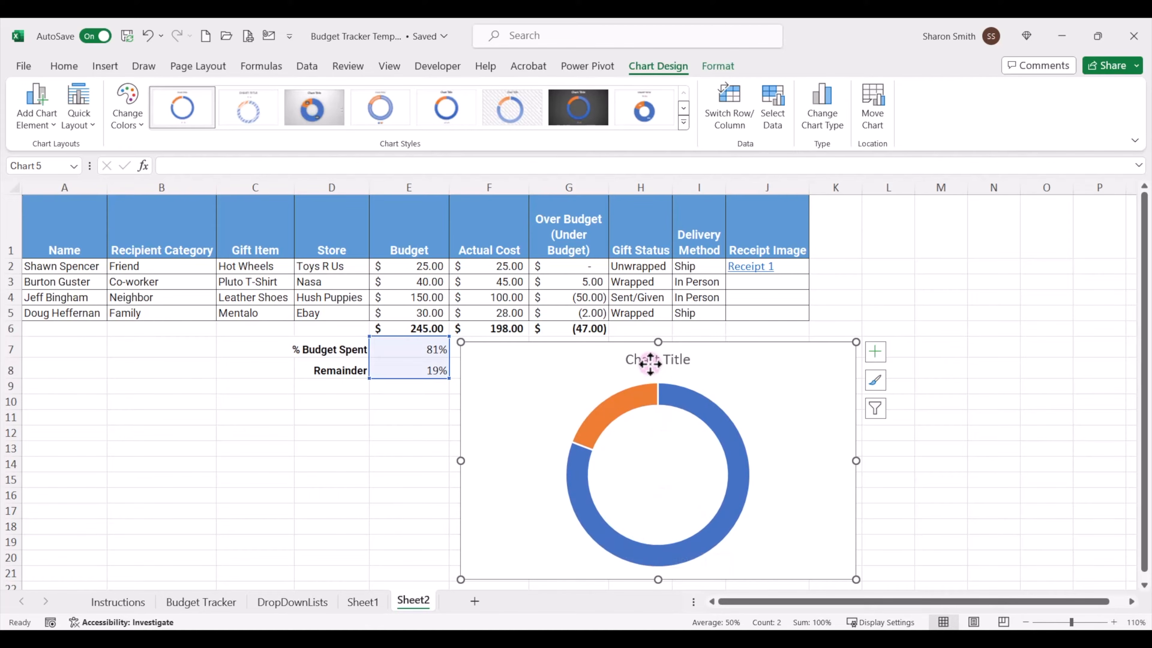
pyautogui.doubleClick(639, 360)
pyautogui.moveTo(627, 360); pyautogui.dragTo(685, 364)
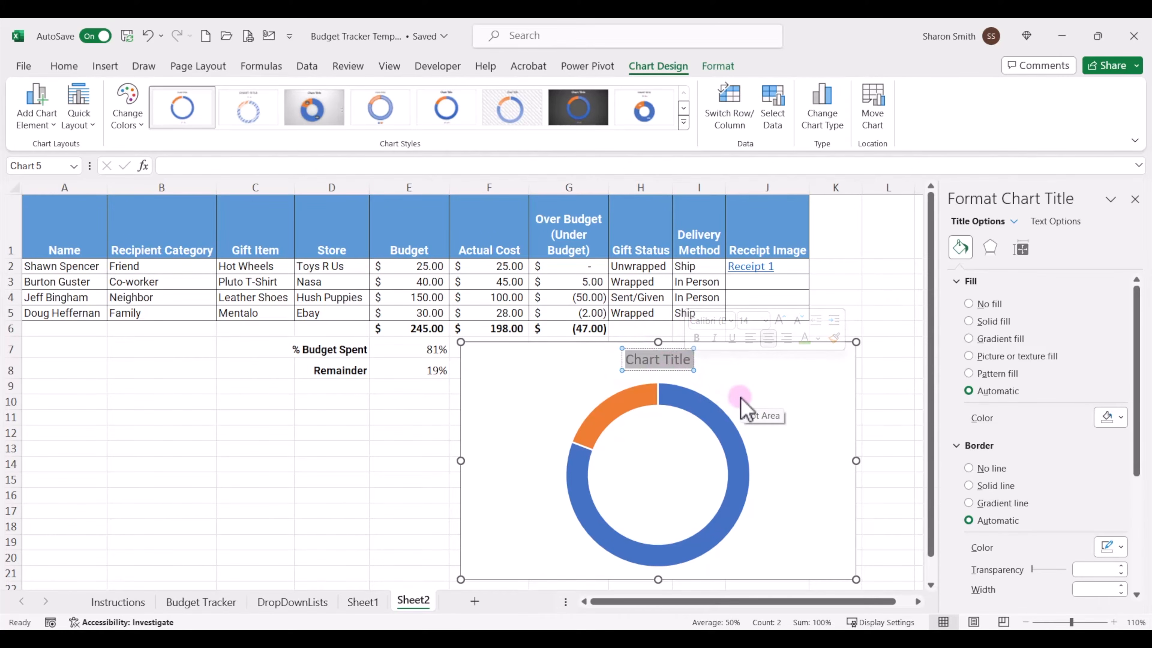
pyautogui.write('Percent of Budget Spent')
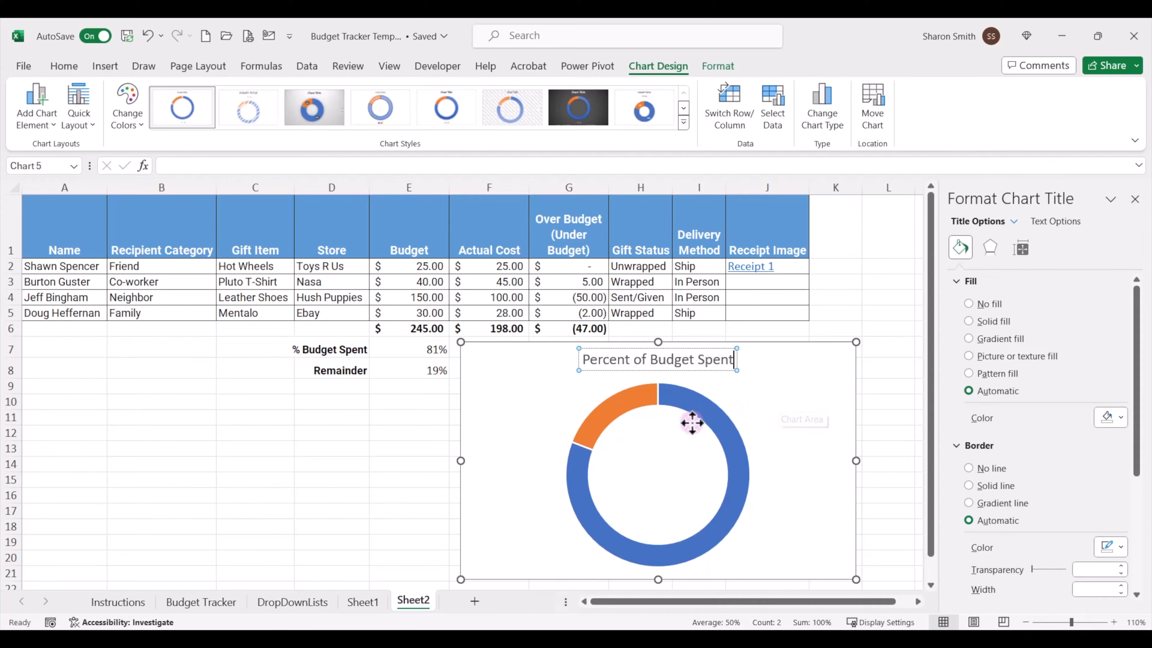
pyautogui.click(688, 462)
# Set the doughnut series' hole size to 65% so the ring becomes thicker
pyautogui.click(738, 473)
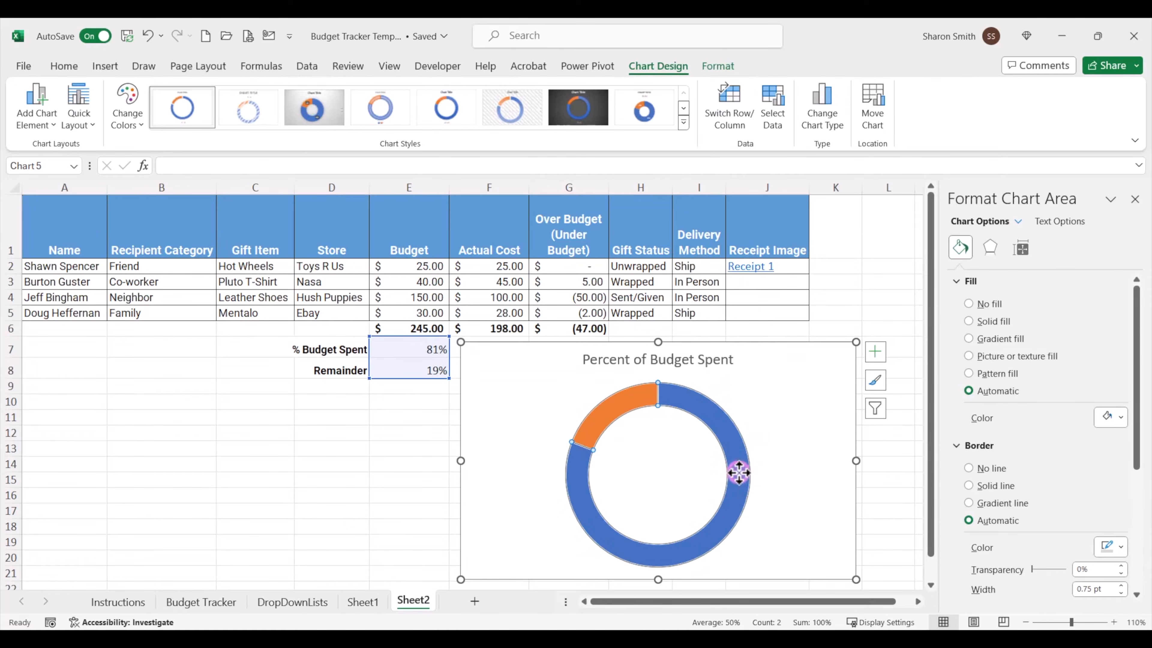
pyautogui.rightClick(739, 473)
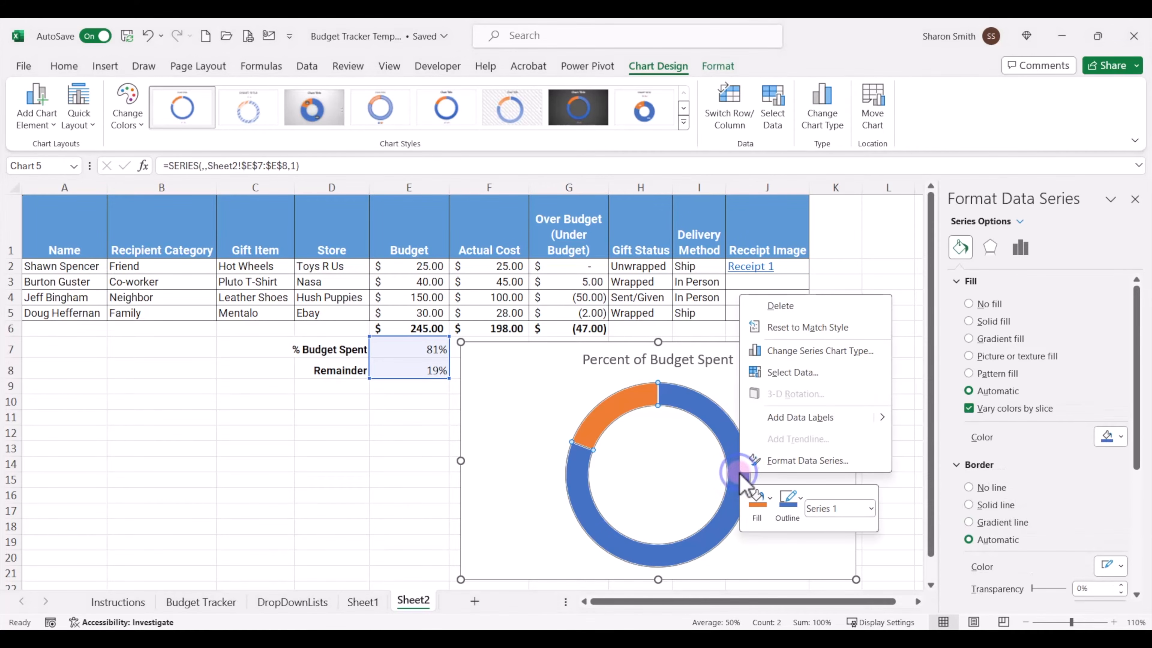
pyautogui.click(799, 467)
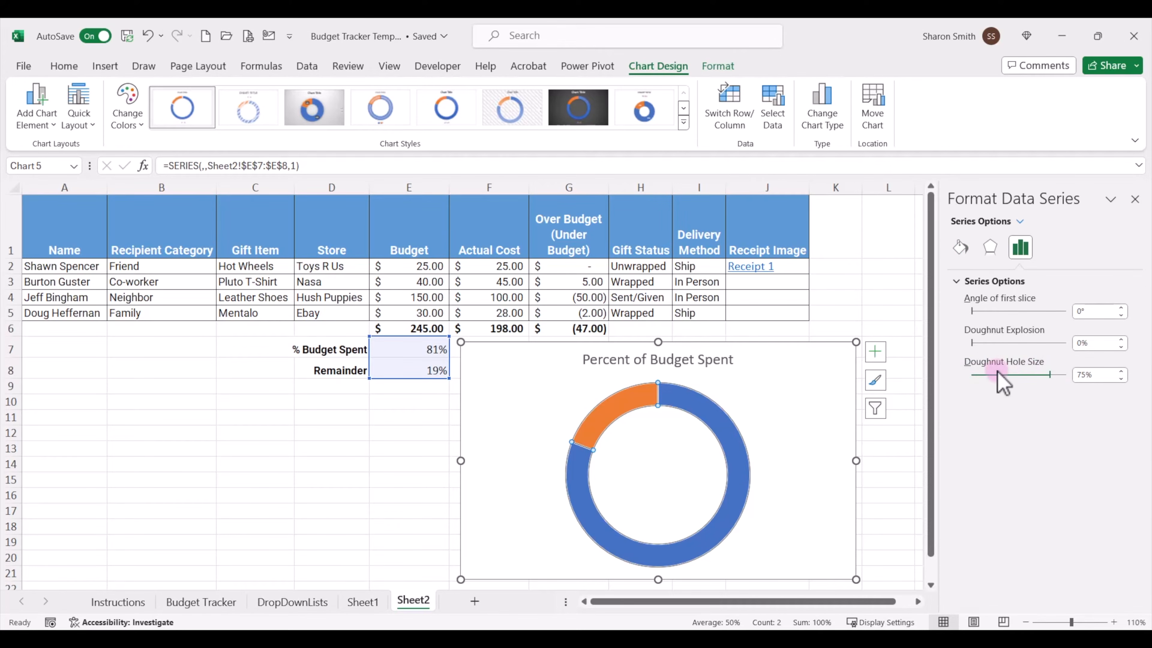
pyautogui.moveTo(1049, 375); pyautogui.dragTo(1046, 374)
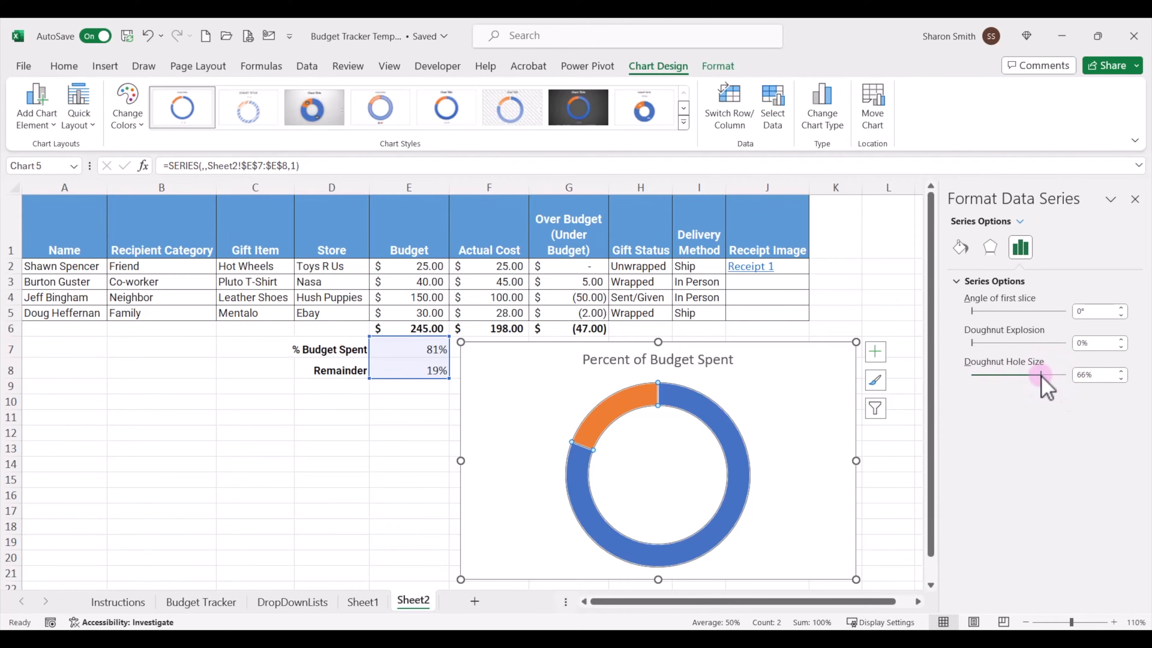
pyautogui.moveTo(1040, 377); pyautogui.dragTo(1039, 377)
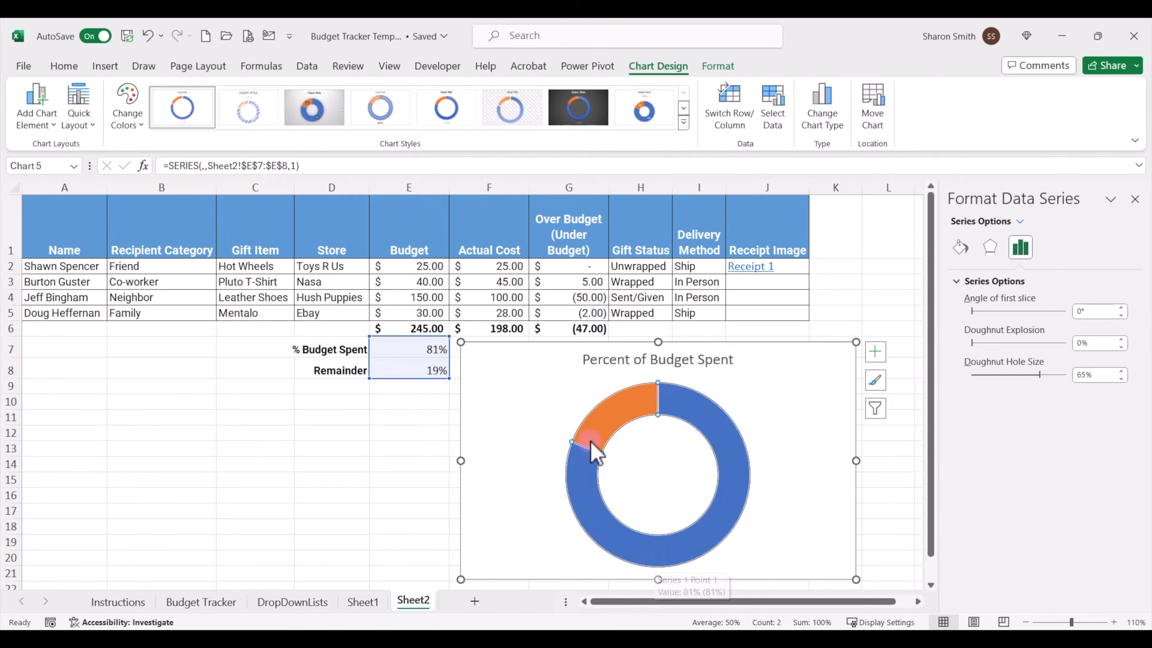
# Fill only the larger budget-spent slice of the doughnut with the green theme color
pyautogui.click(726, 428)
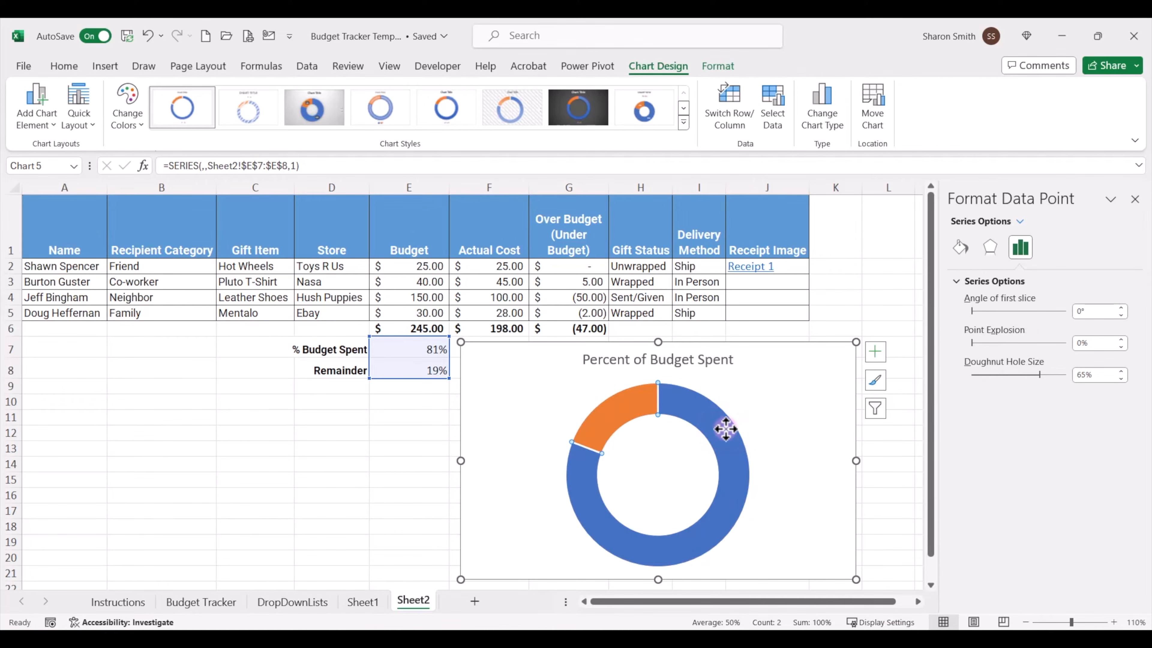
pyautogui.click(961, 247)
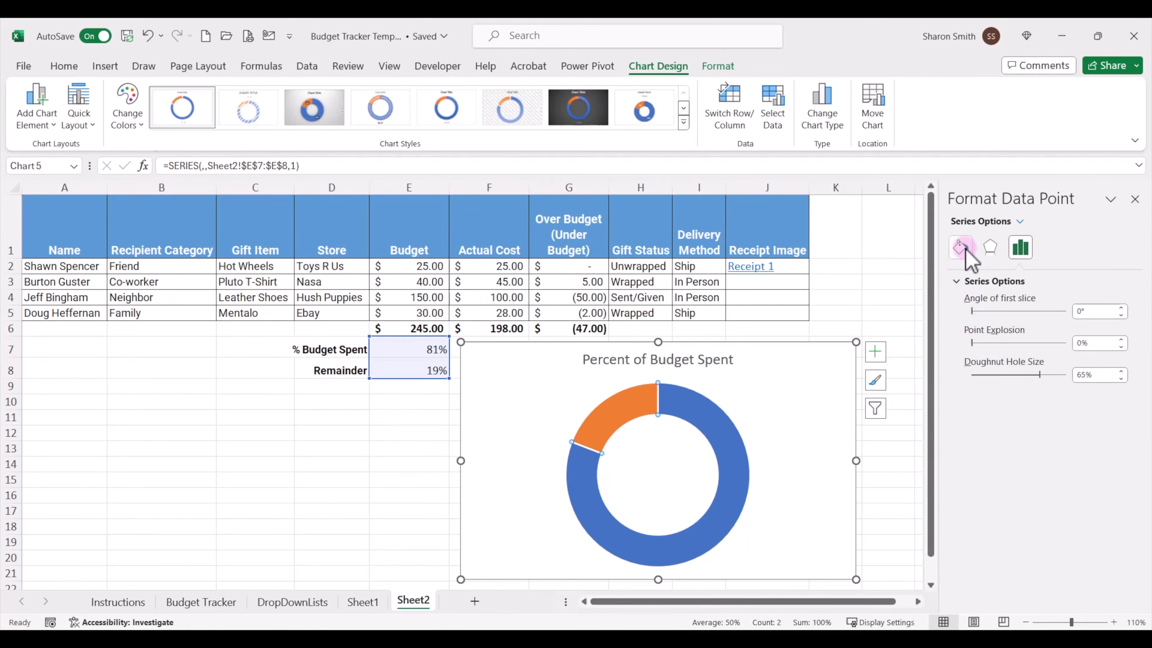
pyautogui.click(1119, 440)
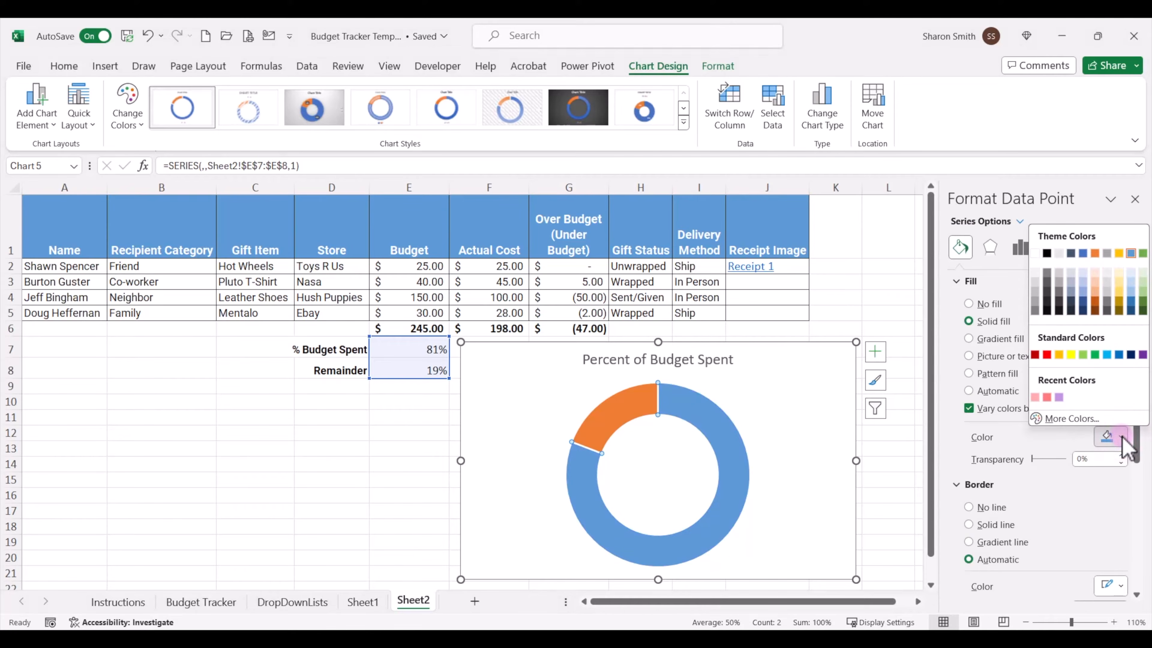
pyautogui.click(1142, 253)
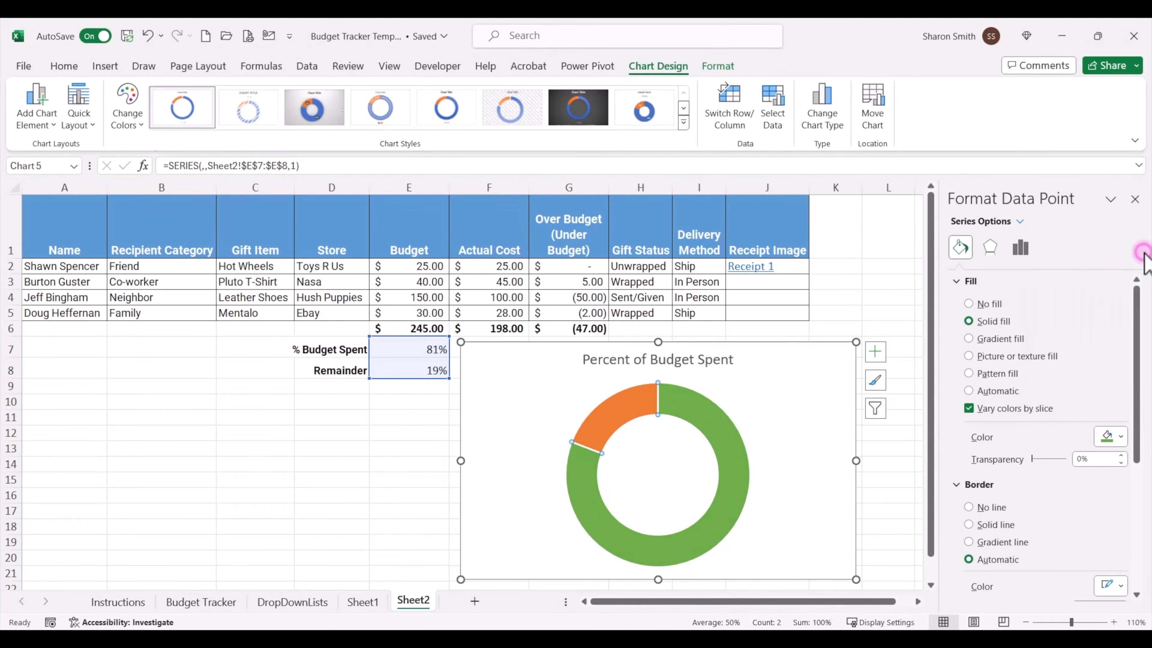
# Fill only the smaller remainder slice of the doughnut with a light gray theme color
pyautogui.click(618, 409)
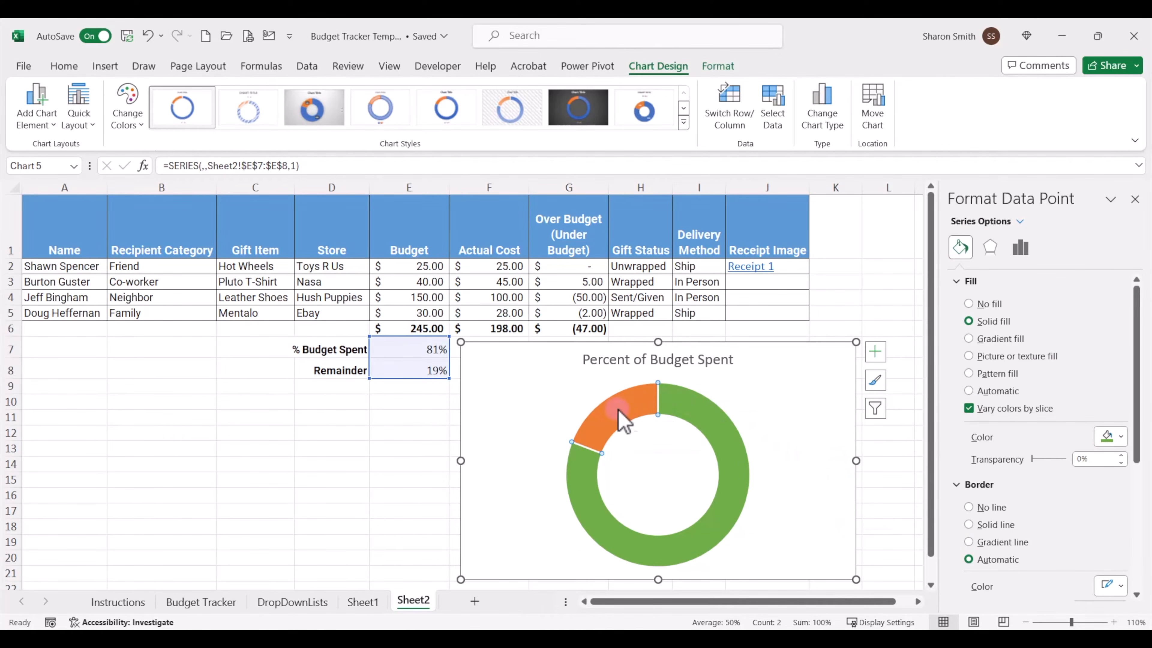
pyautogui.moveTo(616, 410)
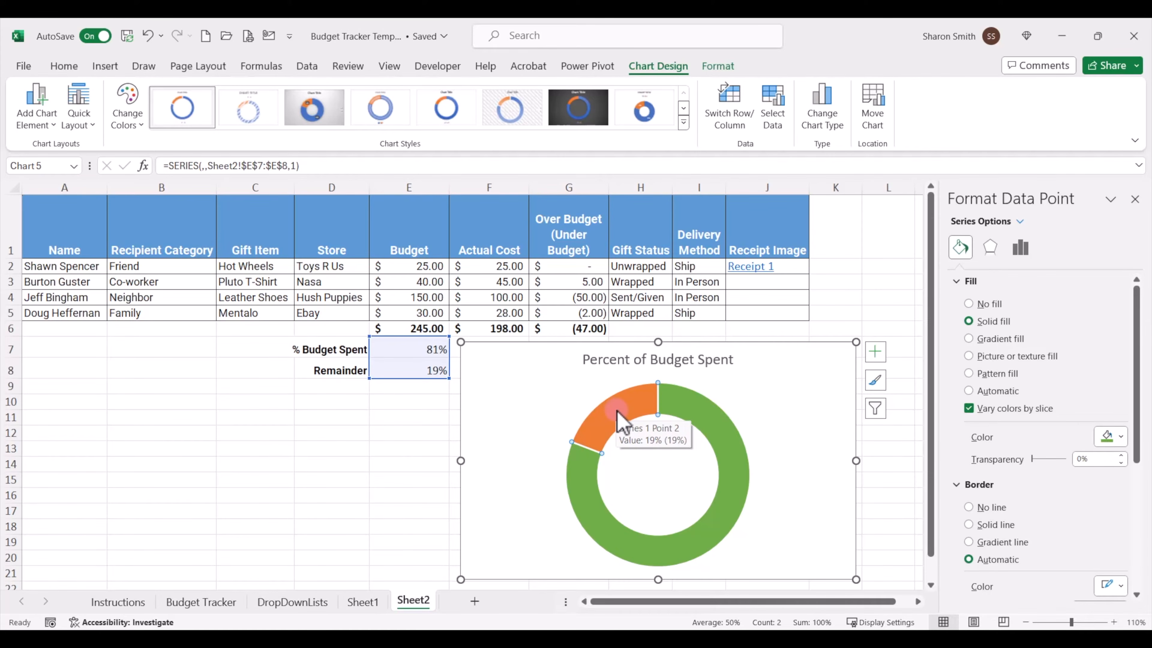
pyautogui.click(617, 411)
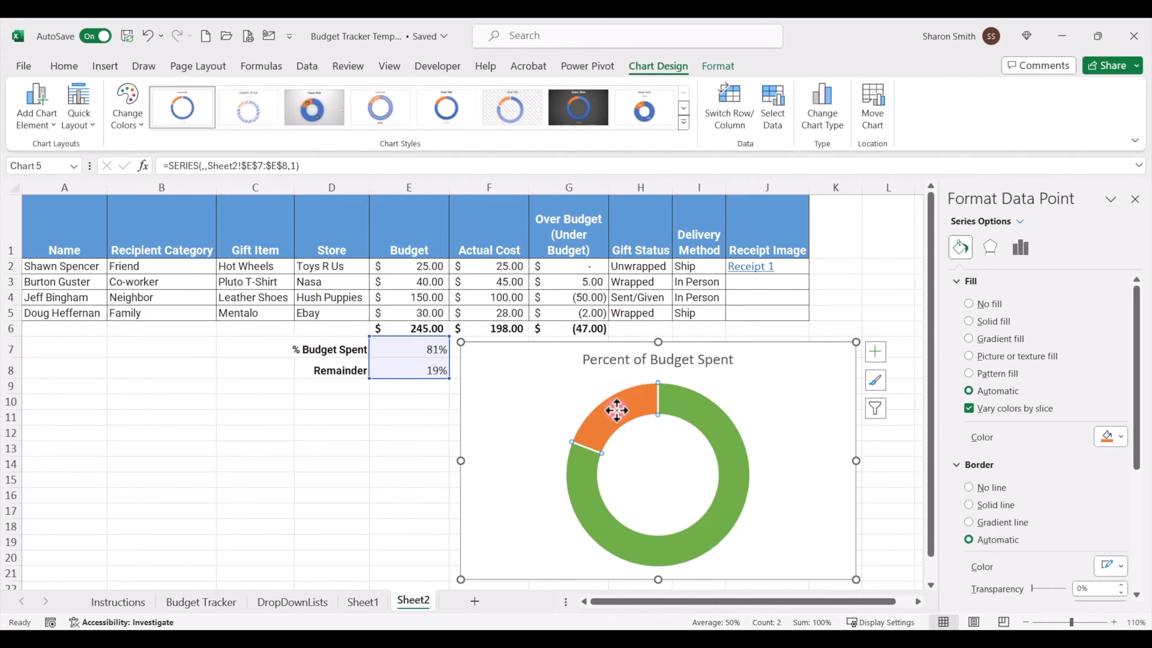
pyautogui.click(1122, 437)
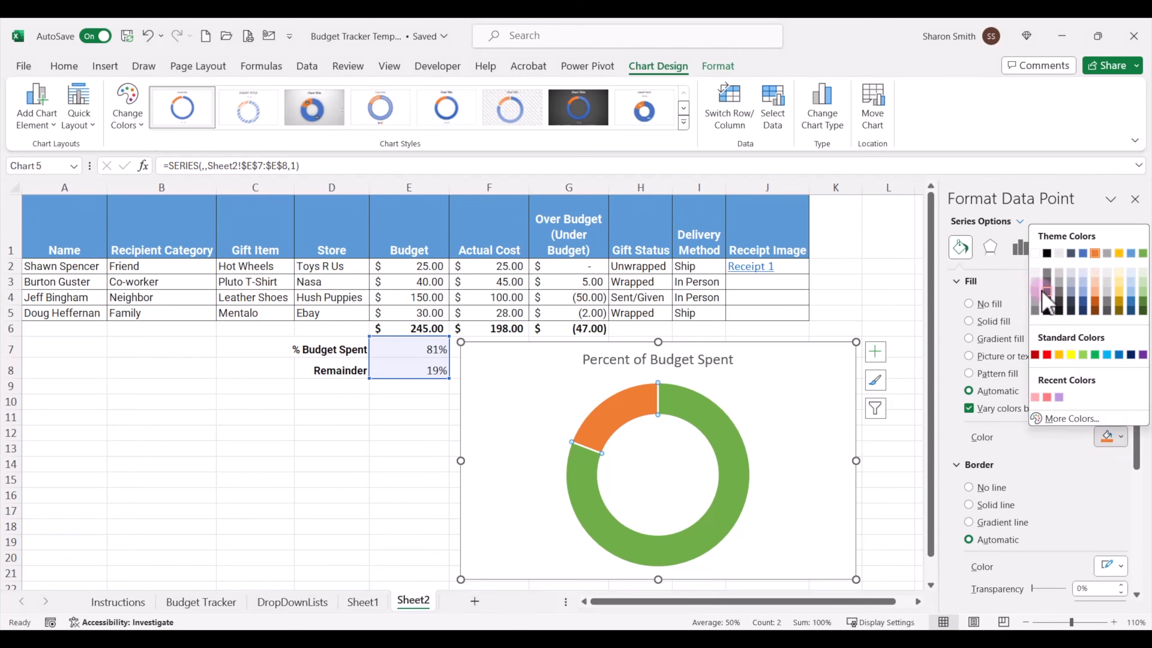
pyautogui.click(1035, 282)
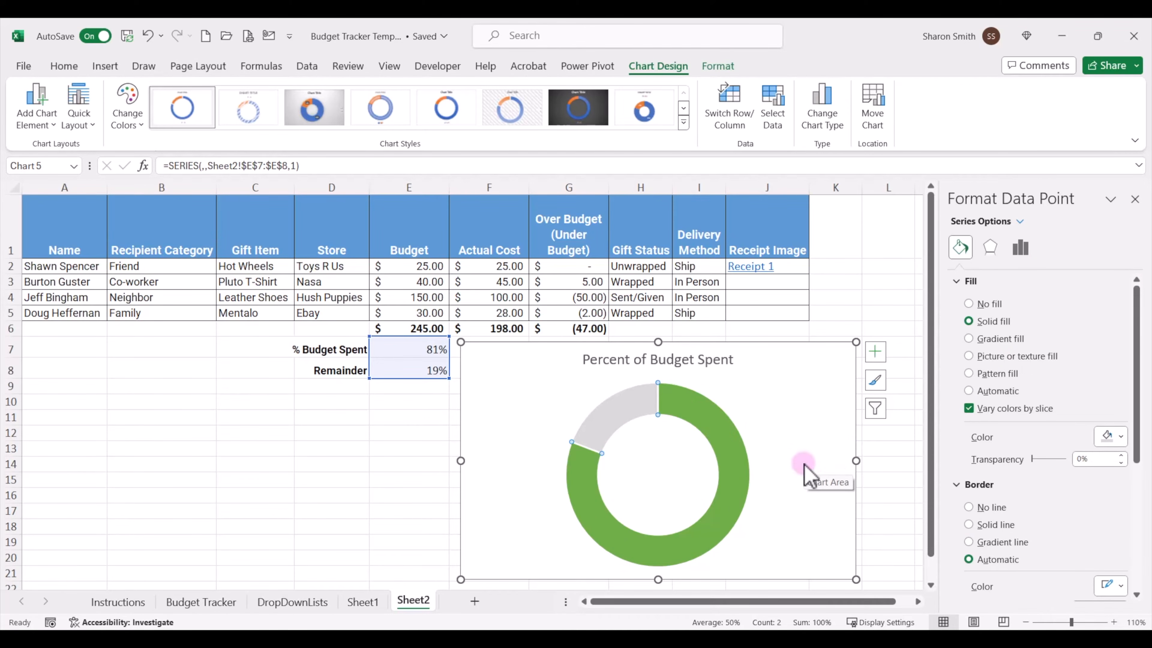
# Insert a text box inside the chart's doughnut hole and center its text both vertically and horizontally
pyautogui.click(799, 395)
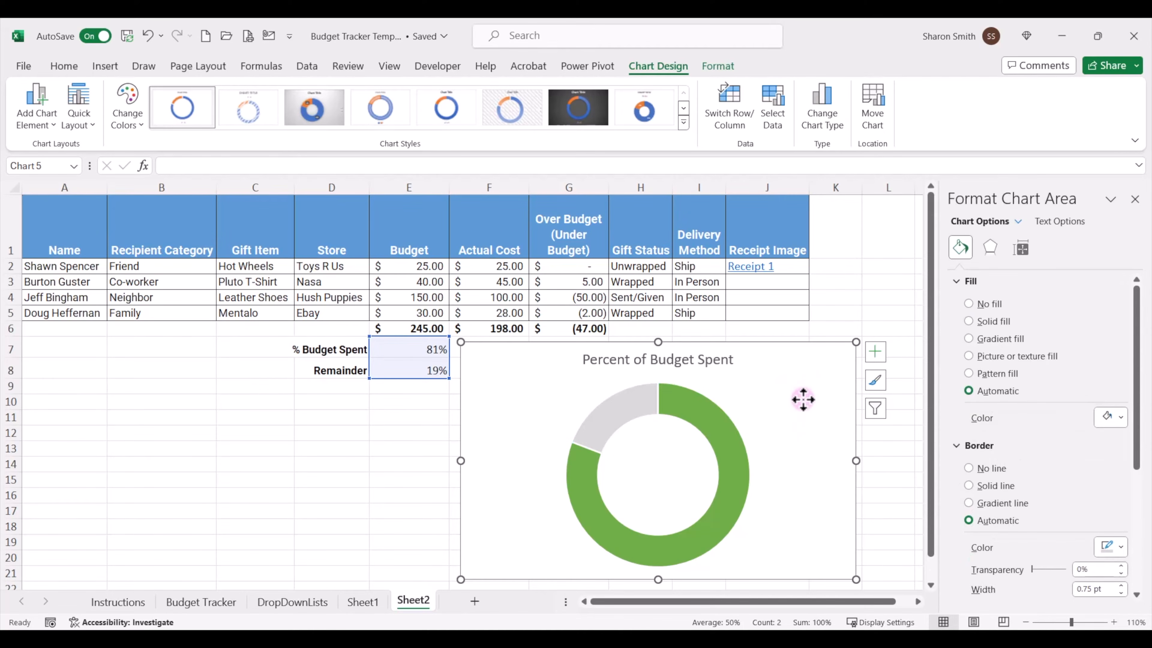
pyautogui.click(109, 66)
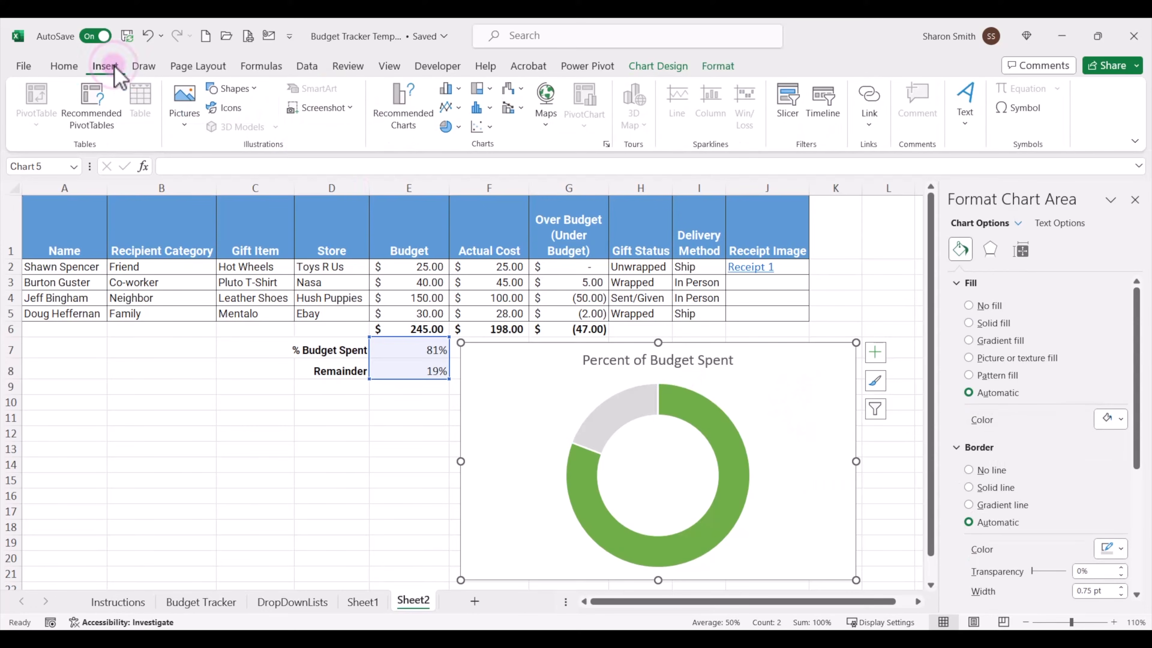
pyautogui.click(970, 126)
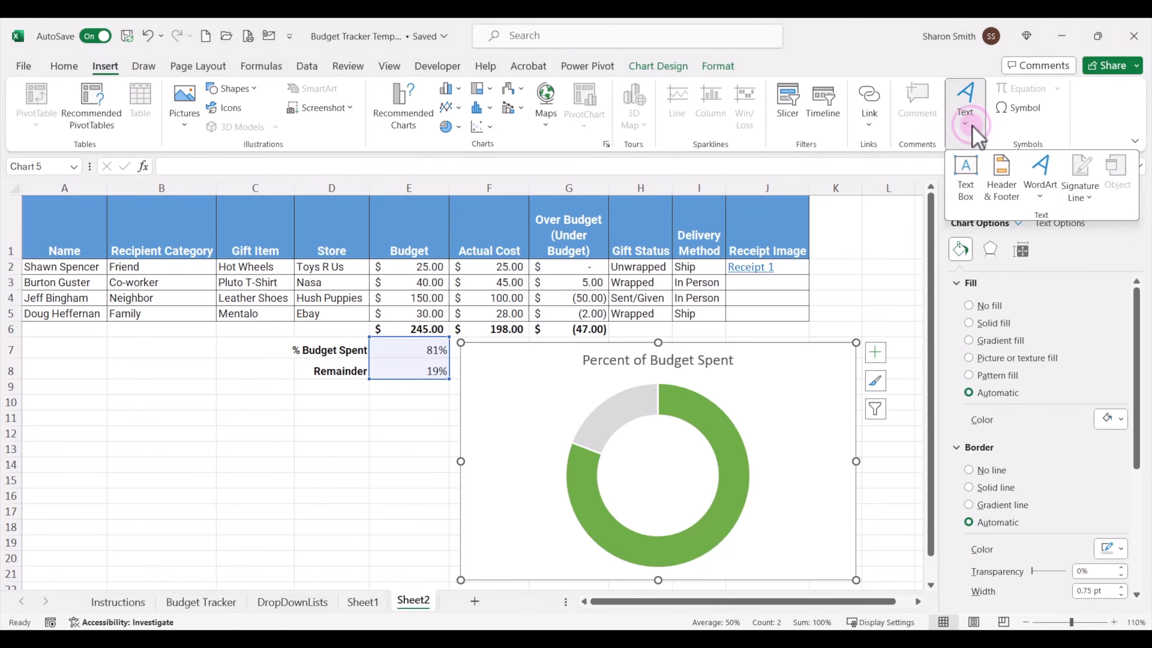
pyautogui.click(965, 177)
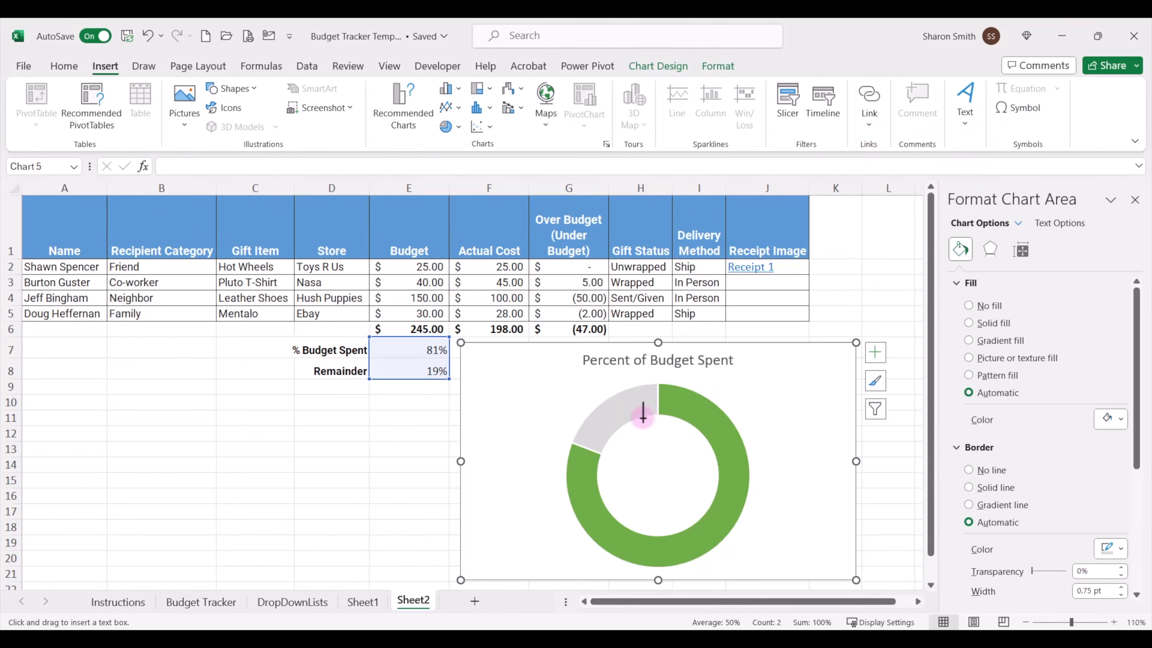
pyautogui.moveTo(608, 440); pyautogui.dragTo(707, 513)
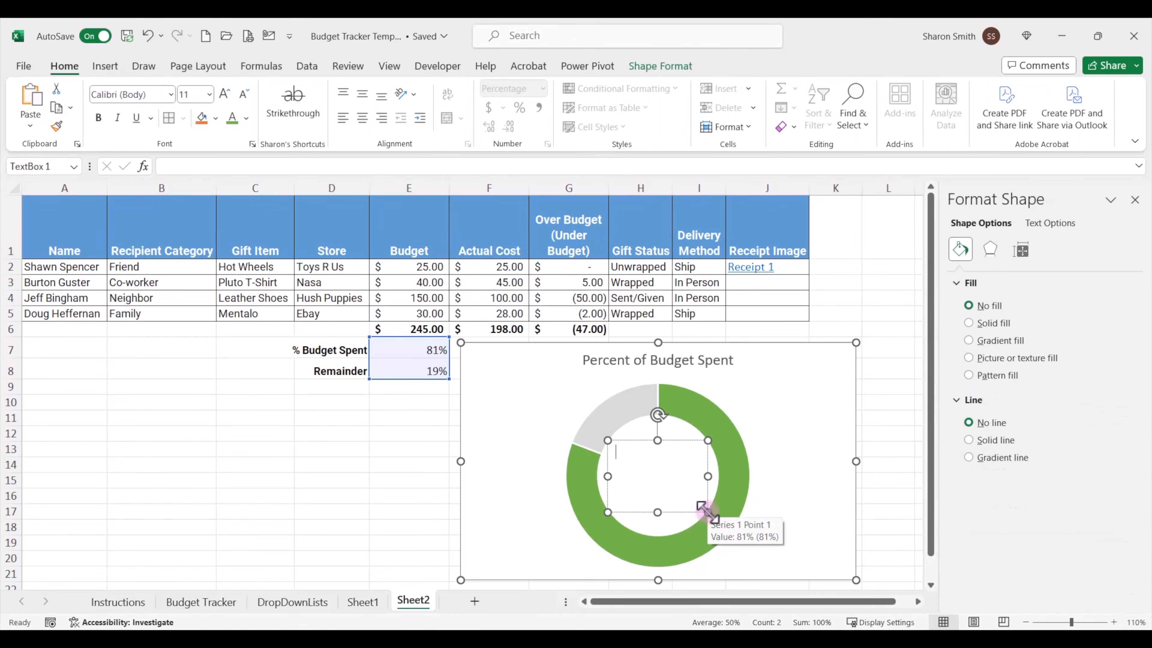
pyautogui.click(366, 95)
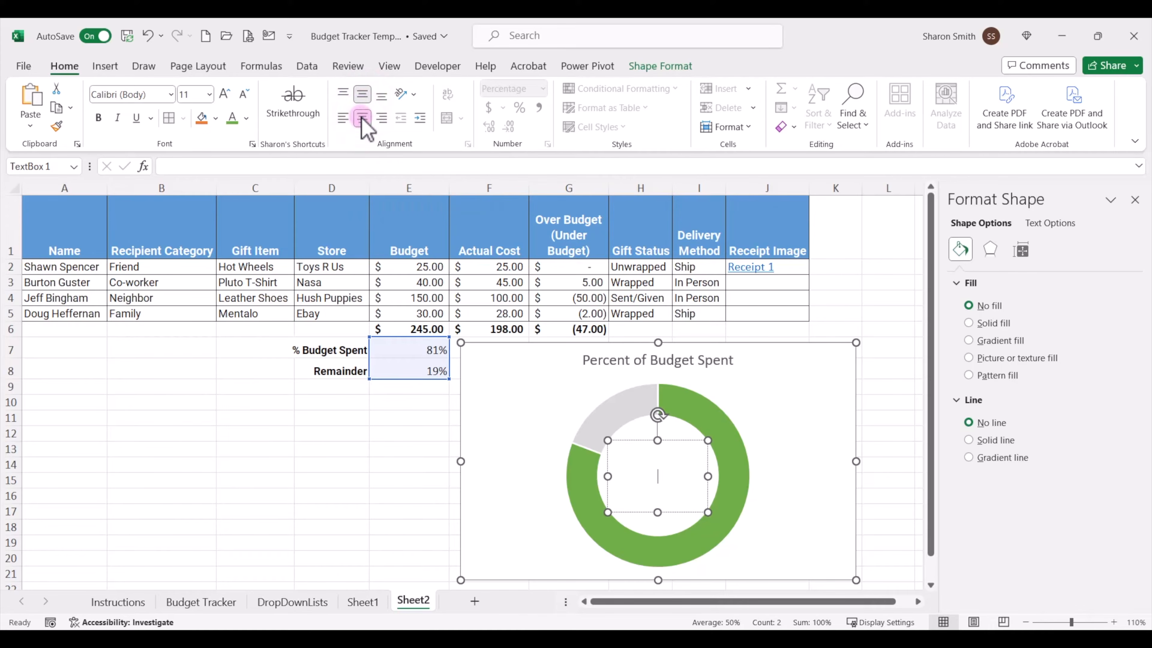
# Link the text box in the doughnut hole to the % Budget Spent value with =Sheet2!$E$7
pyautogui.click(636, 440)
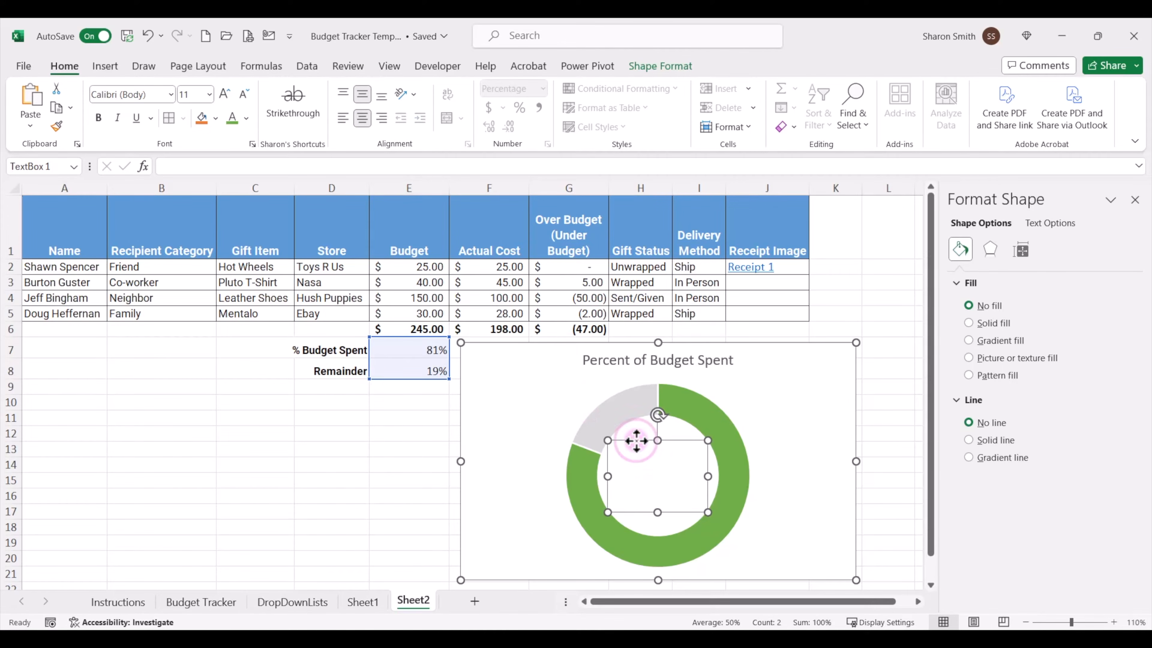
pyautogui.click(179, 166)
pyautogui.write('=')
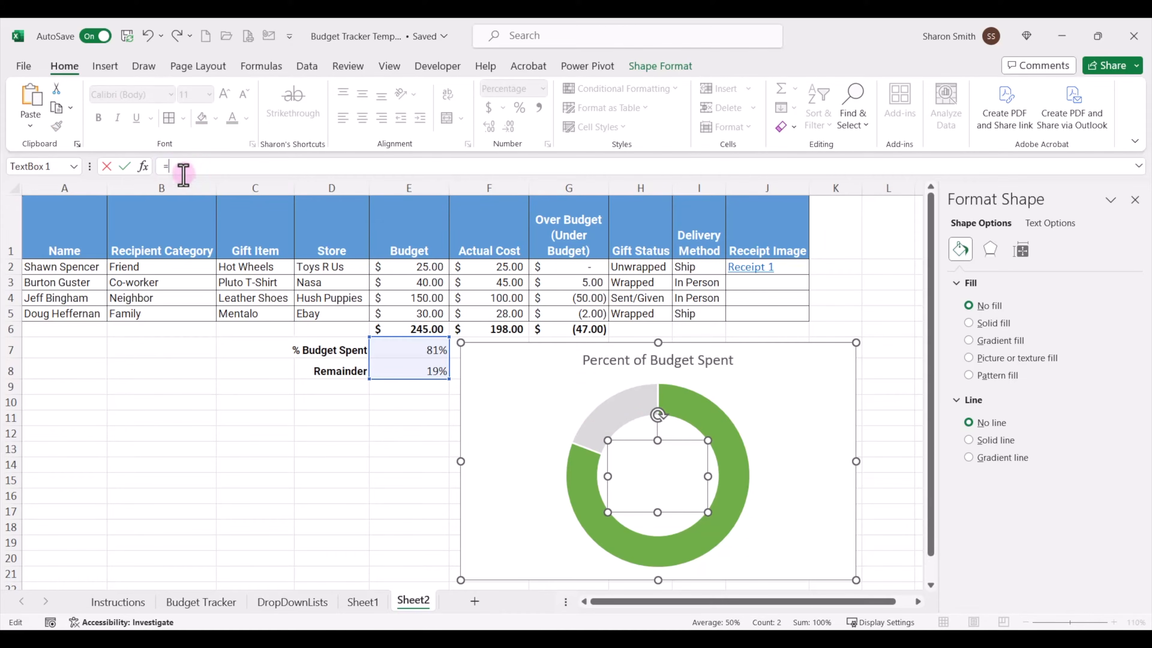
pyautogui.click(398, 350)
pyautogui.press('Return')
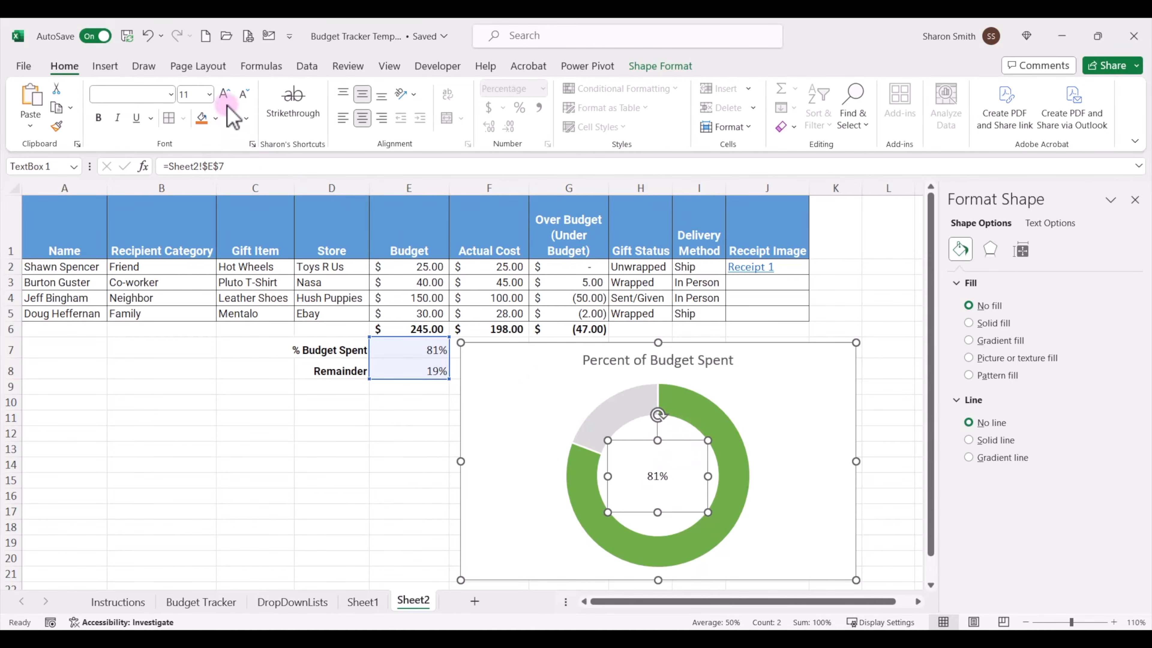
# Format the linked percentage in the doughnut hole as 32-point, bold, green text
pyautogui.click(225, 94)
pyautogui.click(226, 94)
pyautogui.click(226, 94)
pyautogui.click(225, 94)
pyautogui.click(225, 94)
pyautogui.click(225, 94)
pyautogui.click(225, 94)
pyautogui.click(225, 94)
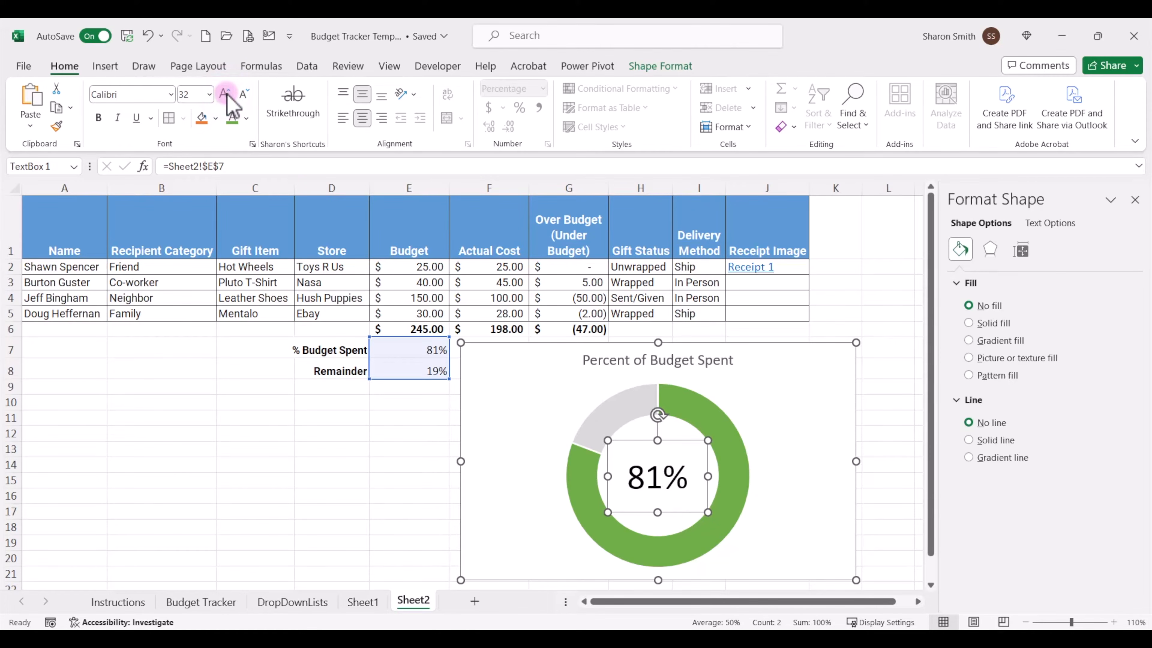
pyautogui.click(98, 119)
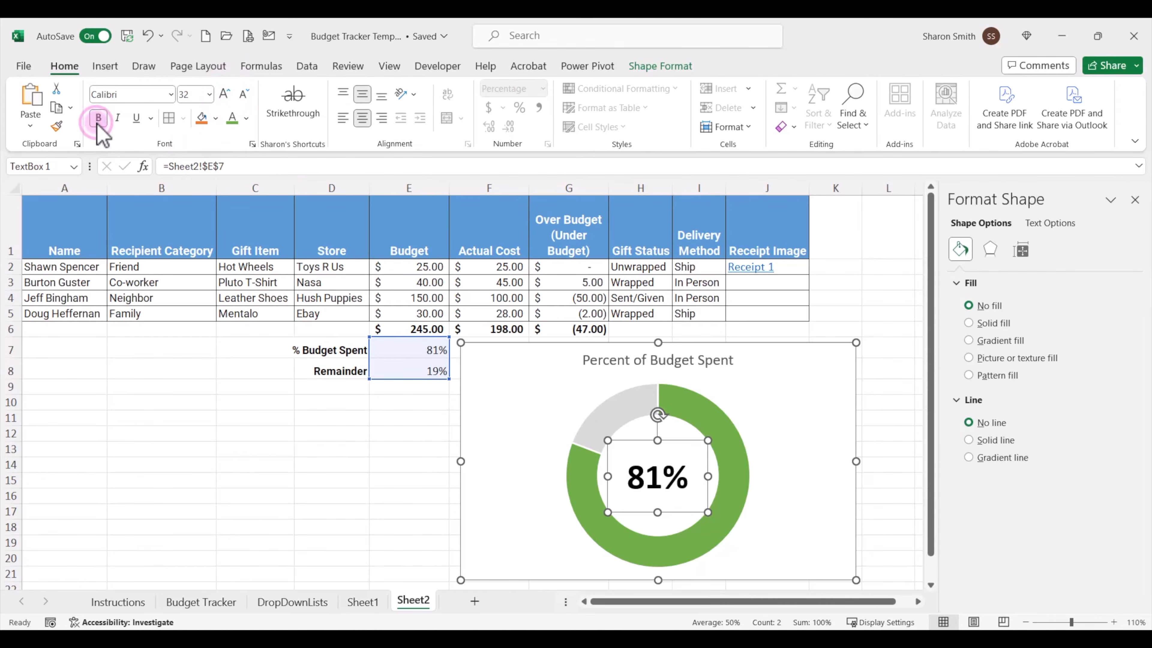
pyautogui.click(233, 119)
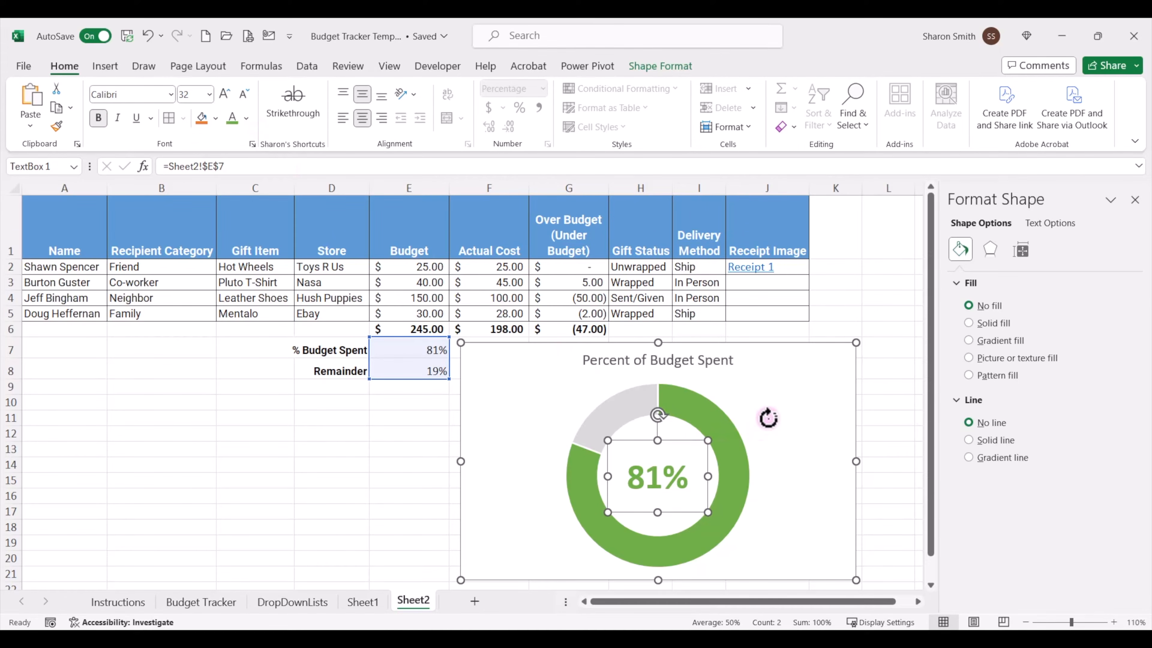
# Nudge the whole chart slightly to the right and give its chart area a solid dark gray fill
pyautogui.click(767, 419)
pyautogui.moveTo(762, 407)
pyautogui.mouseDown()
pyautogui.moveTo(768, 422)
pyautogui.moveTo(791, 399)
pyautogui.moveTo(763, 405)
pyautogui.moveTo(779, 417)
pyautogui.moveTo(778, 396)
pyautogui.moveTo(763, 416)
pyautogui.moveTo(783, 403)
pyautogui.moveTo(769, 404)
pyautogui.mouseUp()
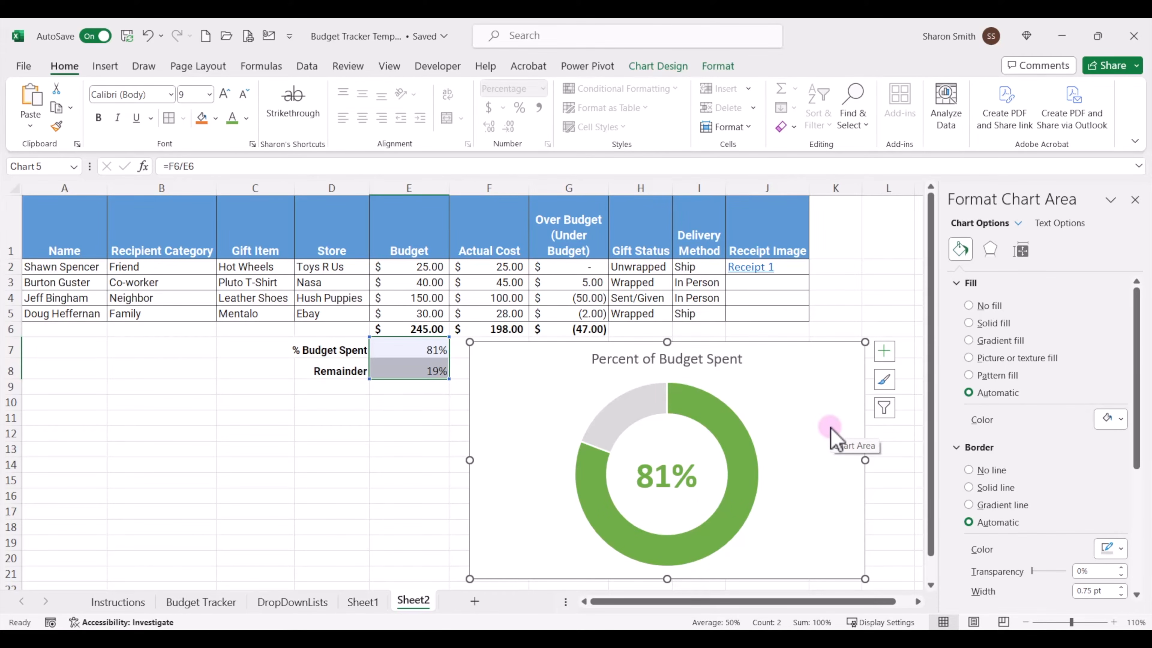
pyautogui.click(831, 435)
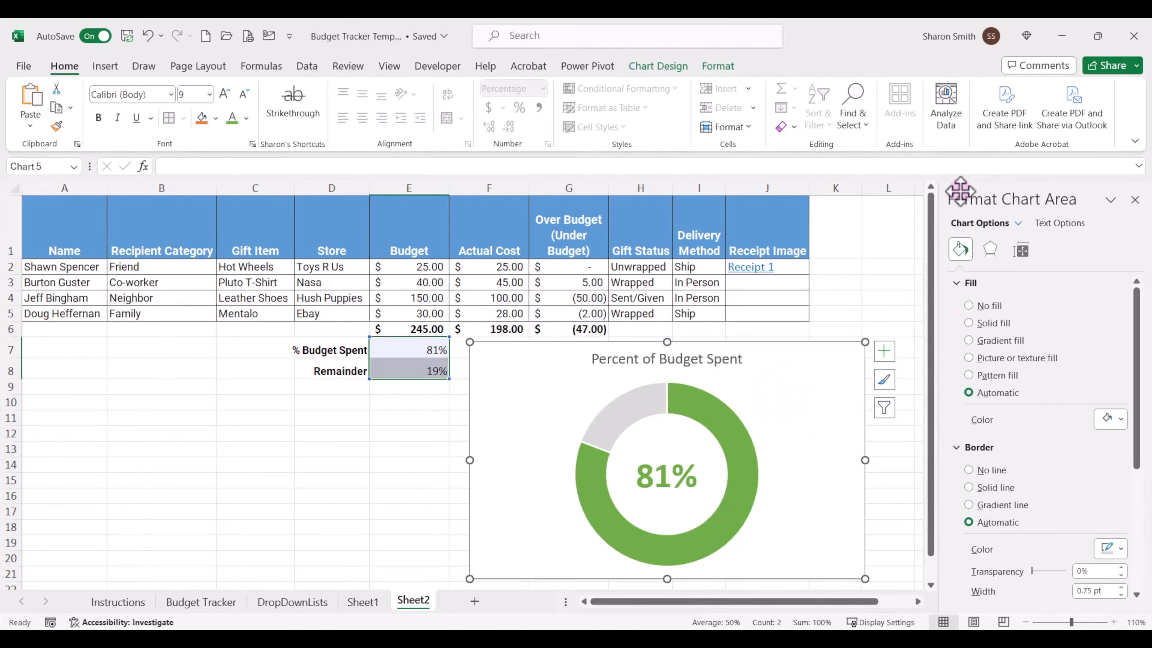
pyautogui.click(995, 323)
pyautogui.click(1122, 418)
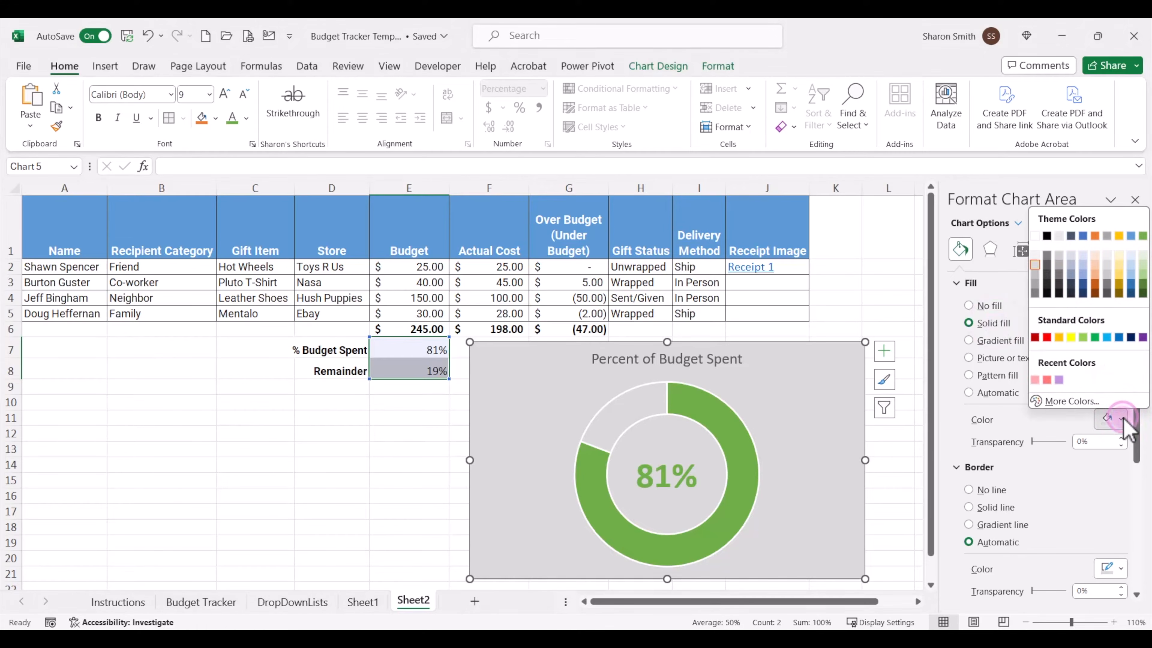
pyautogui.click(1047, 268)
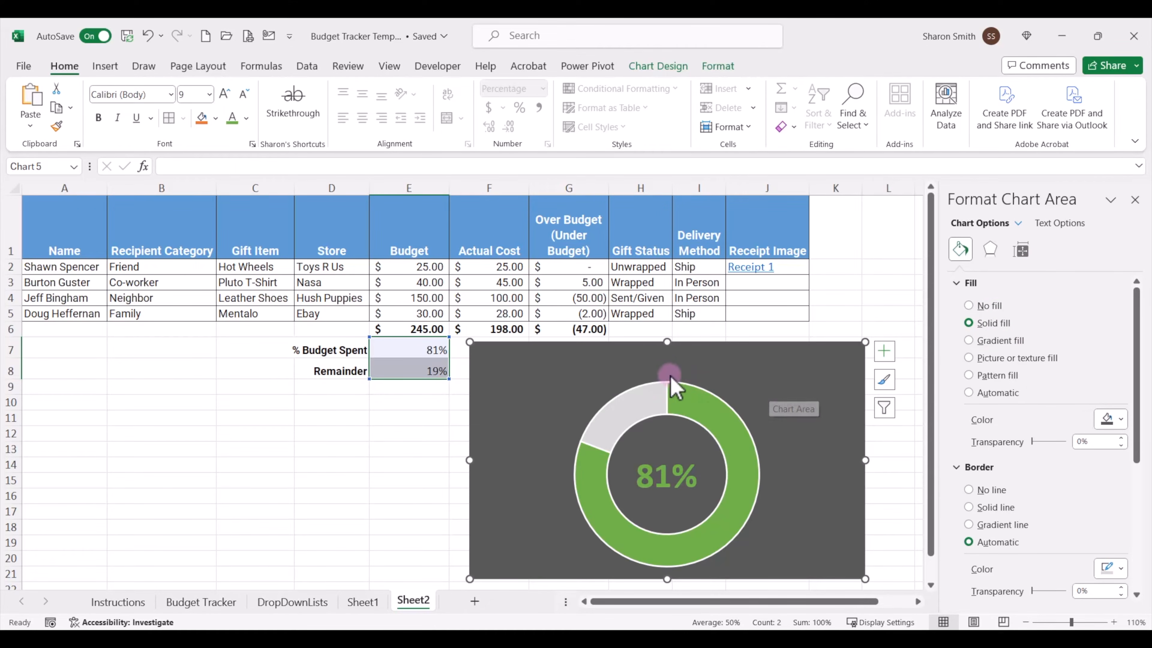
# Format the chart title "Percent of Budget Spent" as white, bold, 16-point text
pyautogui.click(671, 361)
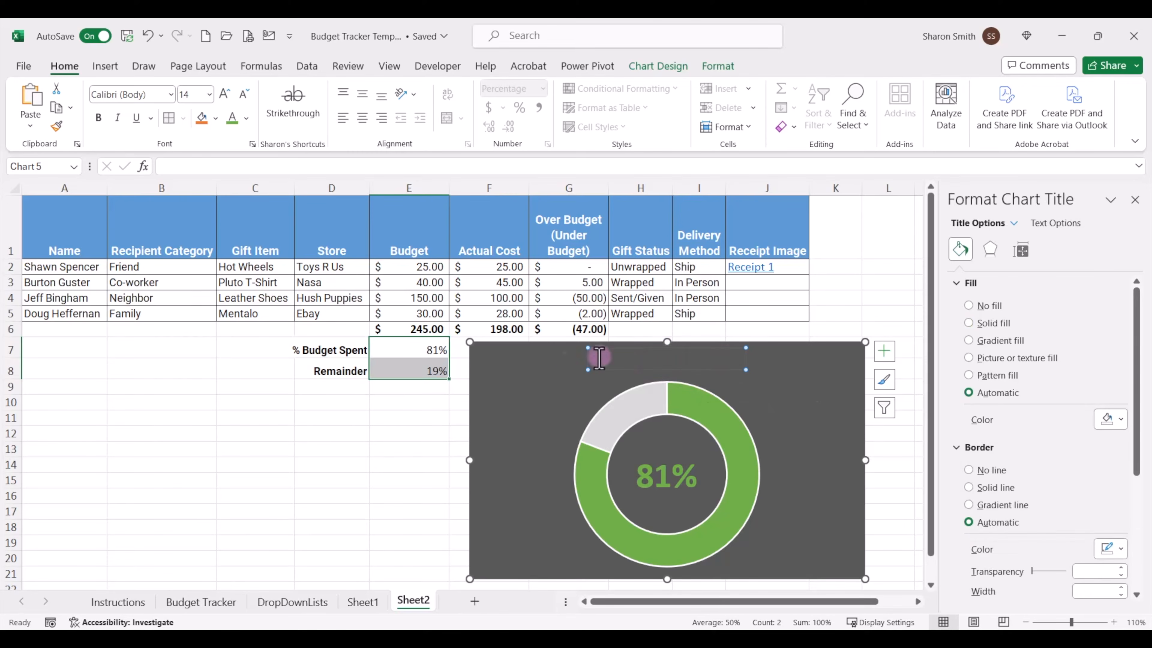
pyautogui.moveTo(592, 356); pyautogui.dragTo(746, 359)
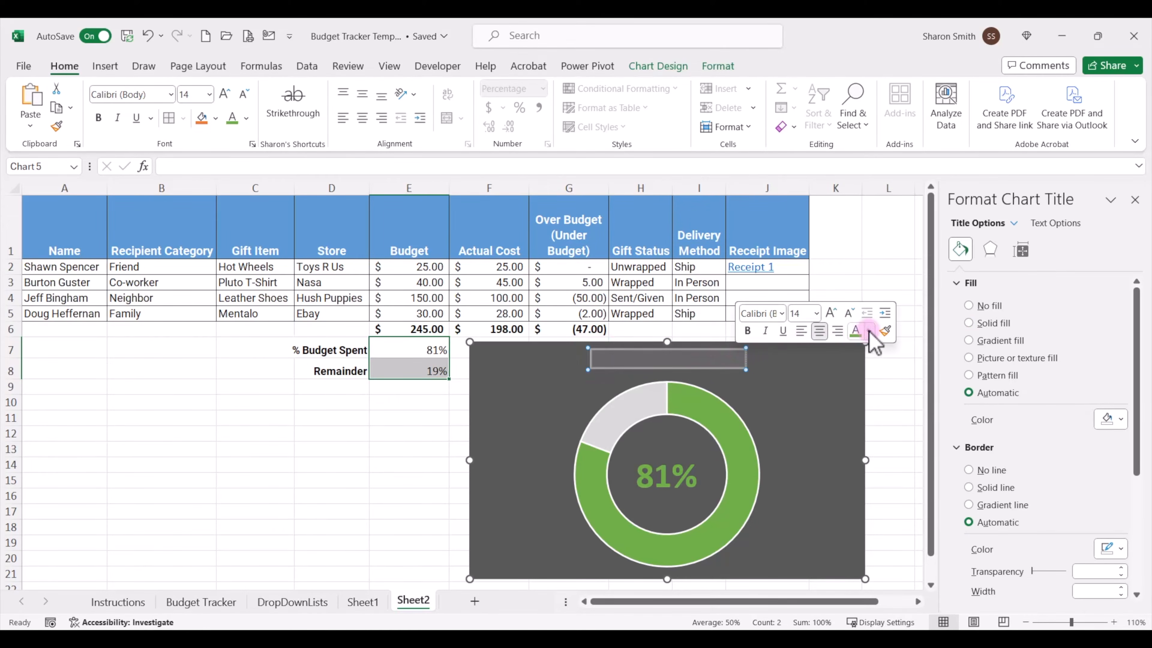
pyautogui.click(868, 330)
pyautogui.click(854, 392)
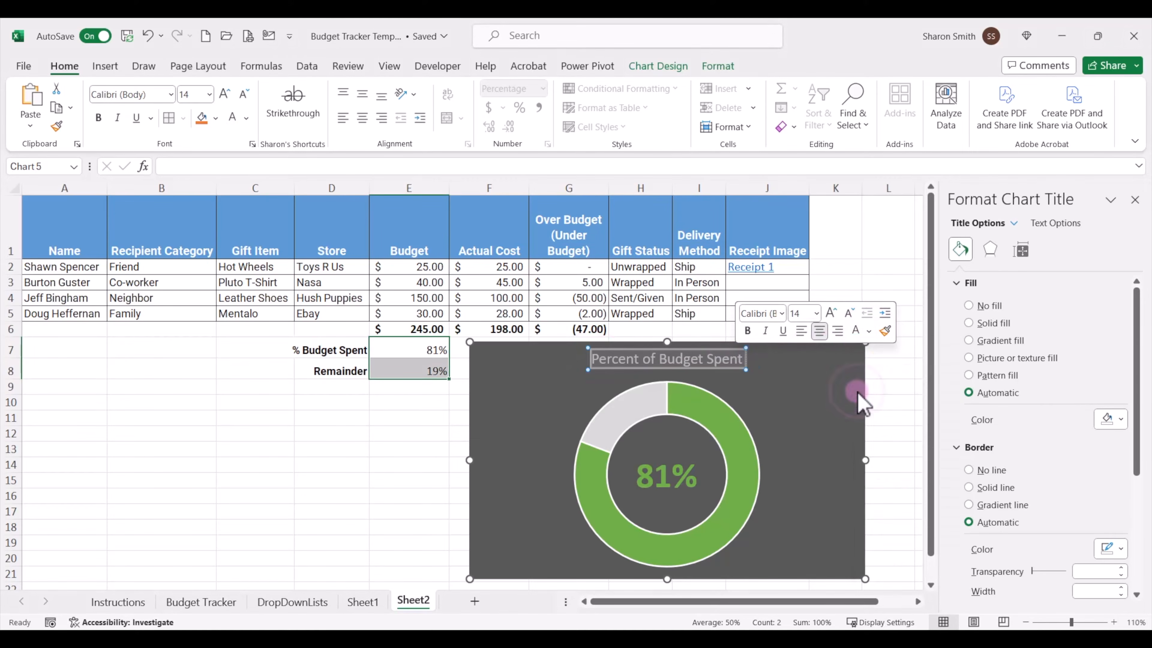
pyautogui.click(747, 332)
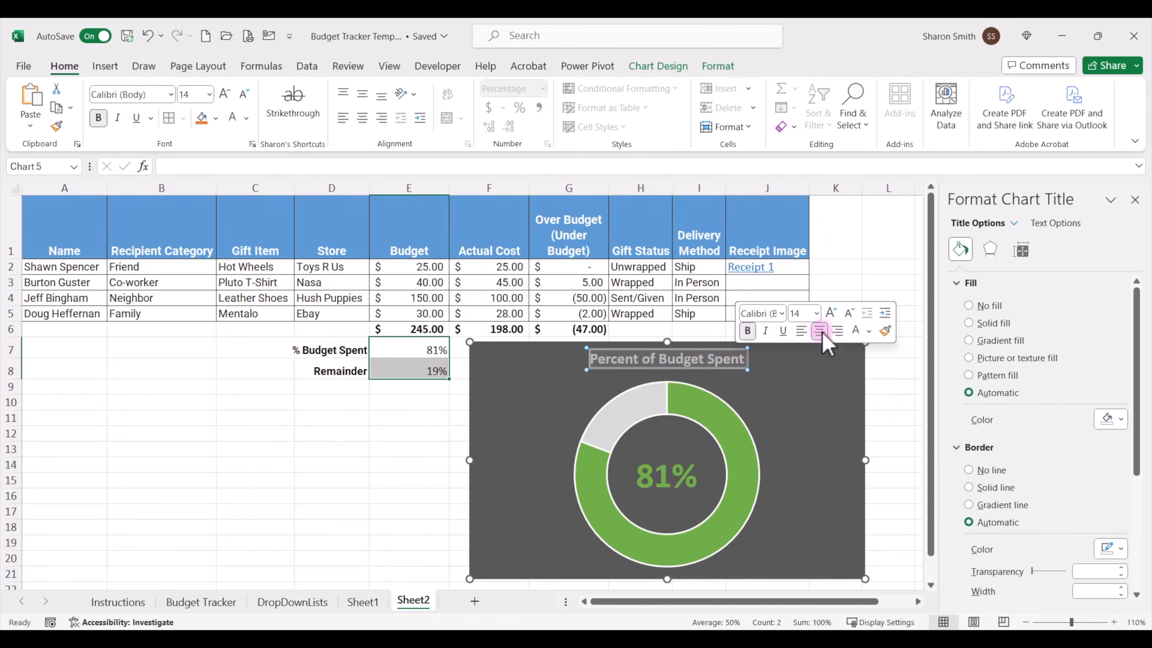
pyautogui.click(831, 313)
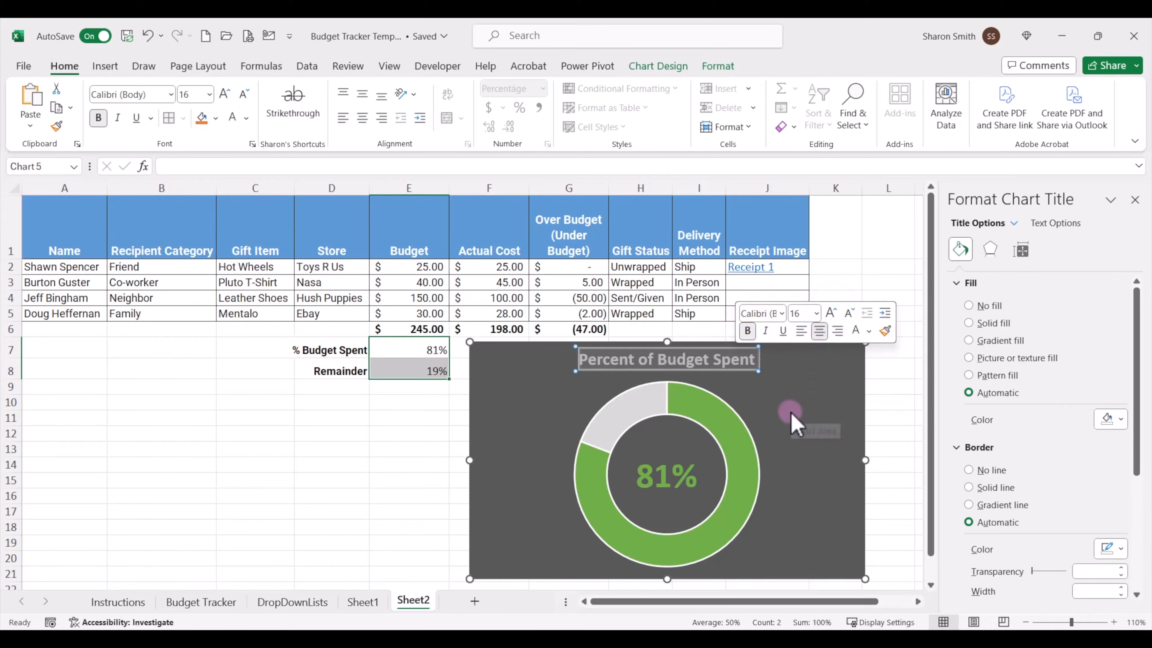
# Remove the border line from the doughnut's data series
pyautogui.click(782, 404)
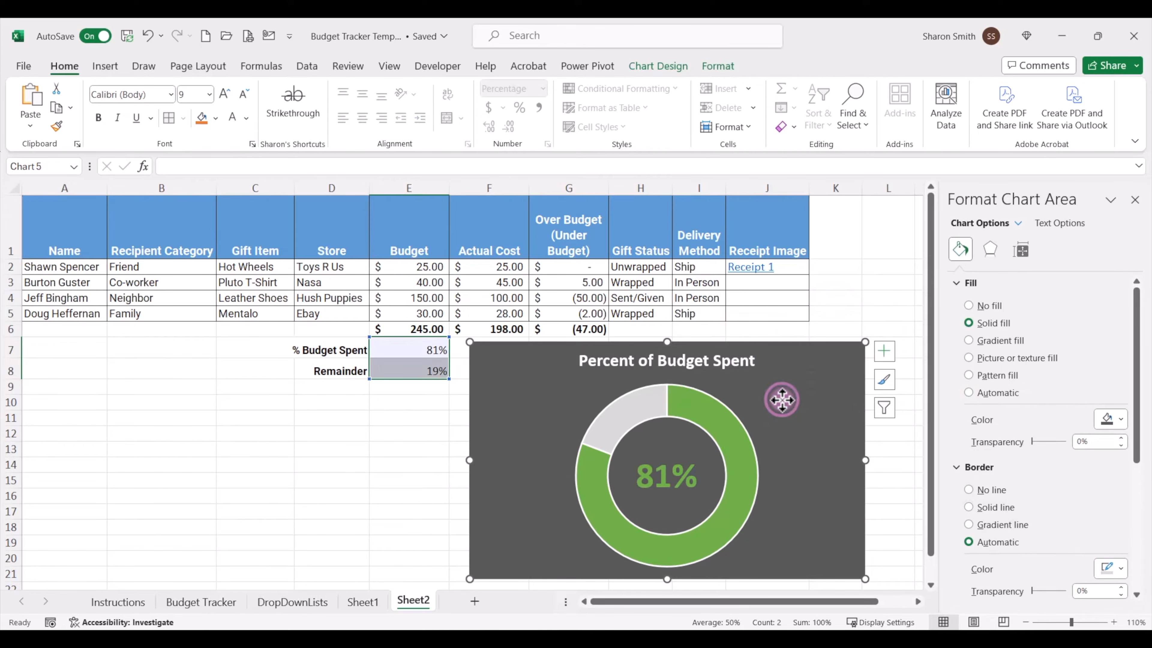
pyautogui.click(699, 404)
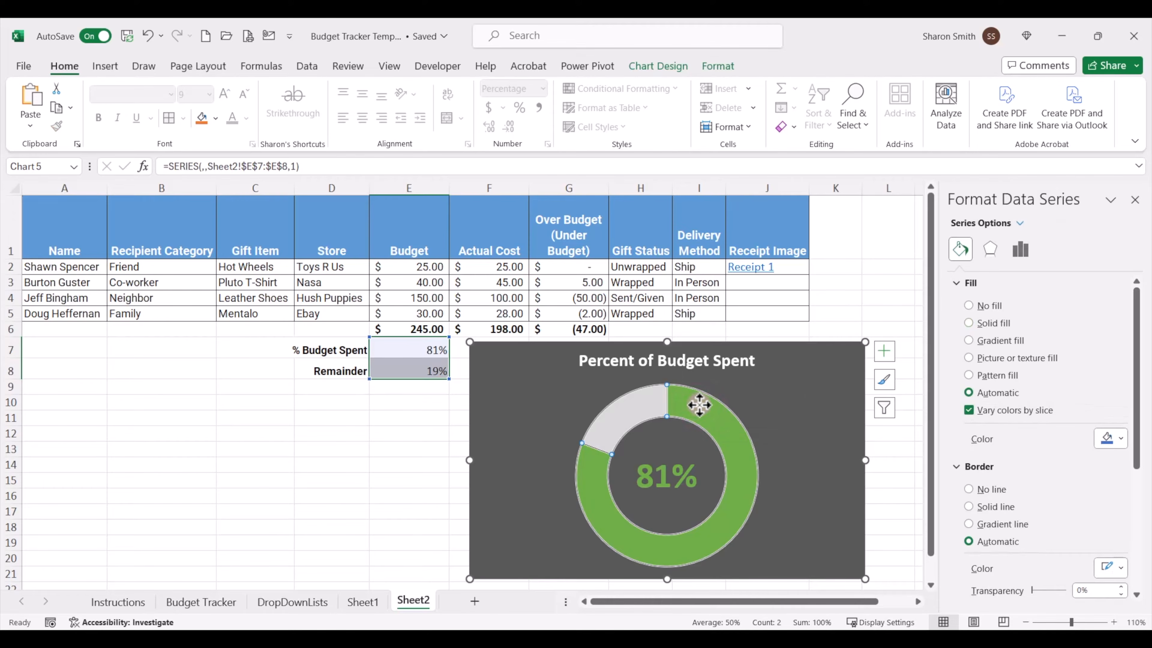
pyautogui.click(968, 490)
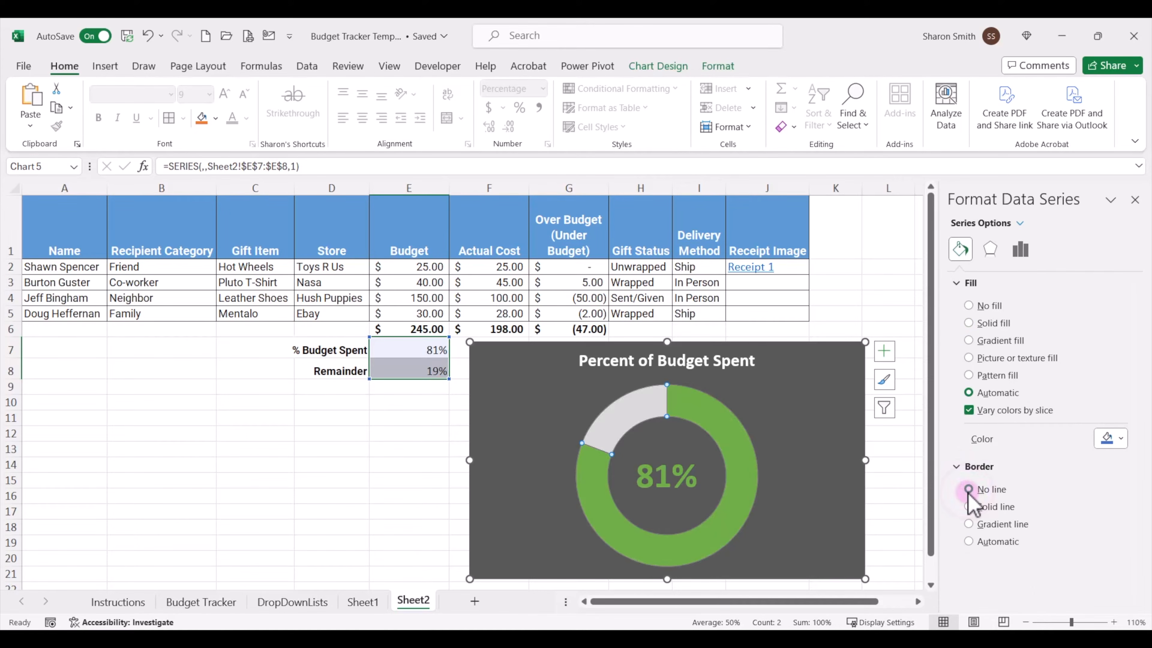
pyautogui.click(819, 462)
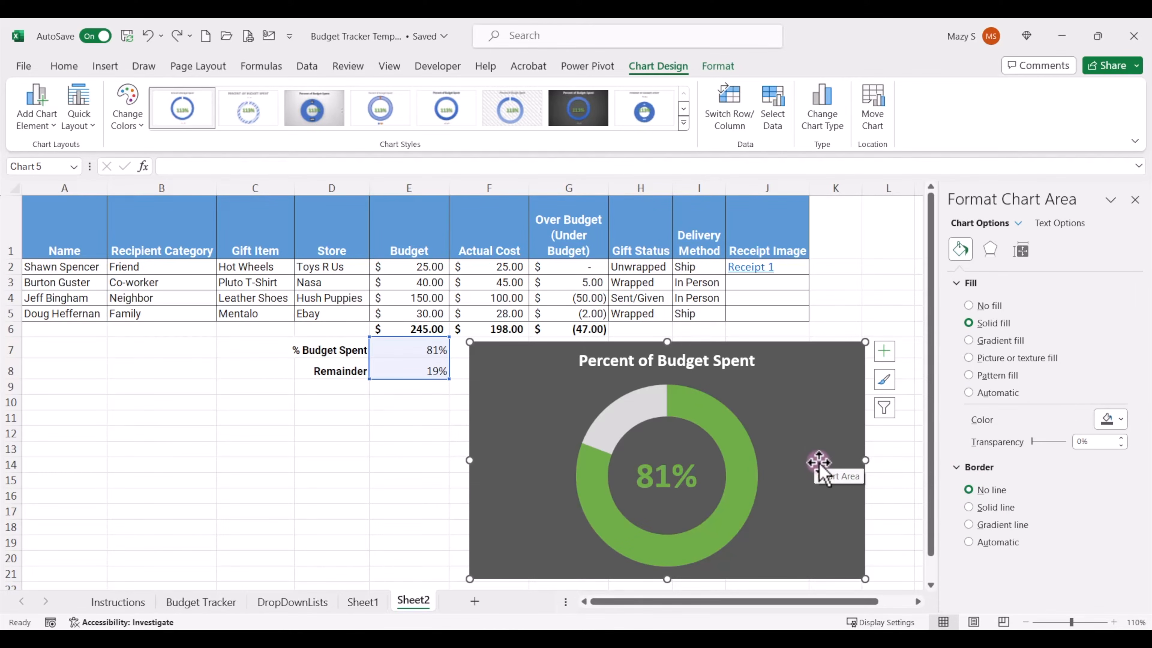
# Apply the first outer shadow preset, offset to the bottom right, to the doughnut ring
pyautogui.click(740, 450)
pyautogui.click(989, 255)
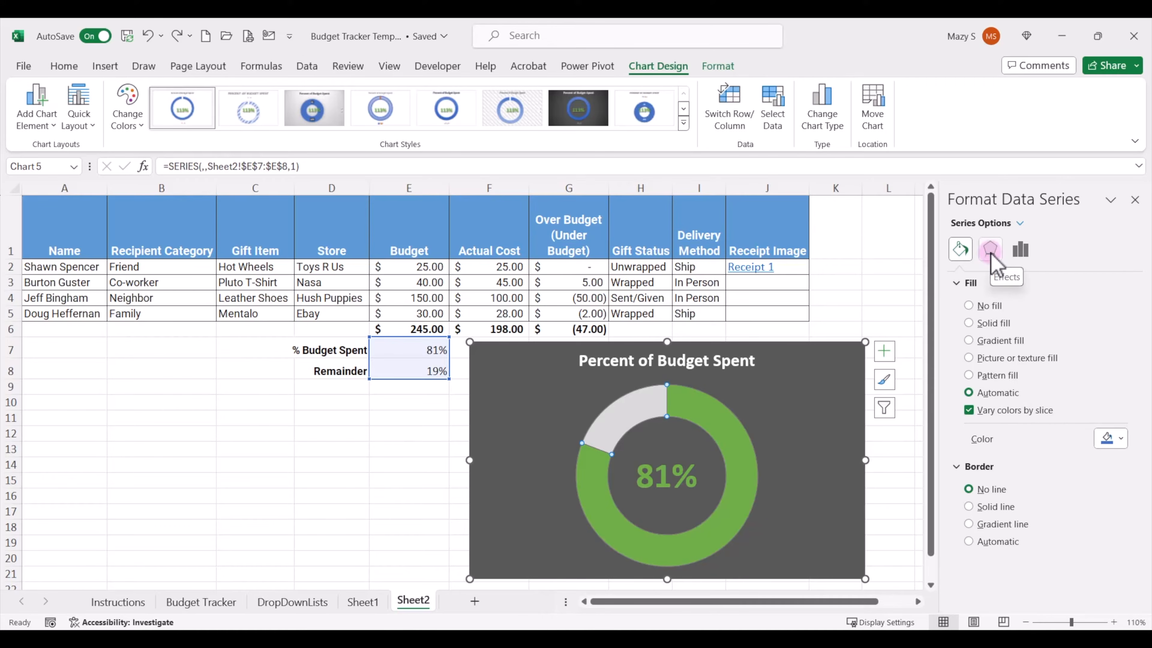
pyautogui.click(990, 252)
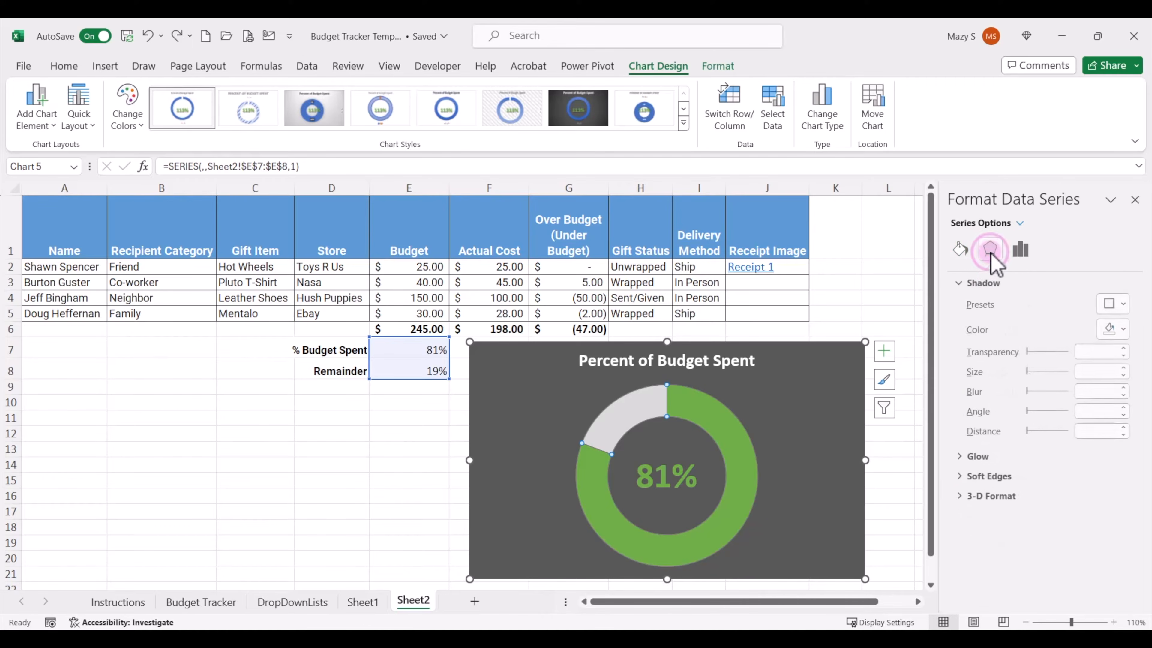
pyautogui.click(1121, 303)
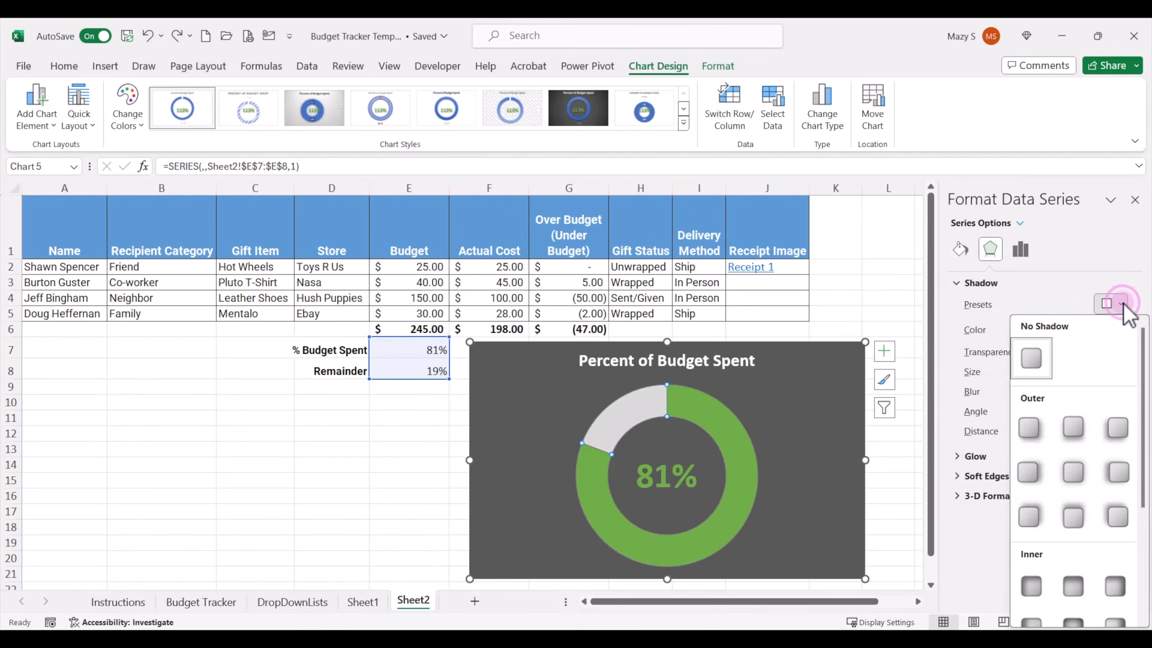
pyautogui.click(1029, 429)
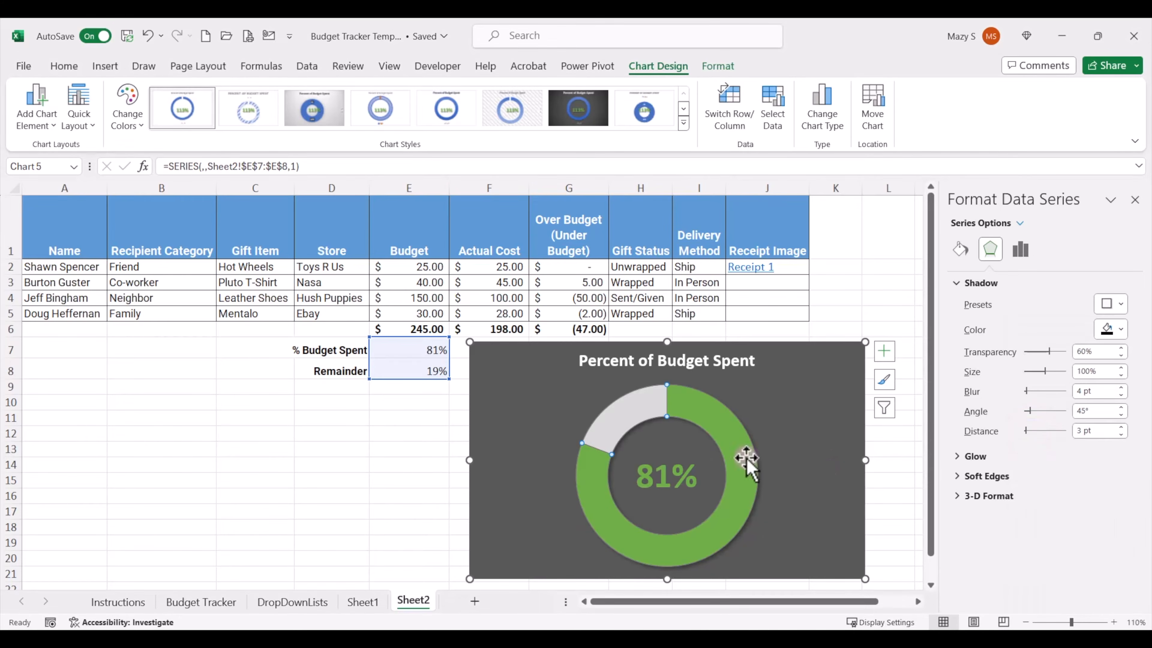
# Apply the same bottom-right outer shadow preset to the linked percentage text box in the doughnut hole
pyautogui.click(670, 465)
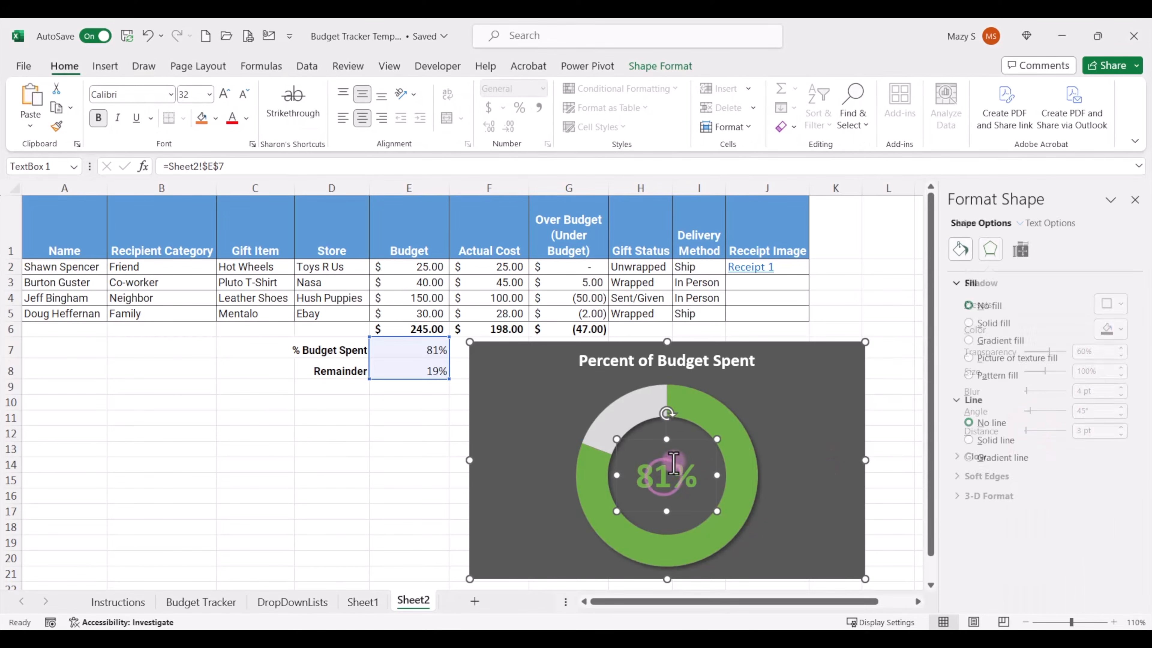
pyautogui.click(682, 439)
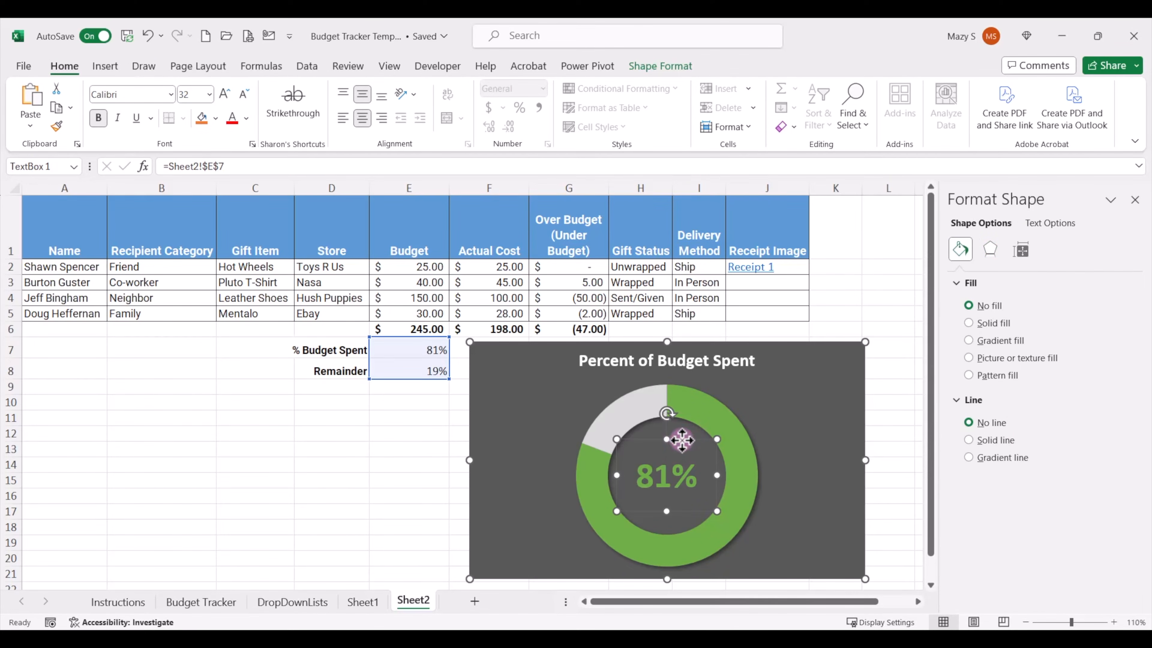
pyautogui.click(990, 249)
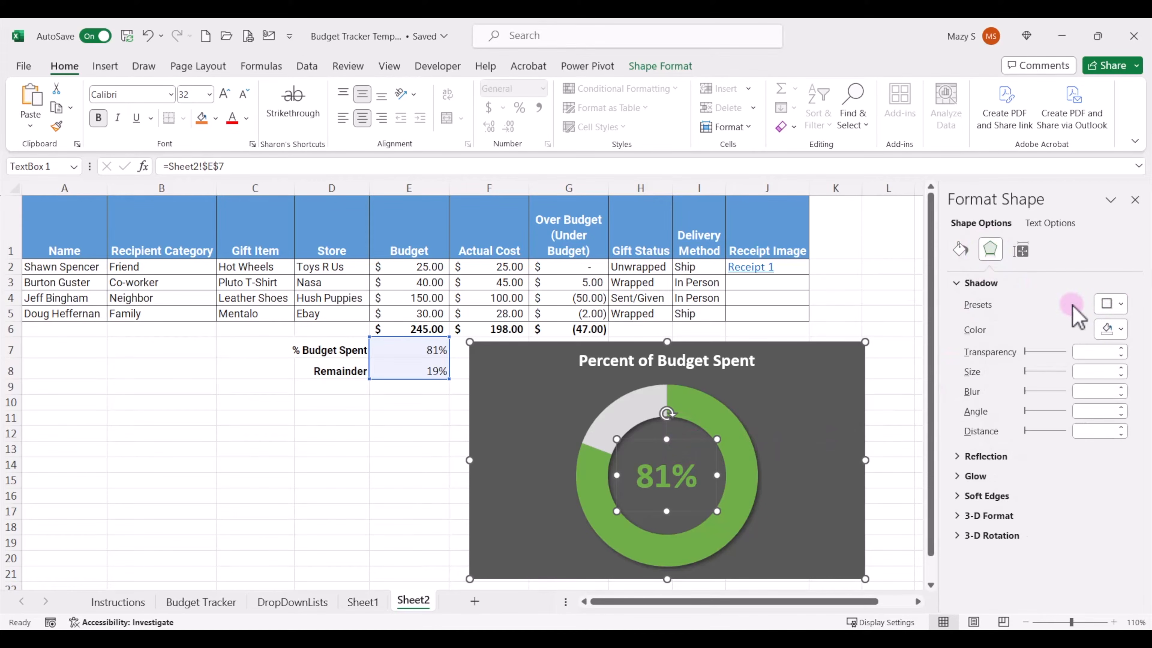
pyautogui.click(1112, 303)
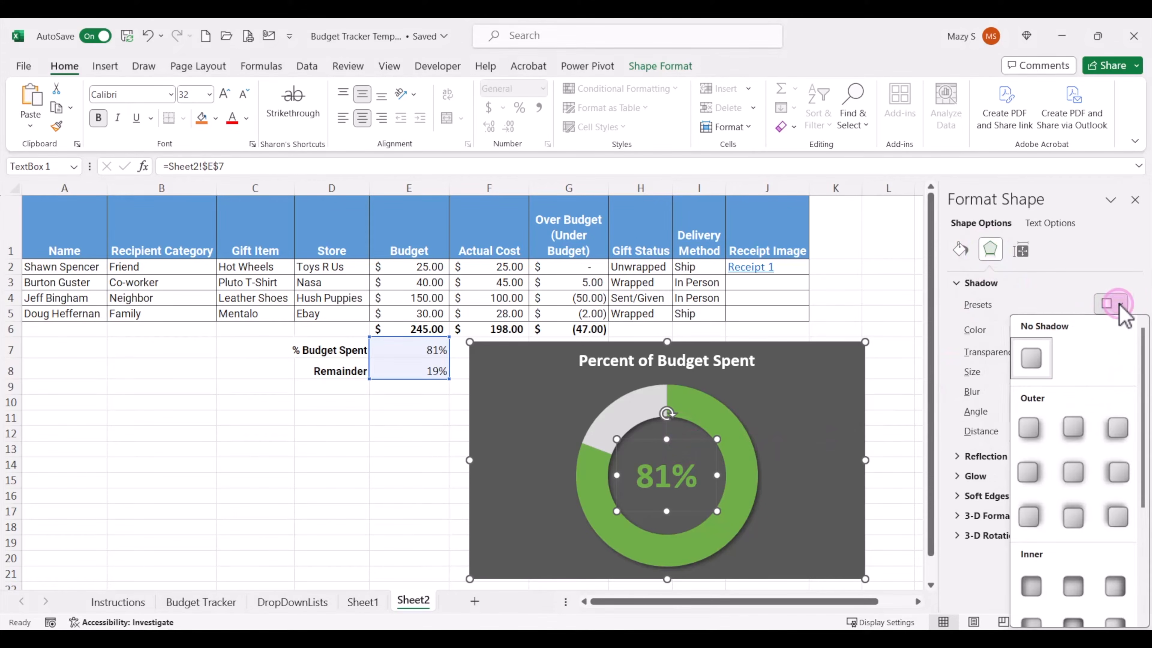
pyautogui.click(1029, 429)
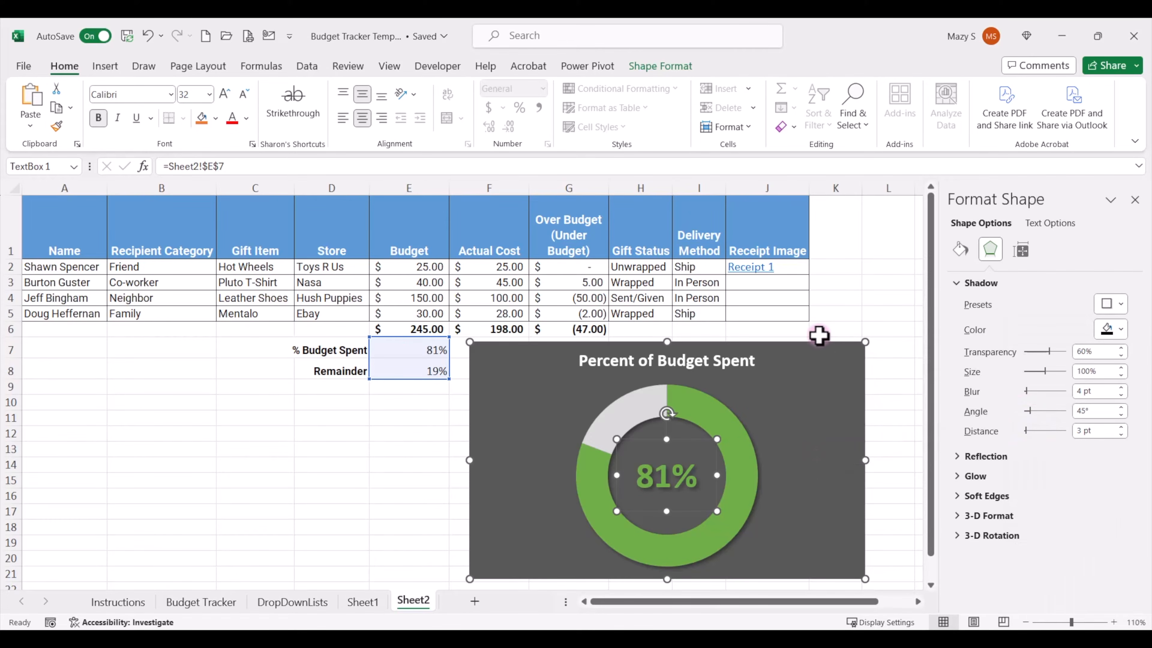
pyautogui.click(890, 432)
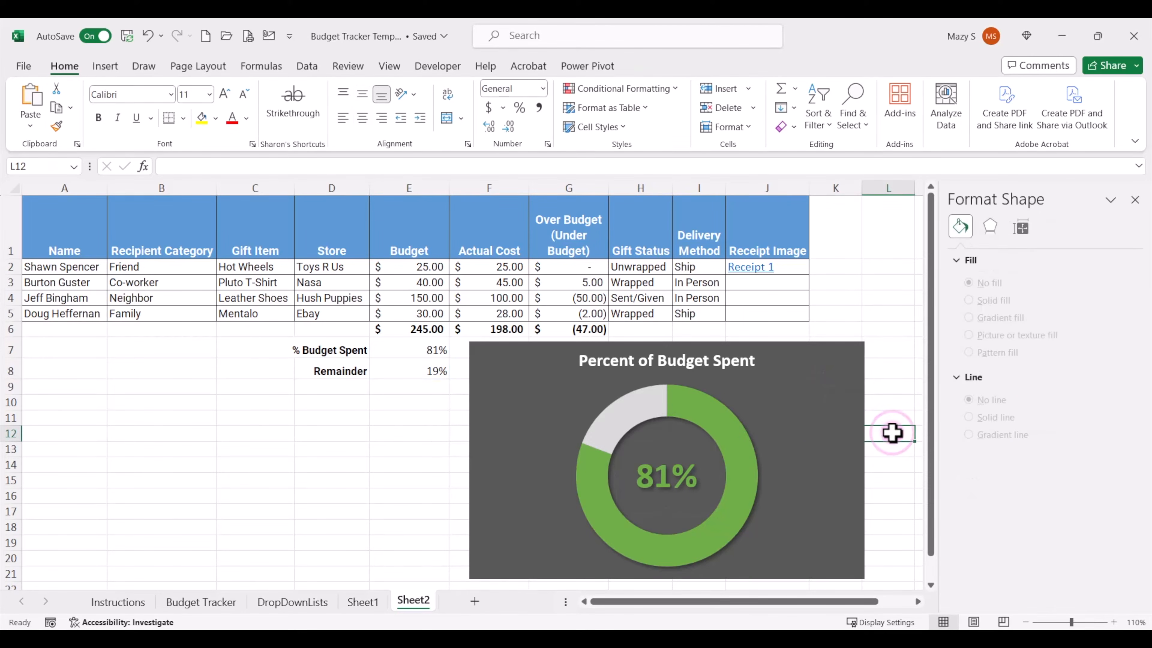
# Apply the centered outer shadow preset to the whole chart area
pyautogui.click(807, 415)
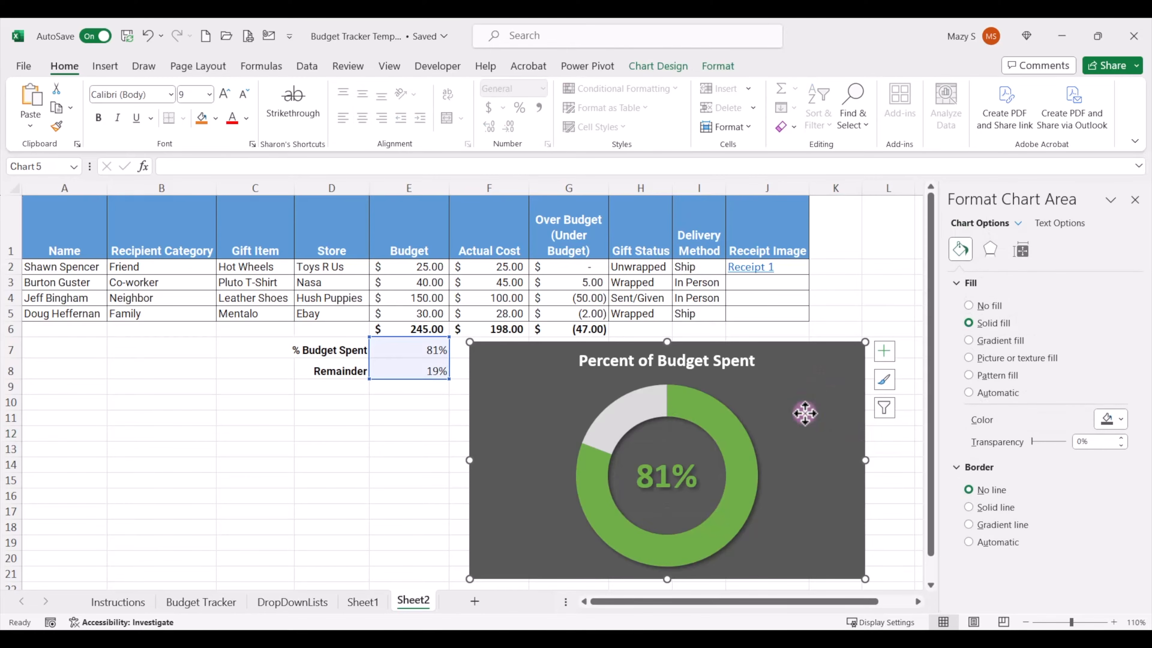
pyautogui.click(990, 250)
pyautogui.click(1104, 305)
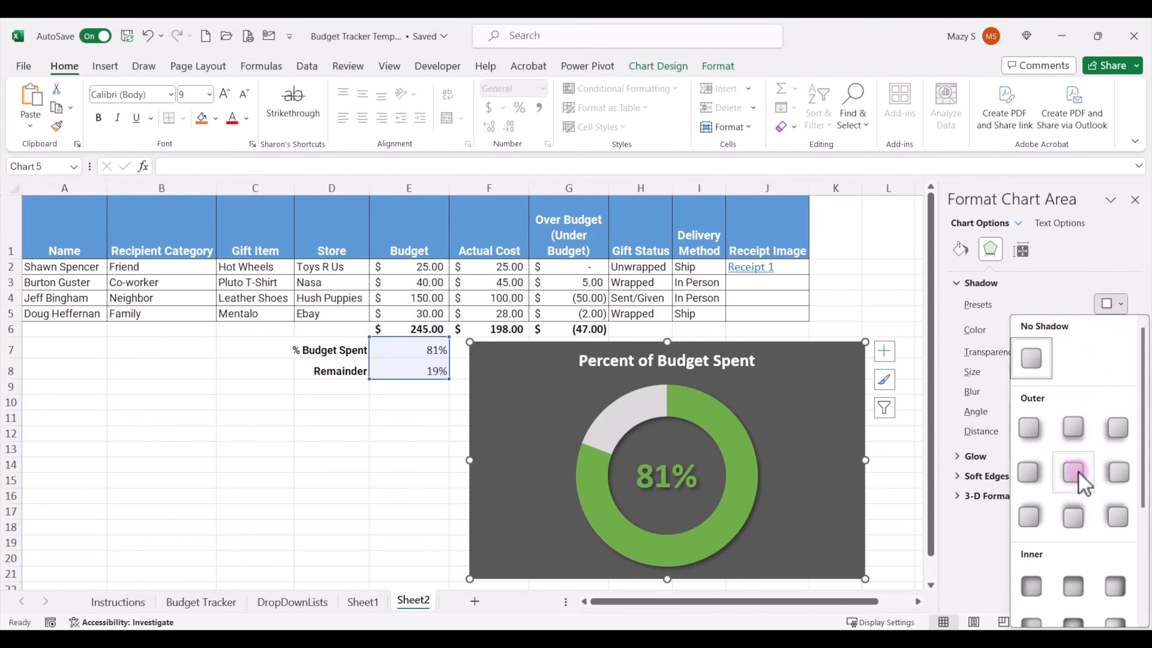
pyautogui.click(1073, 472)
pyautogui.click(888, 496)
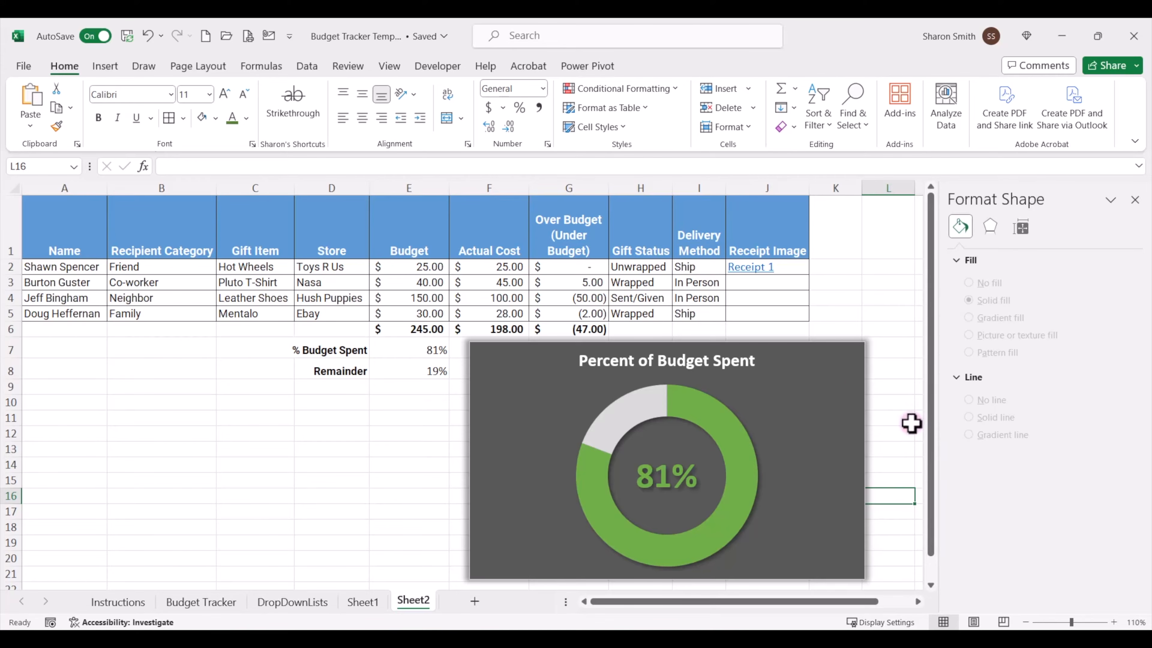
# Test the chart by setting the Leather Shoes actual cost in F4 to 20 and replacing it with 180
pyautogui.click(484, 298)
pyautogui.write('20')
pyautogui.press('Return')
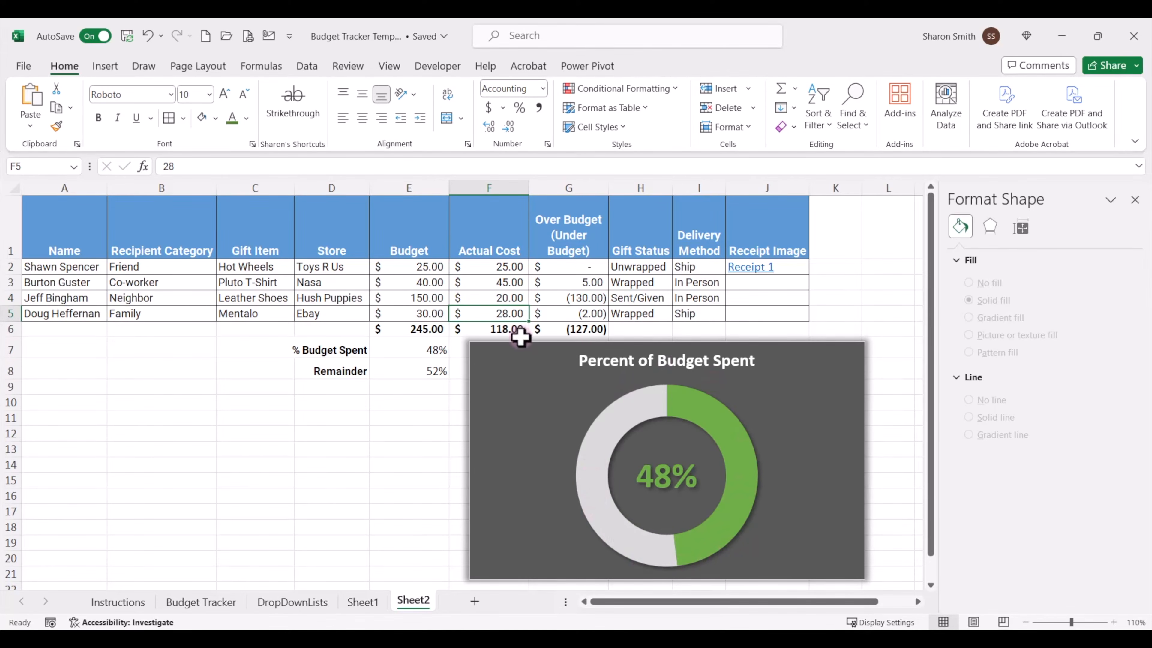
pyautogui.click(489, 298)
pyautogui.write('180')
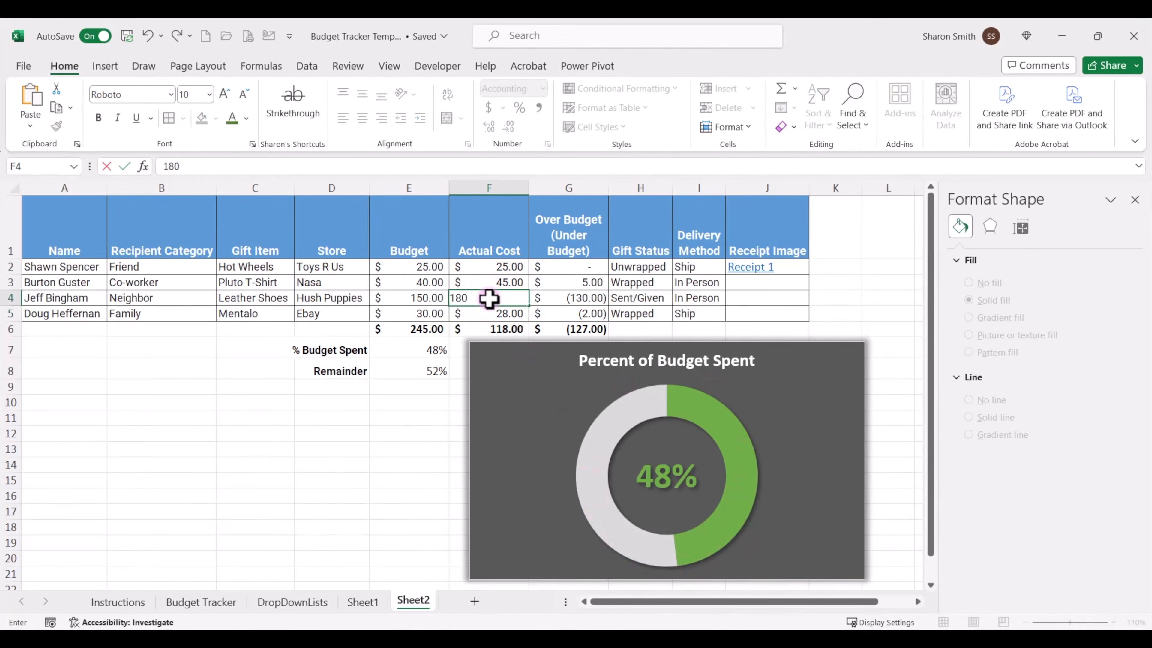
pyautogui.press('Return')
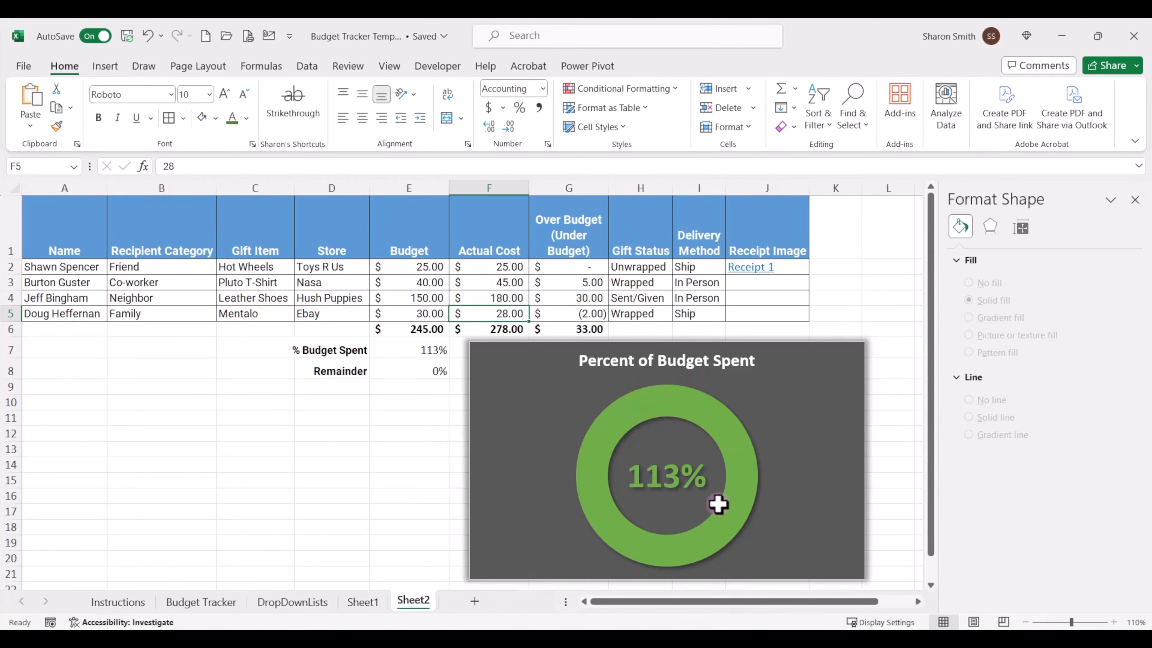
pyautogui.click(788, 525)
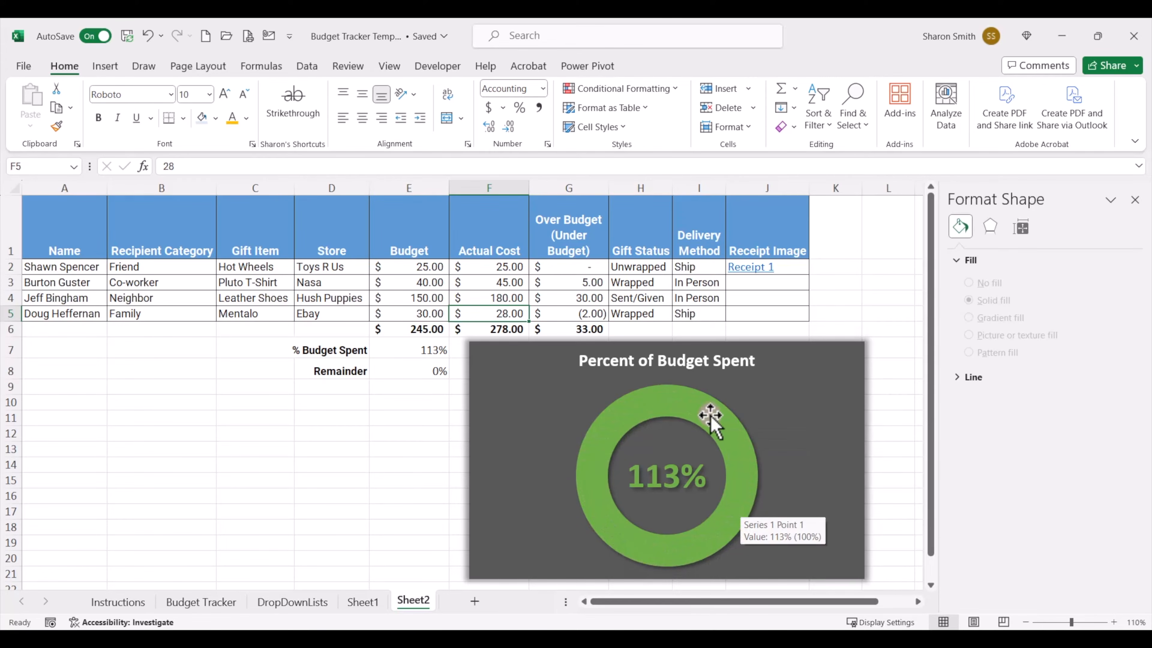
# Switch to the Book2 workbook and examine the Remainder formula in E12 and the three level labels in C9:C11
pyautogui.moveTo(684, 637)
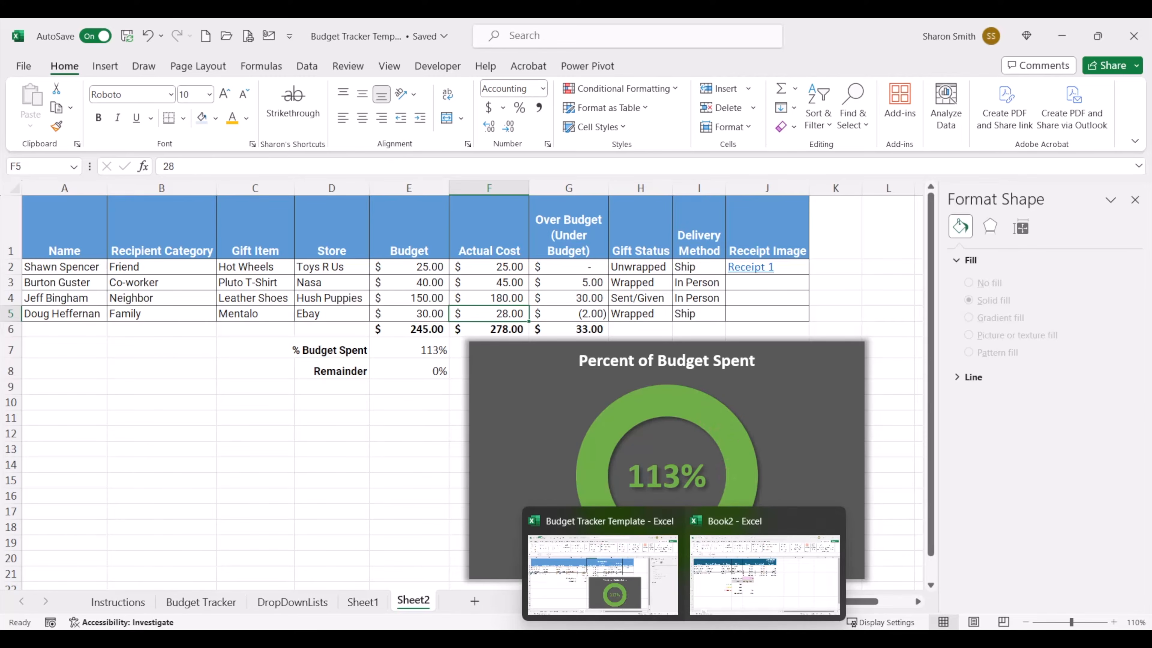
pyautogui.click(709, 606)
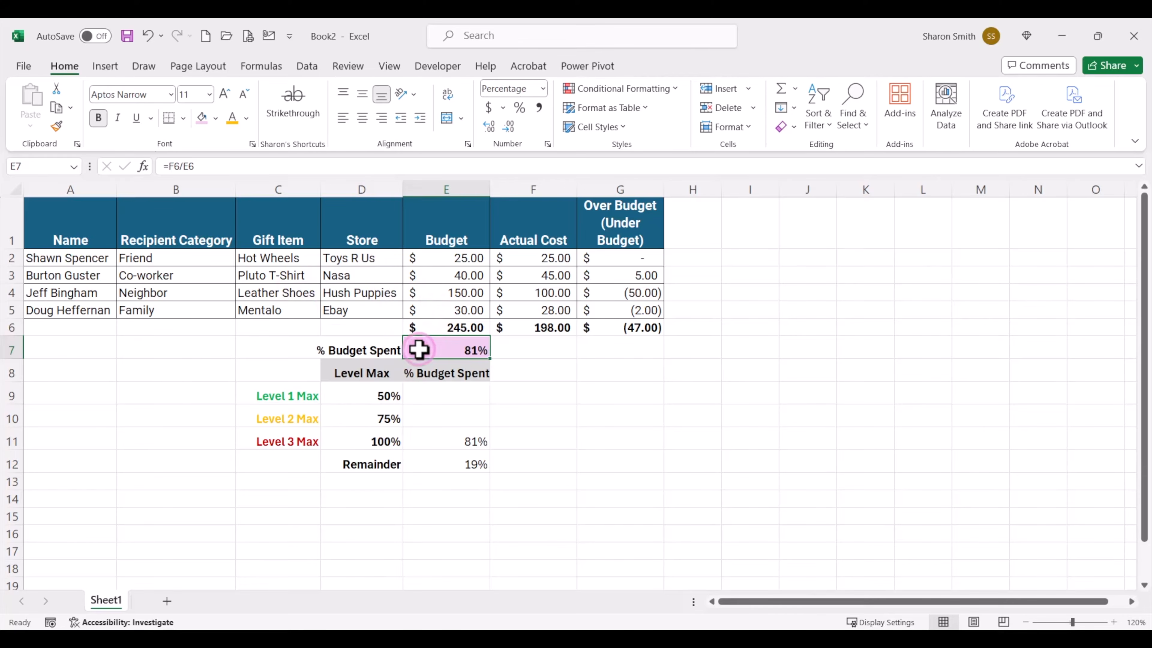
pyautogui.click(442, 466)
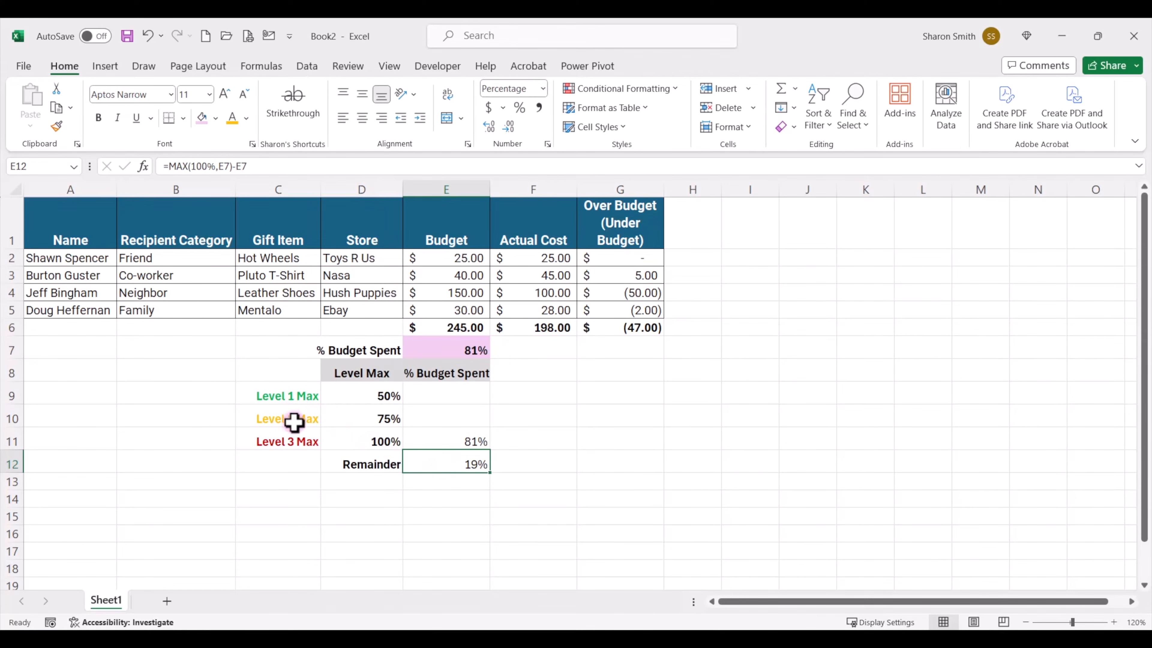
pyautogui.click(245, 393)
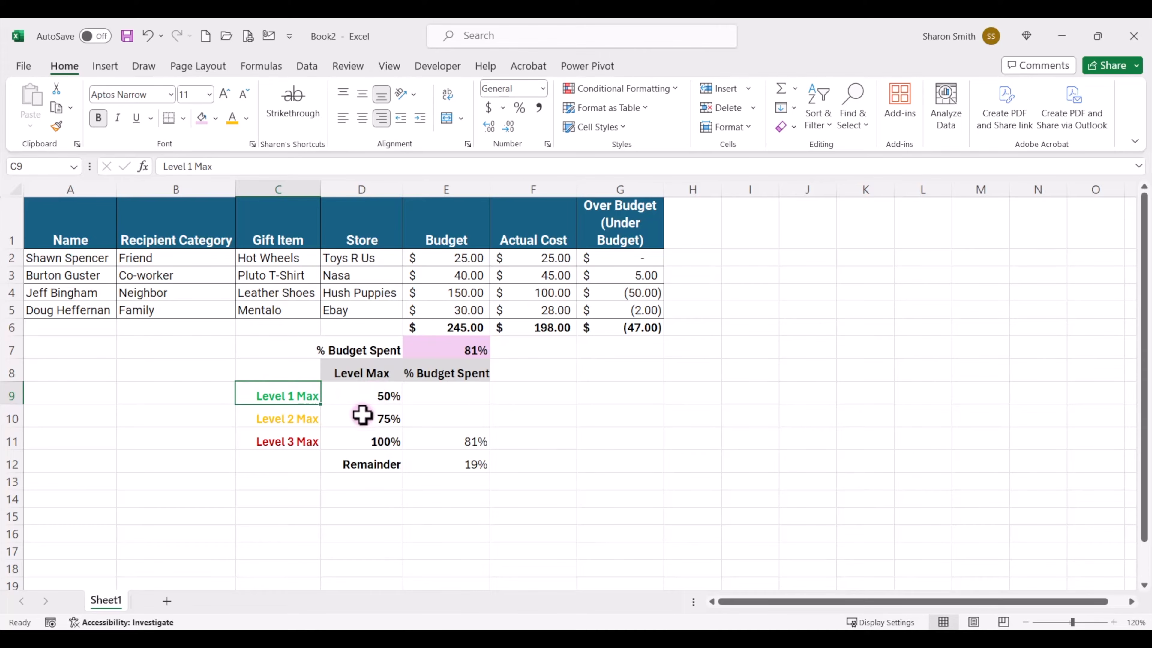
pyautogui.click(244, 418)
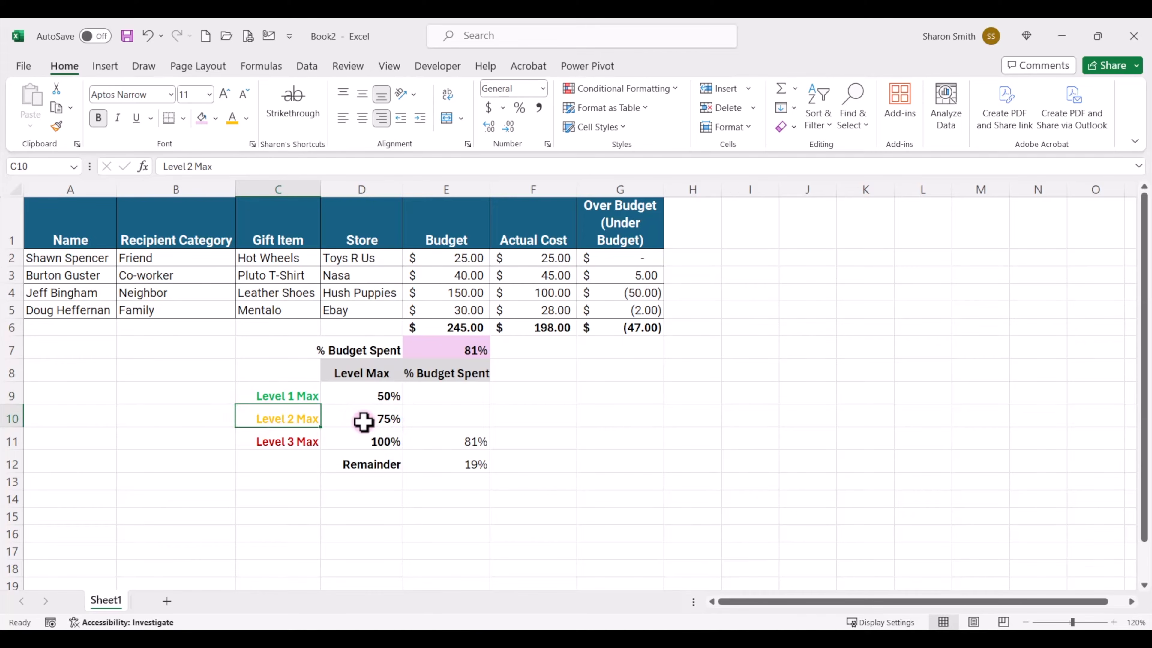
pyautogui.click(251, 442)
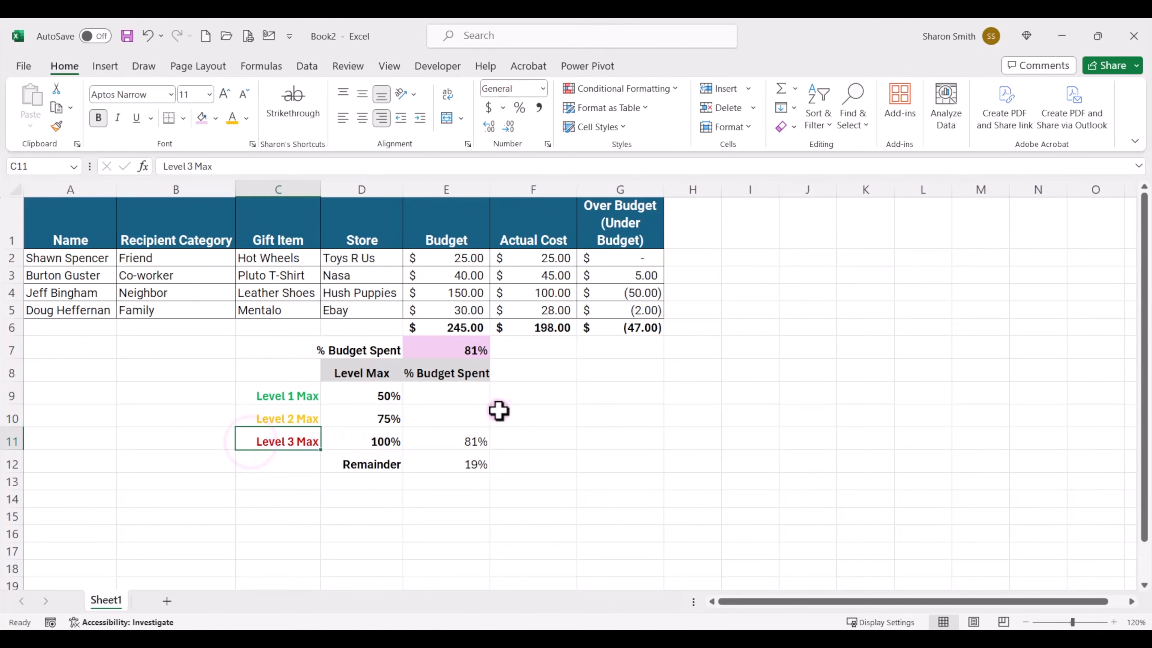
# Examine the IF formulas for the three levels in the % Budget Spent cells E9, E10 and E11
pyautogui.click(467, 394)
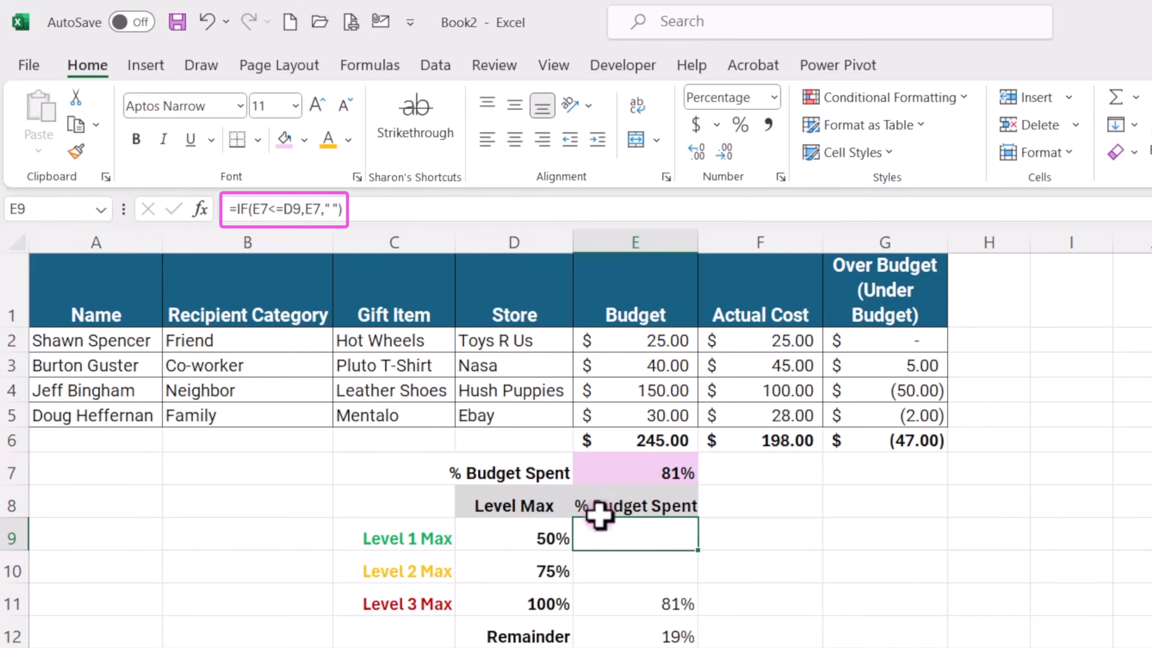
pyautogui.click(330, 210)
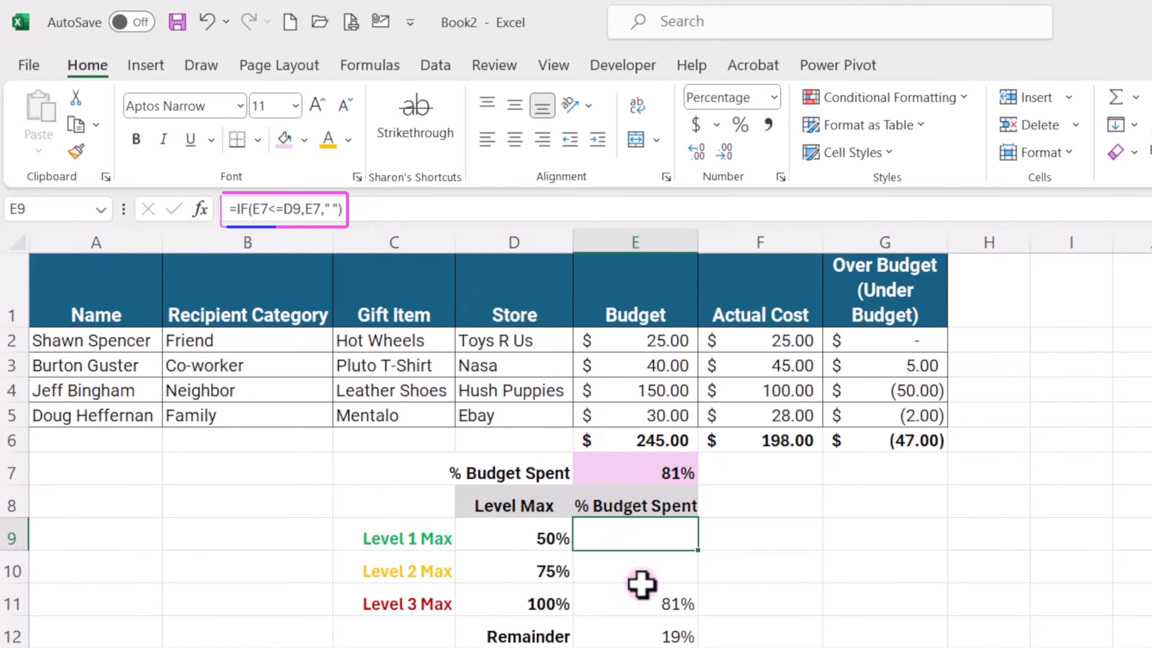
pyautogui.click(641, 568)
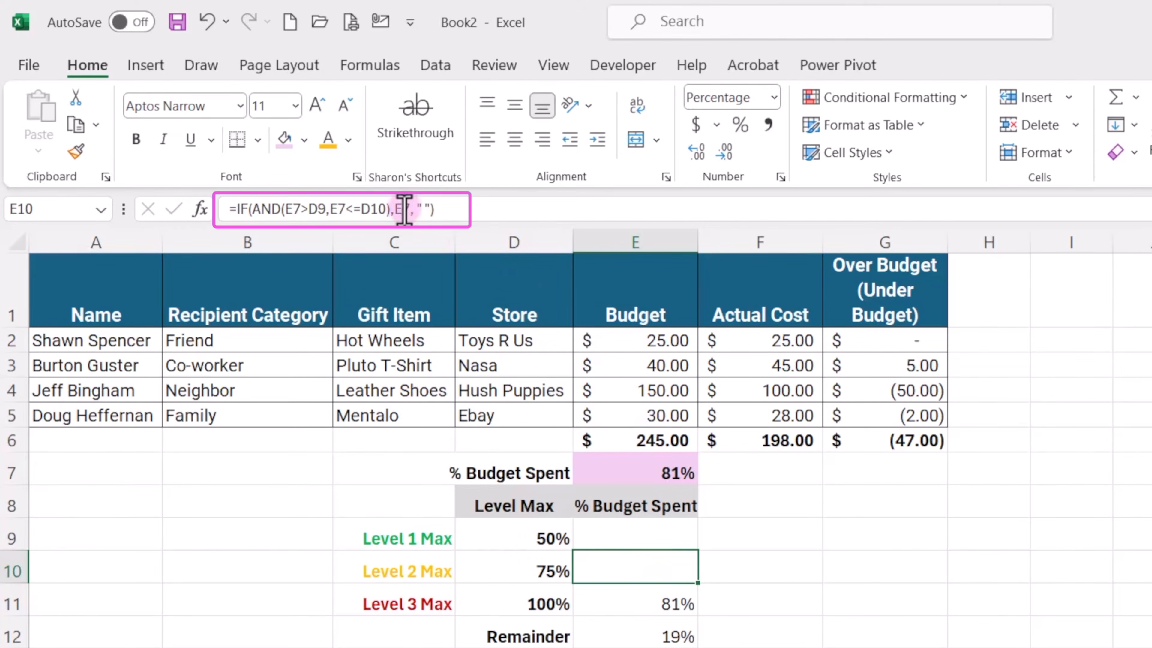
pyautogui.click(433, 223)
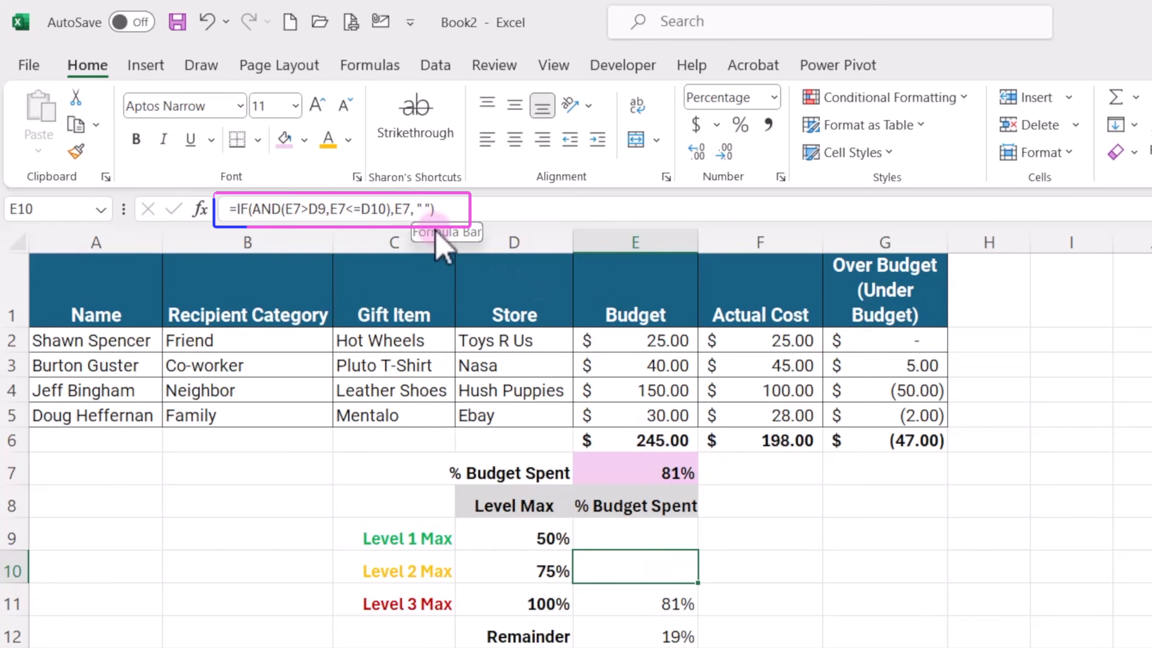
pyautogui.click(642, 601)
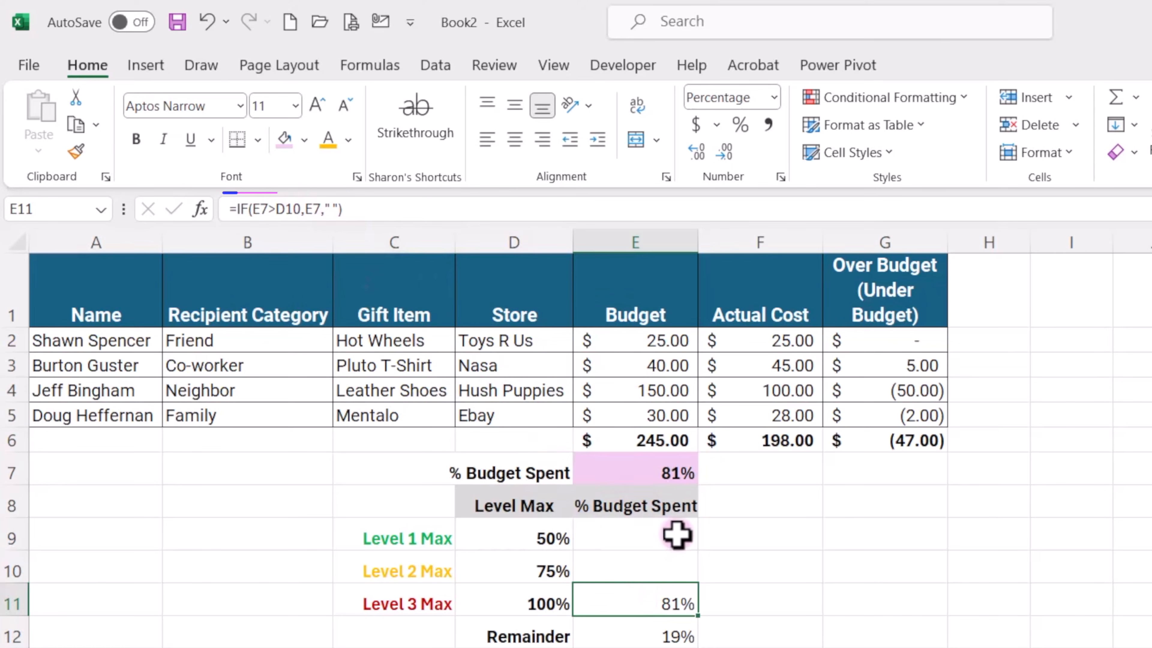
pyautogui.click(664, 537)
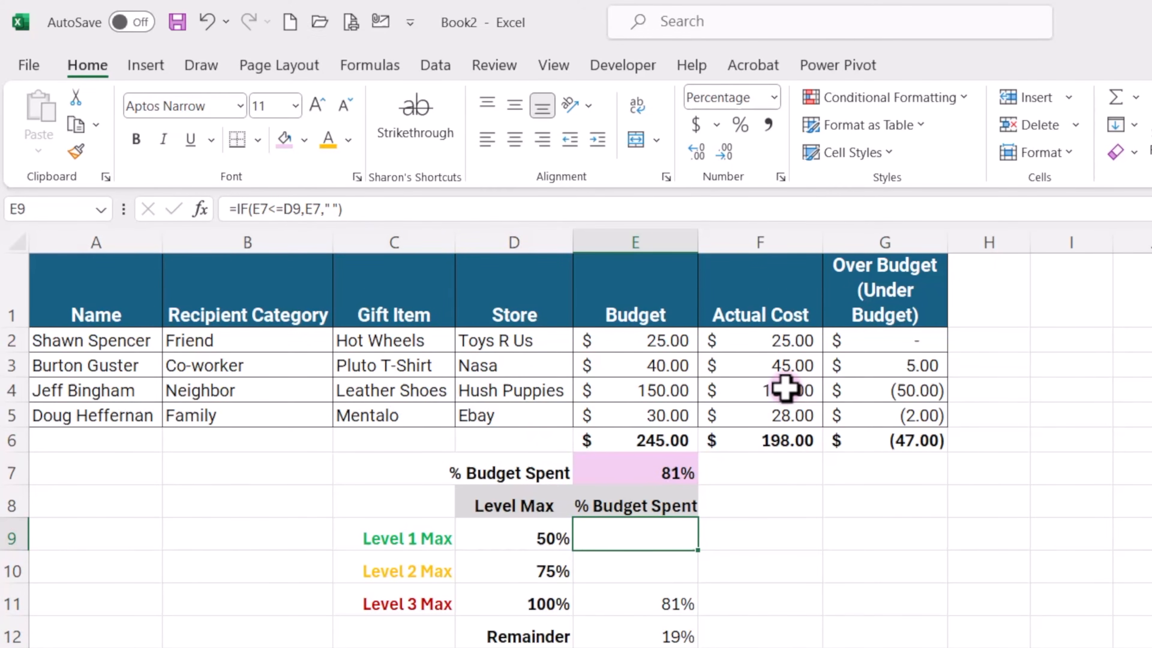
# Test the level formulas by setting the Leather Shoes actual cost in F4 to 20, 50 and 100 in turn
pyautogui.click(801, 386)
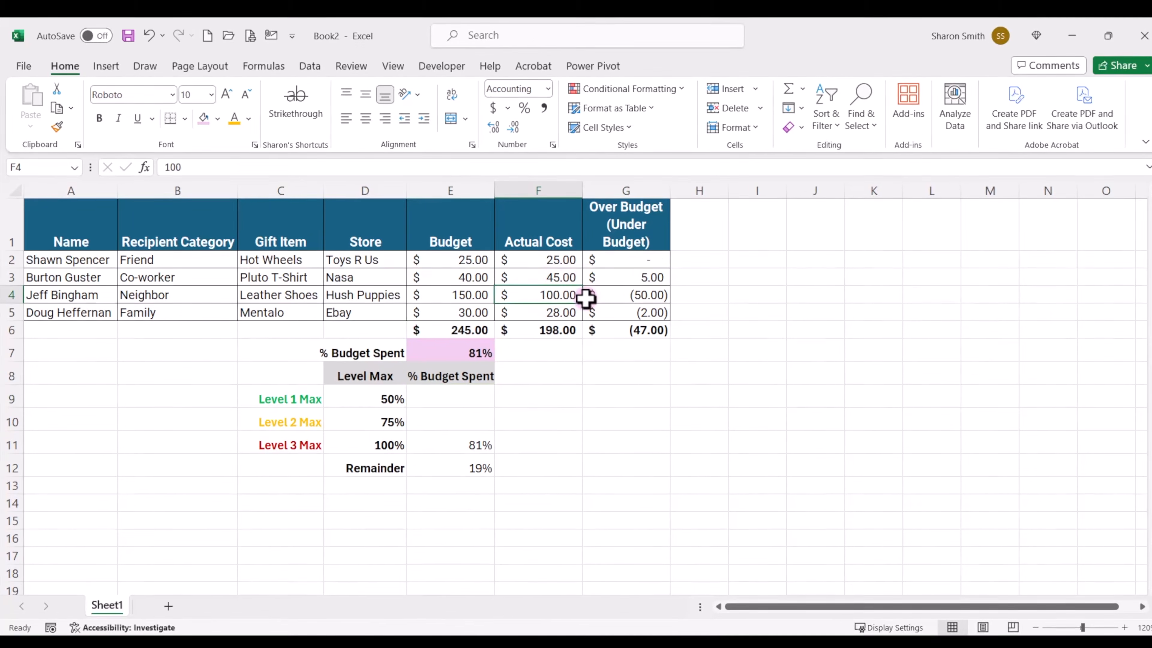
pyautogui.write('20')
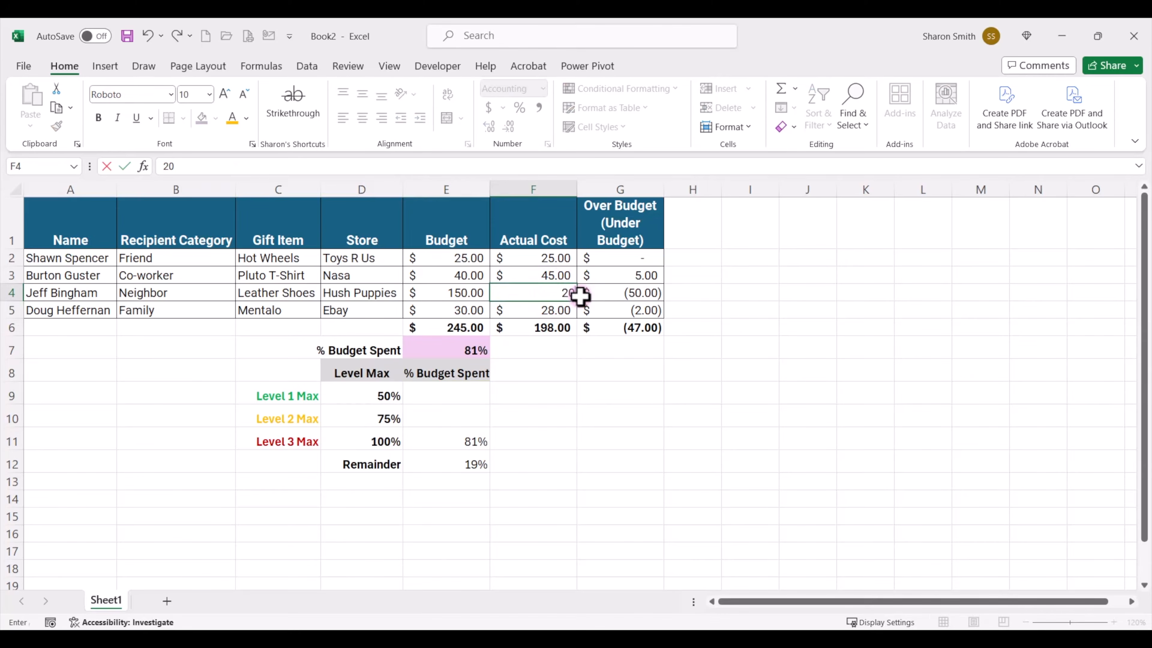
pyautogui.press('Return')
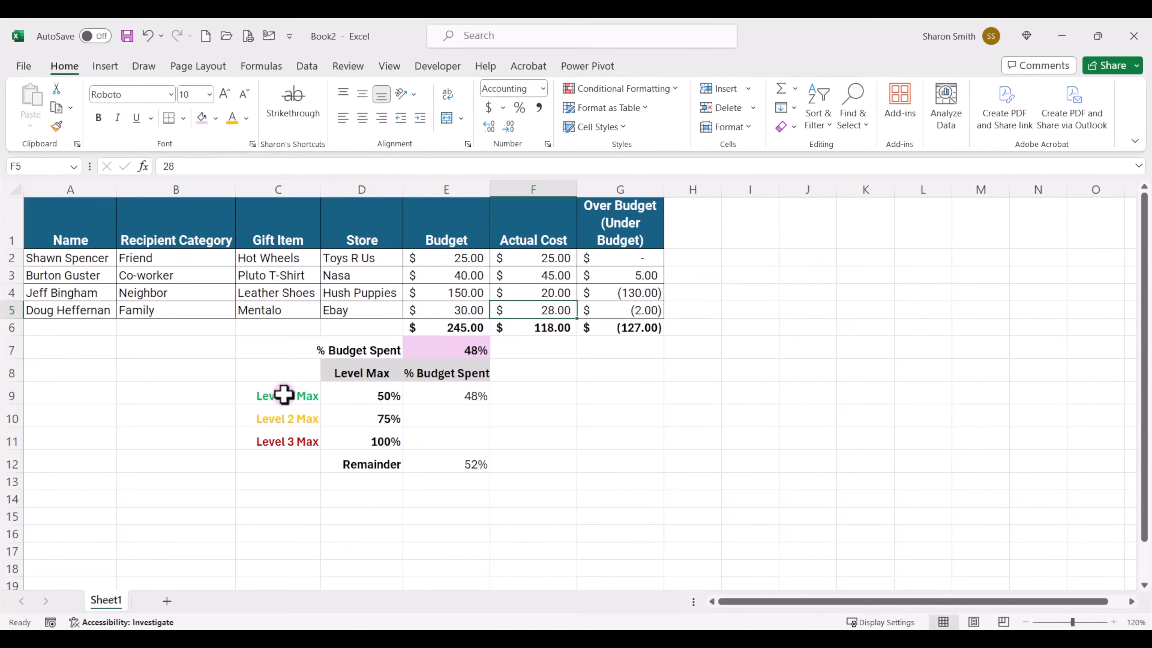
pyautogui.click(538, 294)
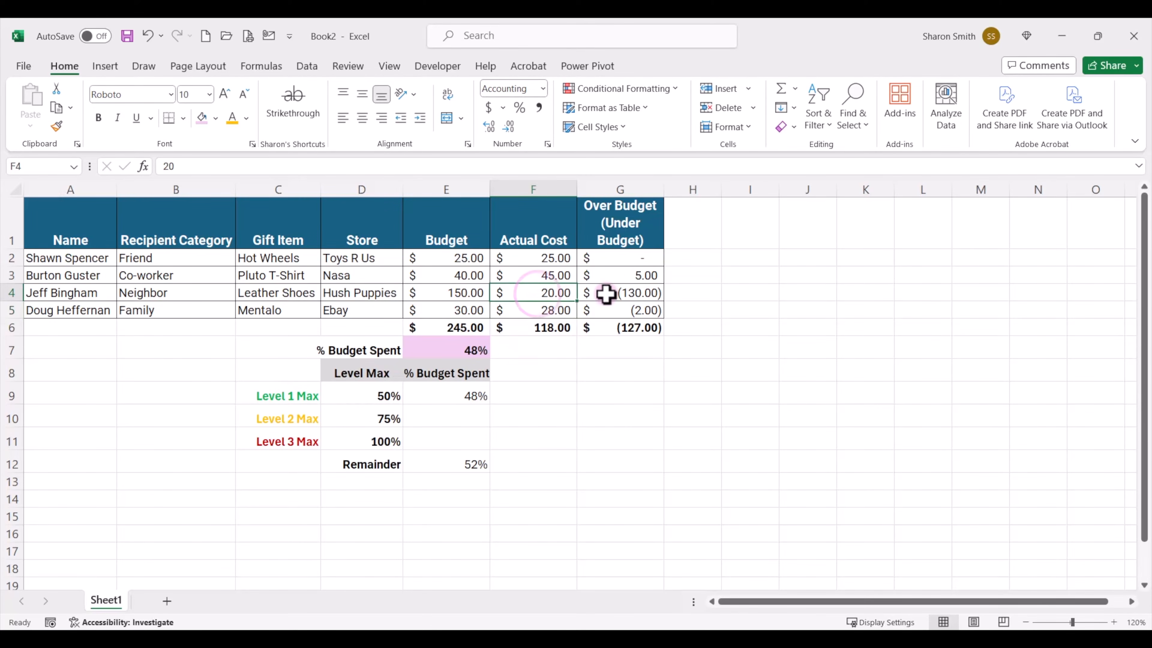
pyautogui.write('50')
pyautogui.press('Return')
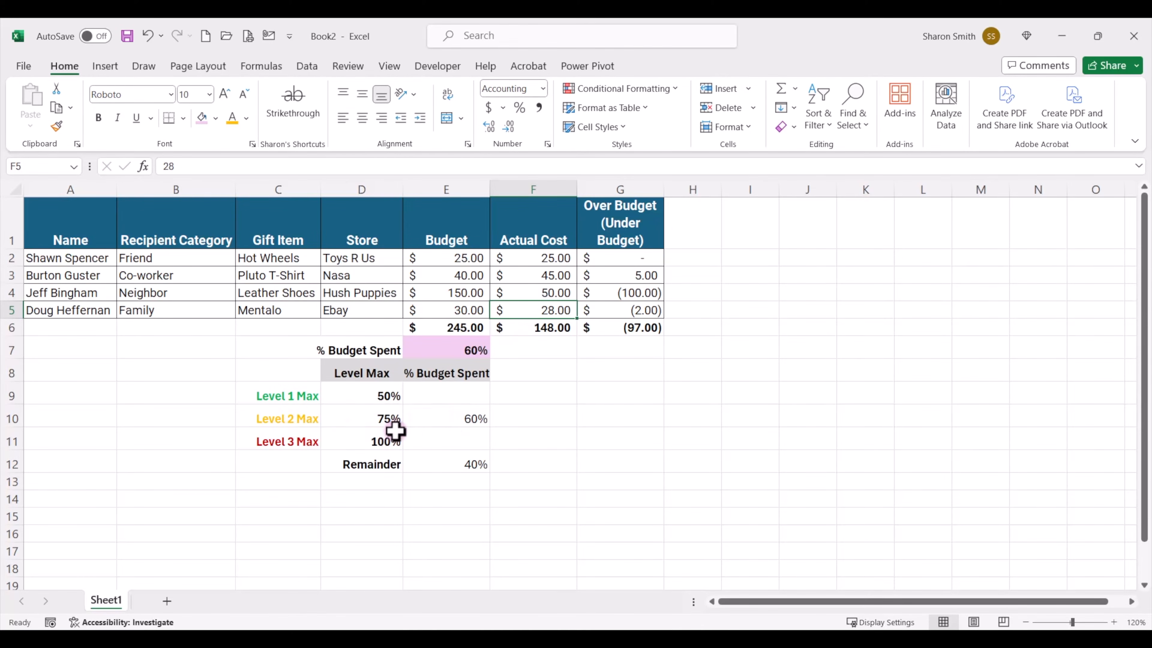
pyautogui.click(562, 291)
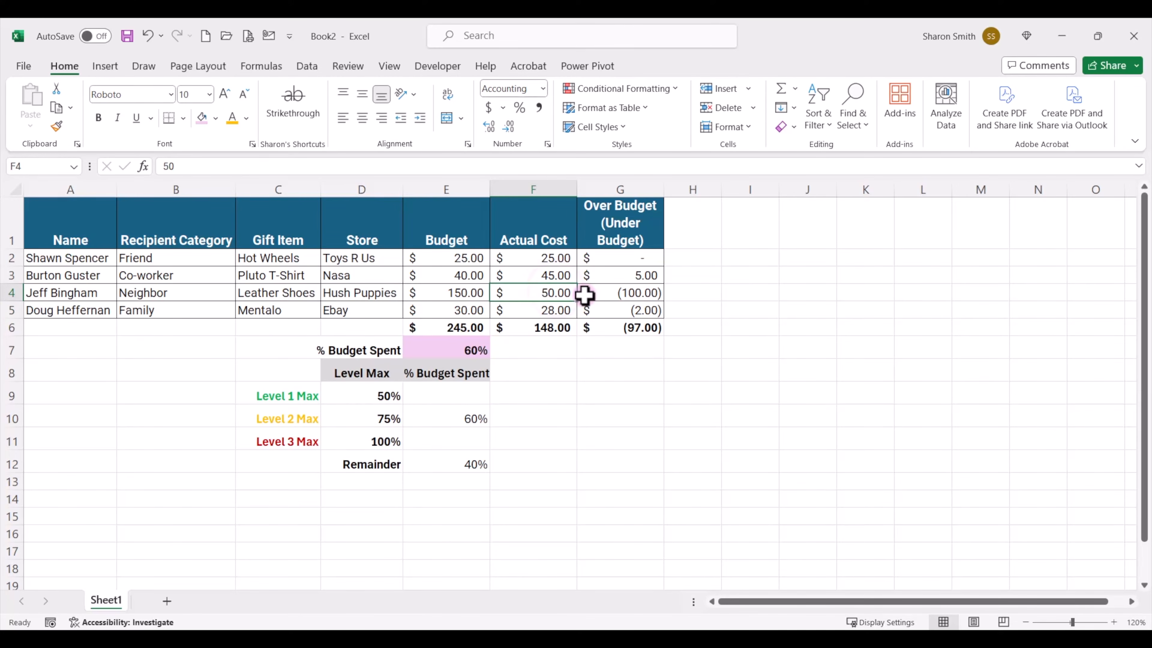
pyautogui.write('100')
pyautogui.press('Return')
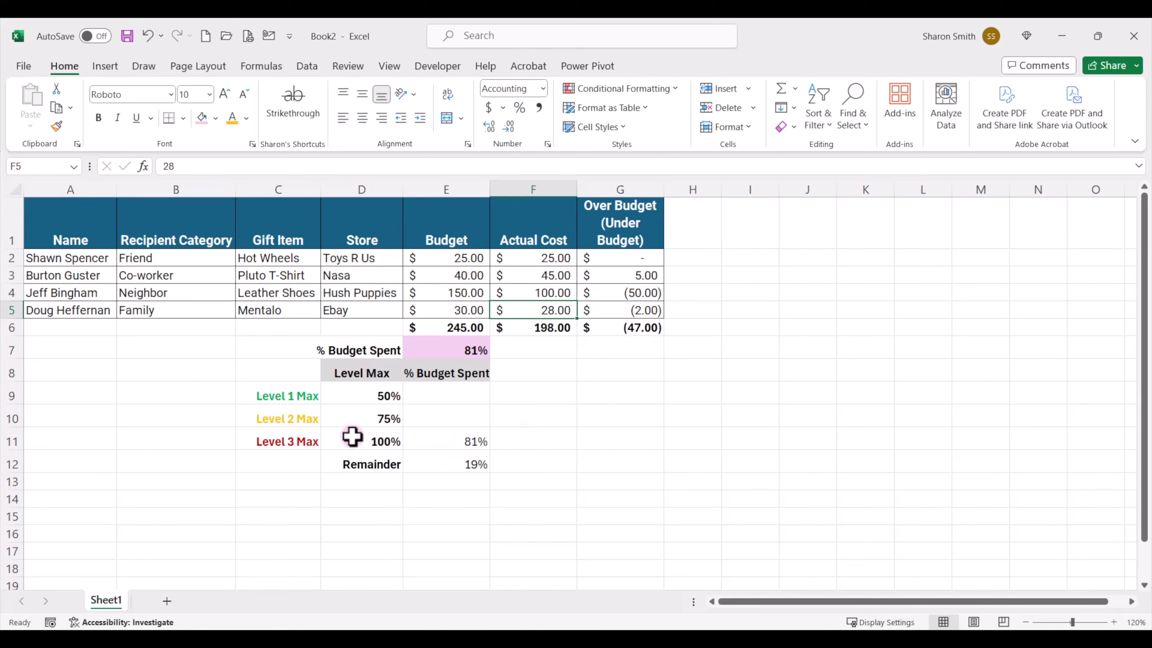
# Set the Leather Shoes actual cost in F4 to 20 so the spending falls within Level 1
pyautogui.click(553, 292)
pyautogui.write('20')
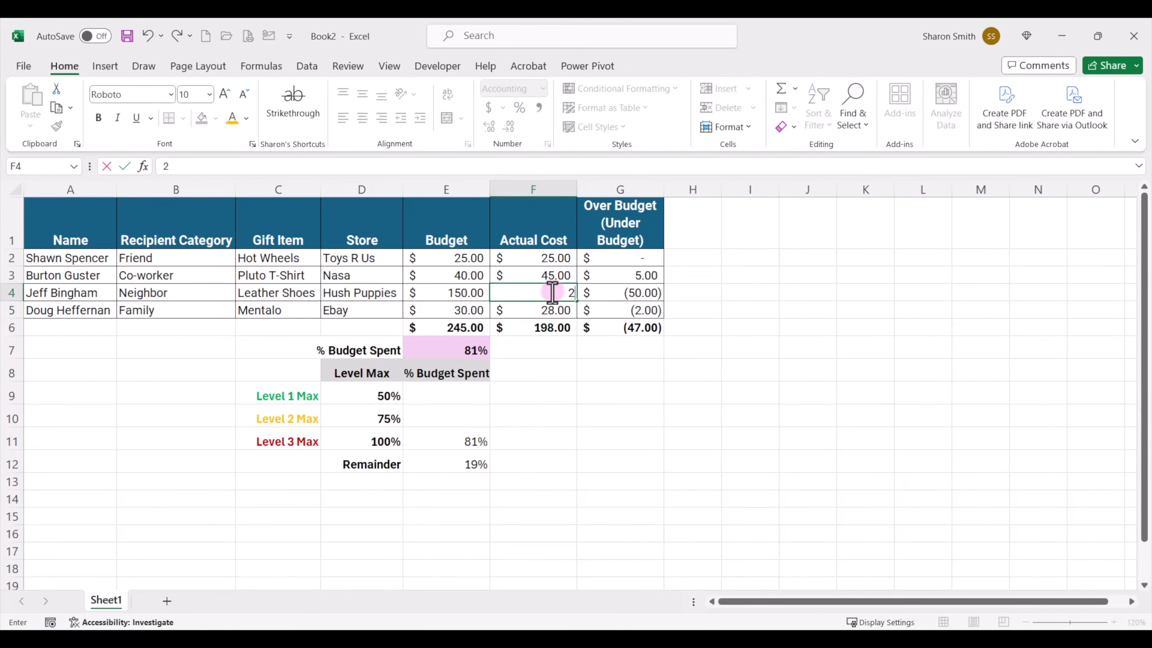
pyautogui.press('Return')
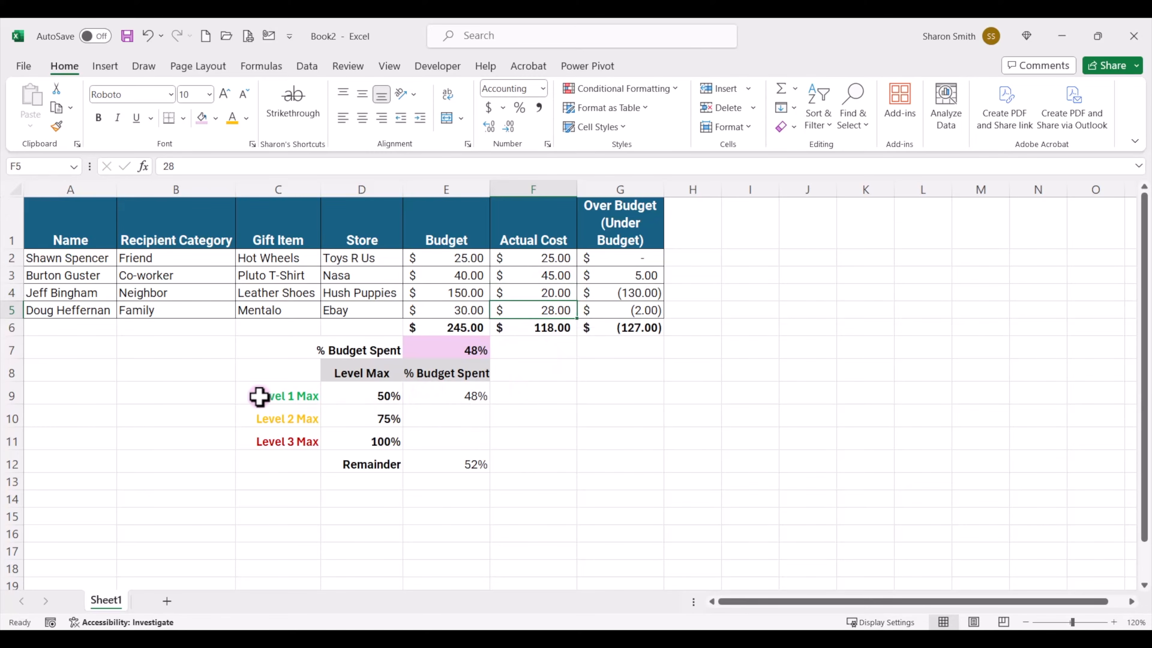
# Insert a doughnut chart from the % Budget Spent header and the Level 1 value in E8:E9
pyautogui.click(478, 372)
pyautogui.moveTo(477, 373); pyautogui.dragTo(488, 397)
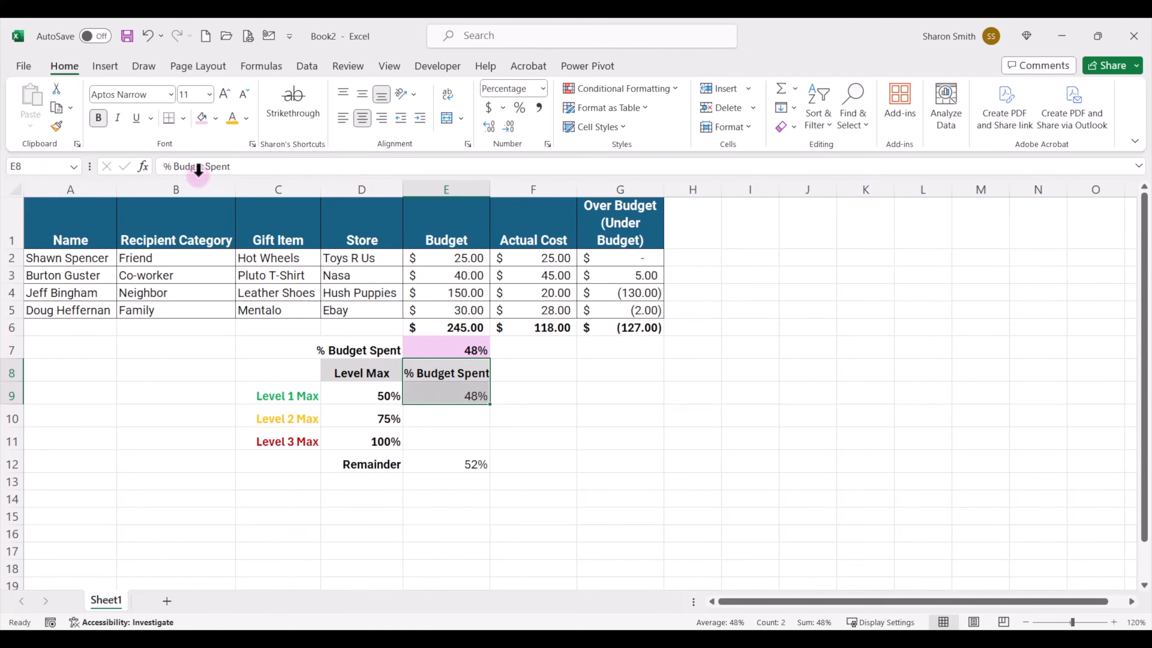
pyautogui.click(105, 66)
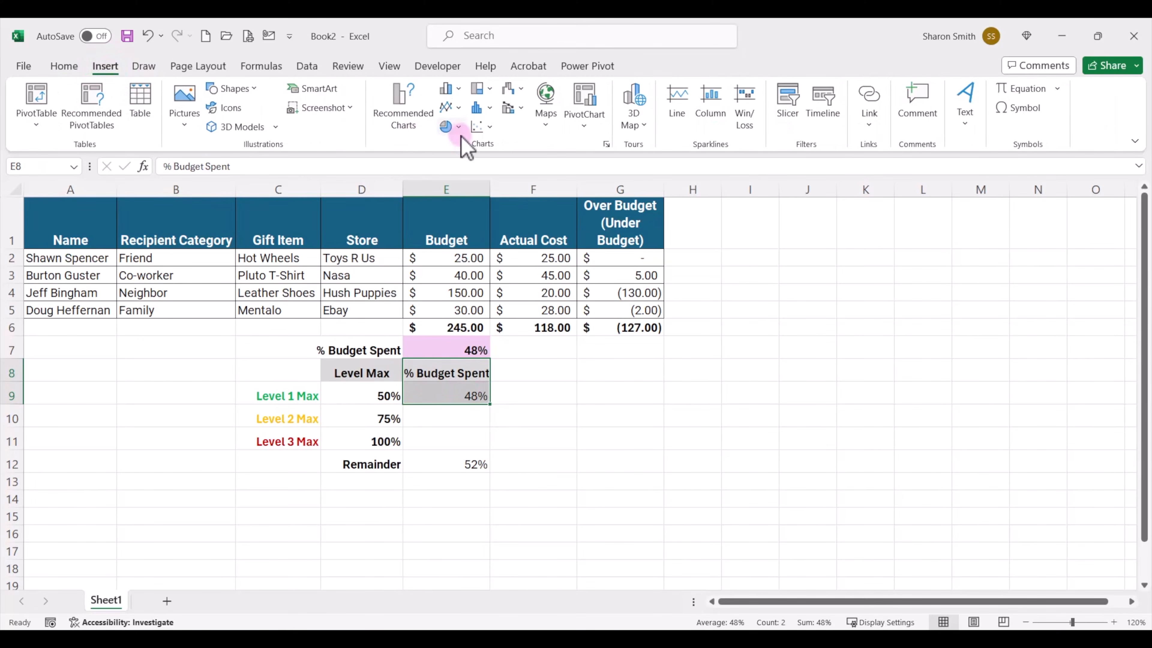
pyautogui.click(451, 127)
pyautogui.click(460, 323)
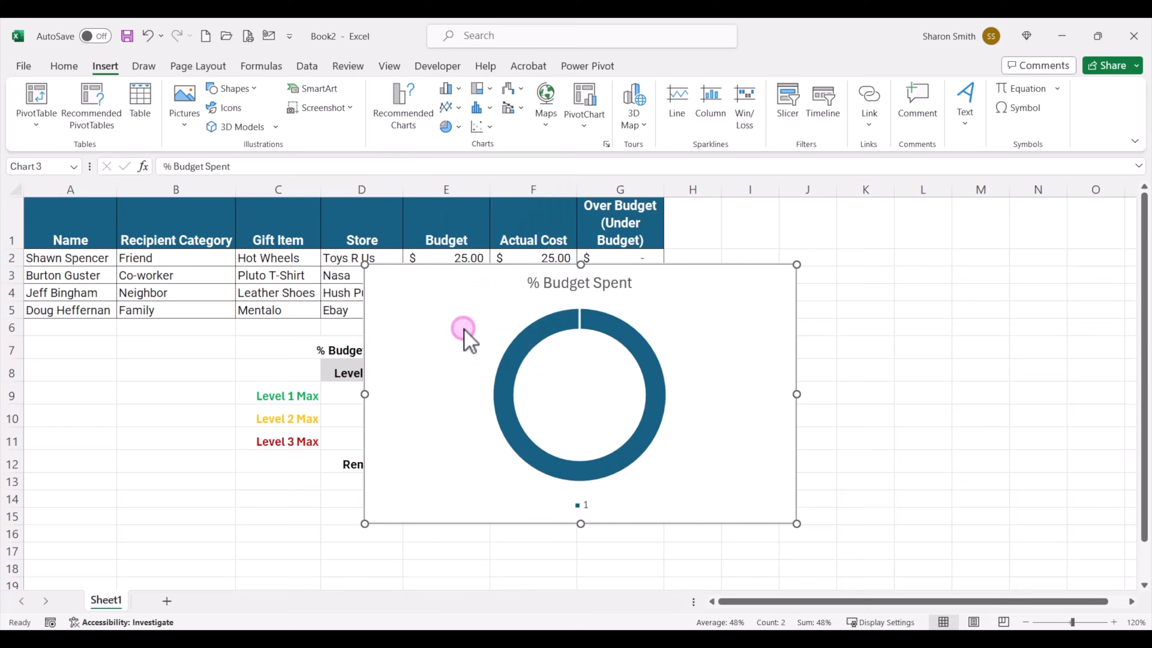
# Move the doughnut chart below the Actual Cost column, beside the level table, and shrink it
pyautogui.moveTo(448, 314); pyautogui.dragTo(580, 386)
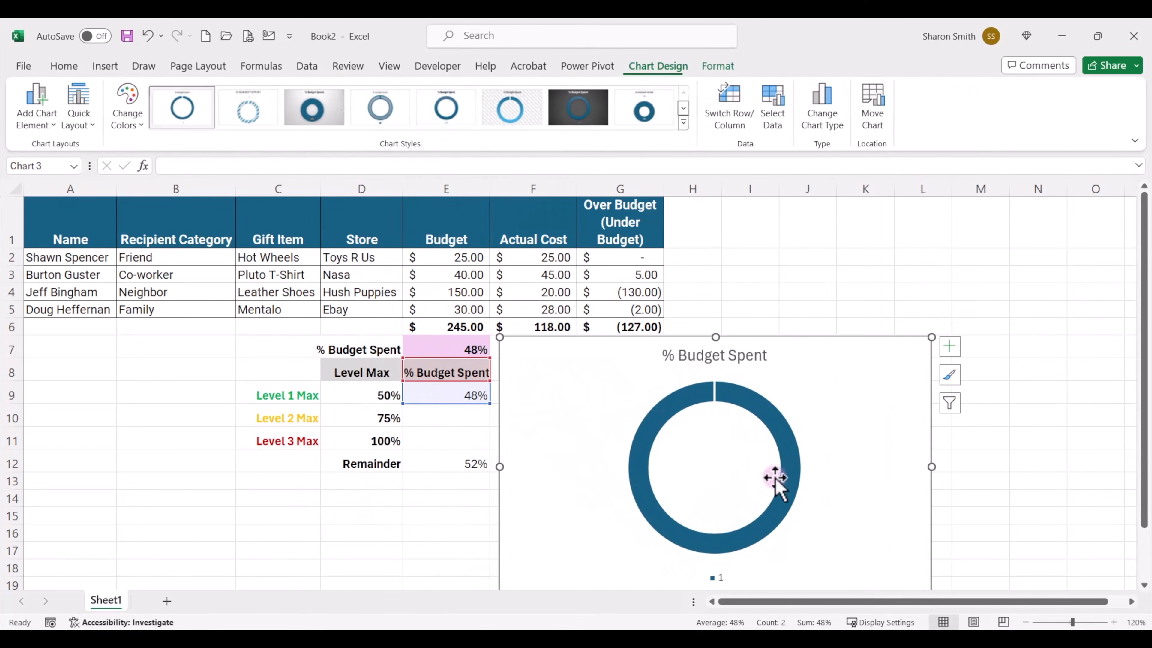
pyautogui.moveTo(929, 340); pyautogui.dragTo(861, 380)
pyautogui.moveTo(549, 439); pyautogui.dragTo(549, 401)
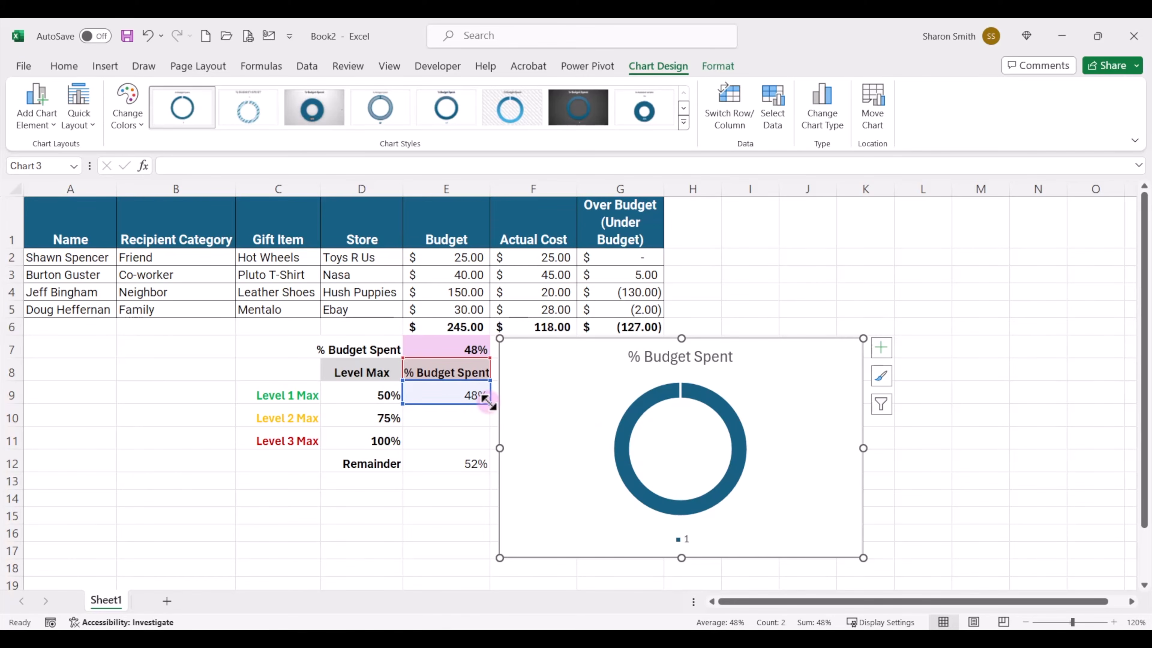
# Extend the chart's data range to E9:E12 to include all levels and the Remainder, and delete the legend
pyautogui.moveTo(486, 401); pyautogui.dragTo(487, 463)
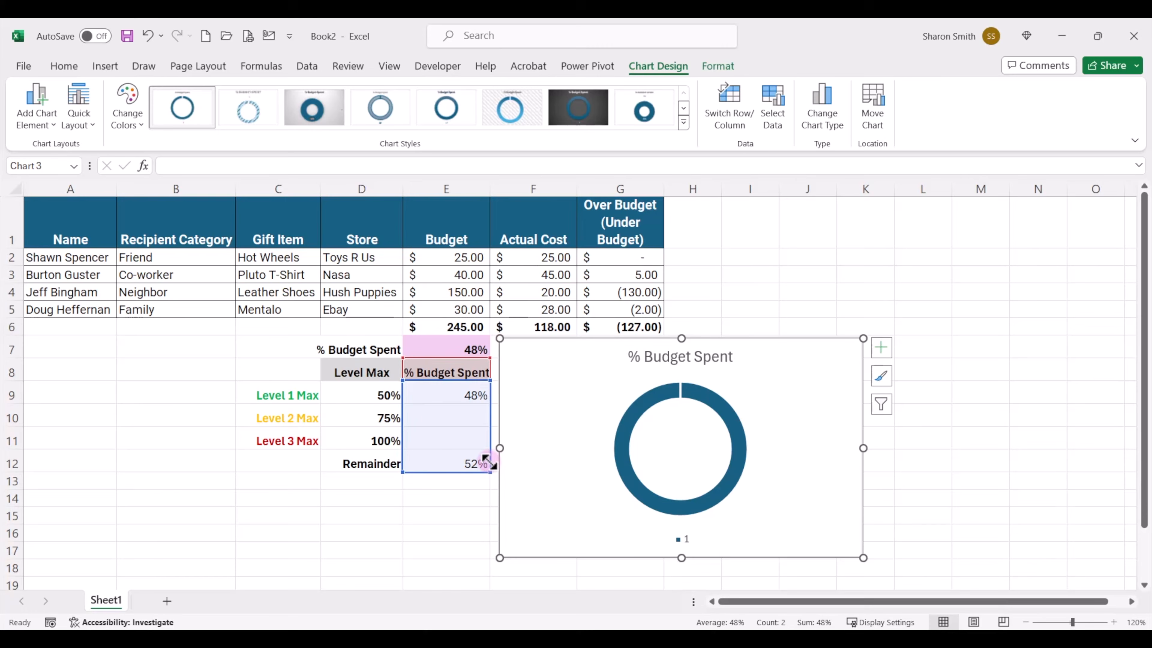
pyautogui.moveTo(487, 463); pyautogui.dragTo(488, 462)
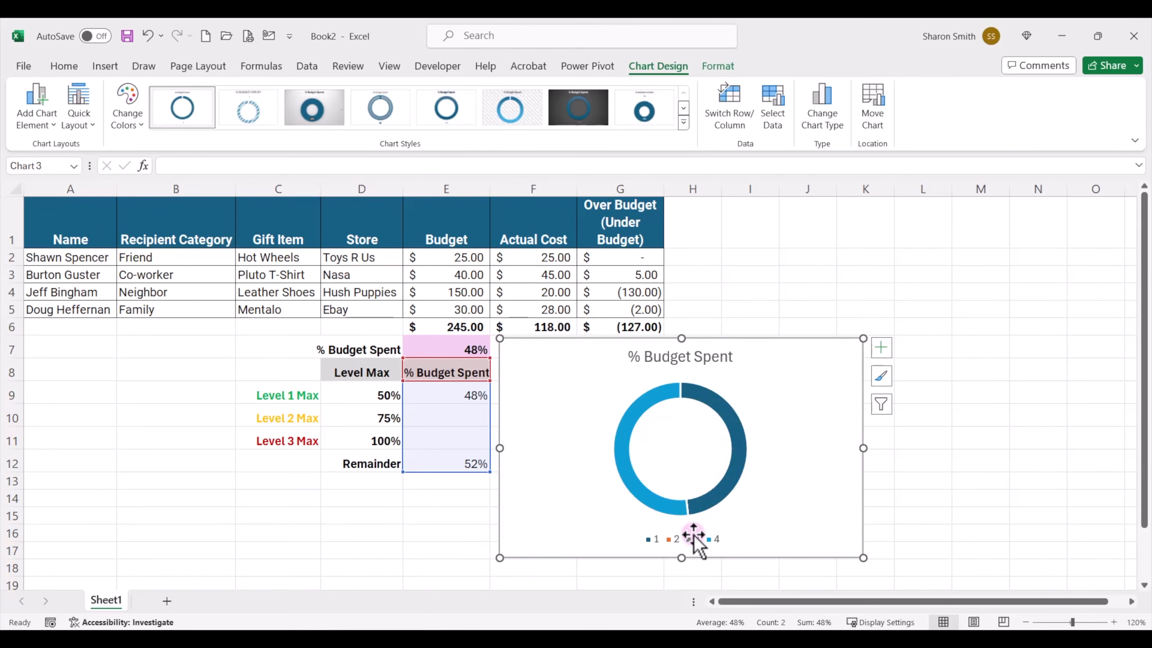
pyautogui.click(706, 536)
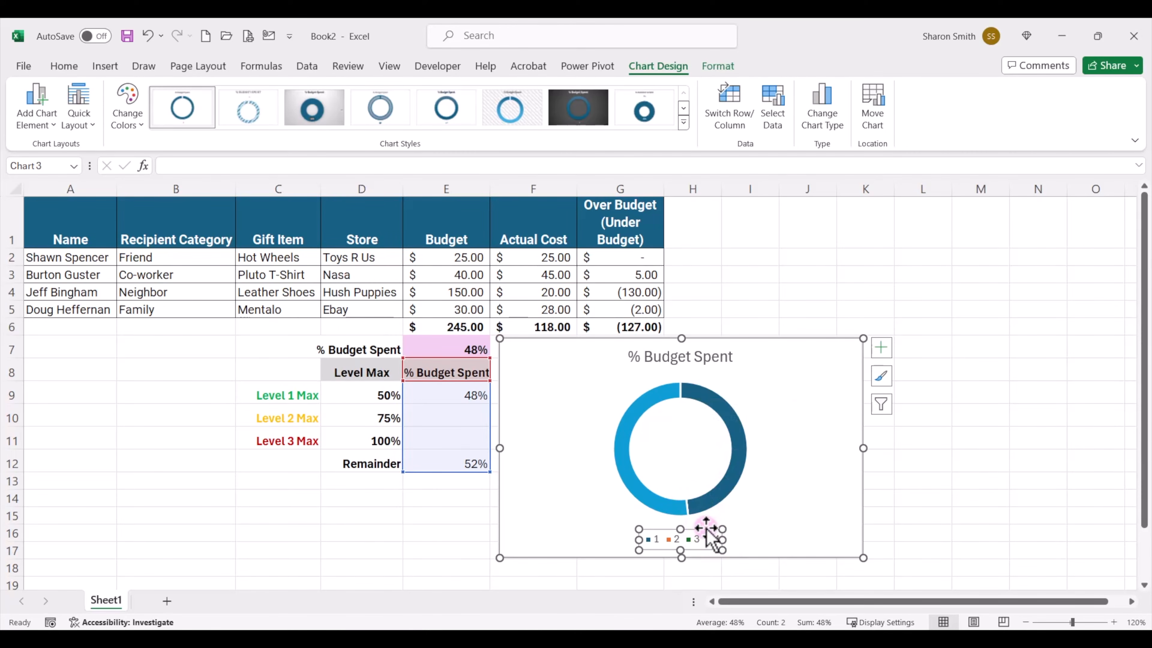
pyautogui.press('Delete')
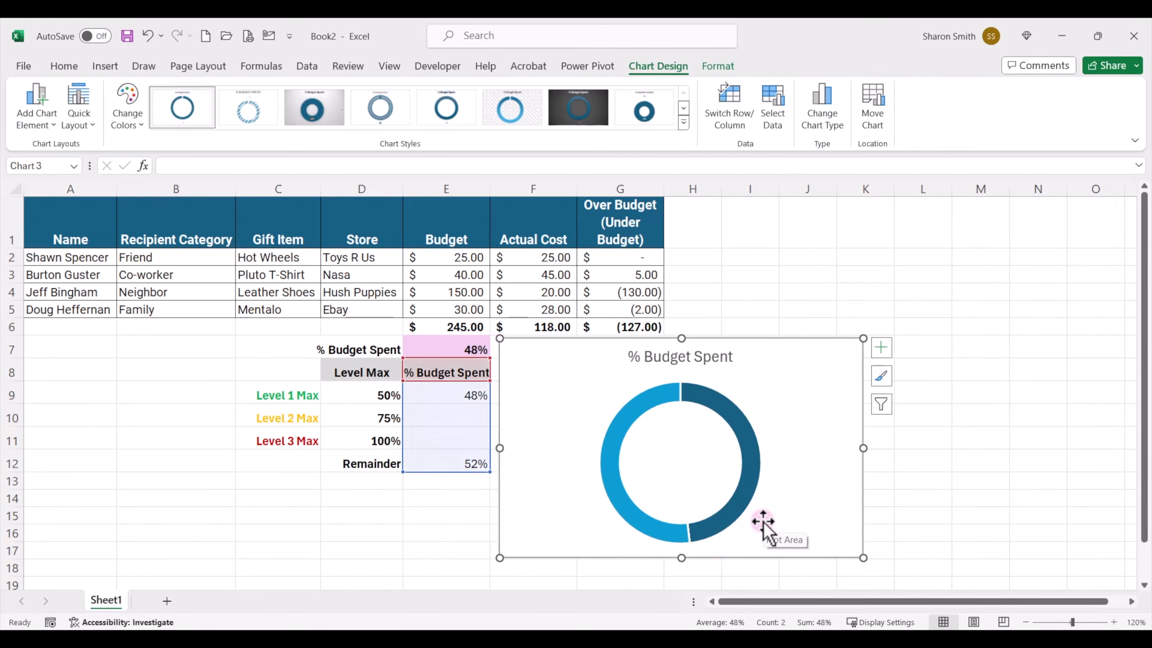
# Set the doughnut hole size of the % Budget Spent series to 65%
pyautogui.doubleClick(752, 472)
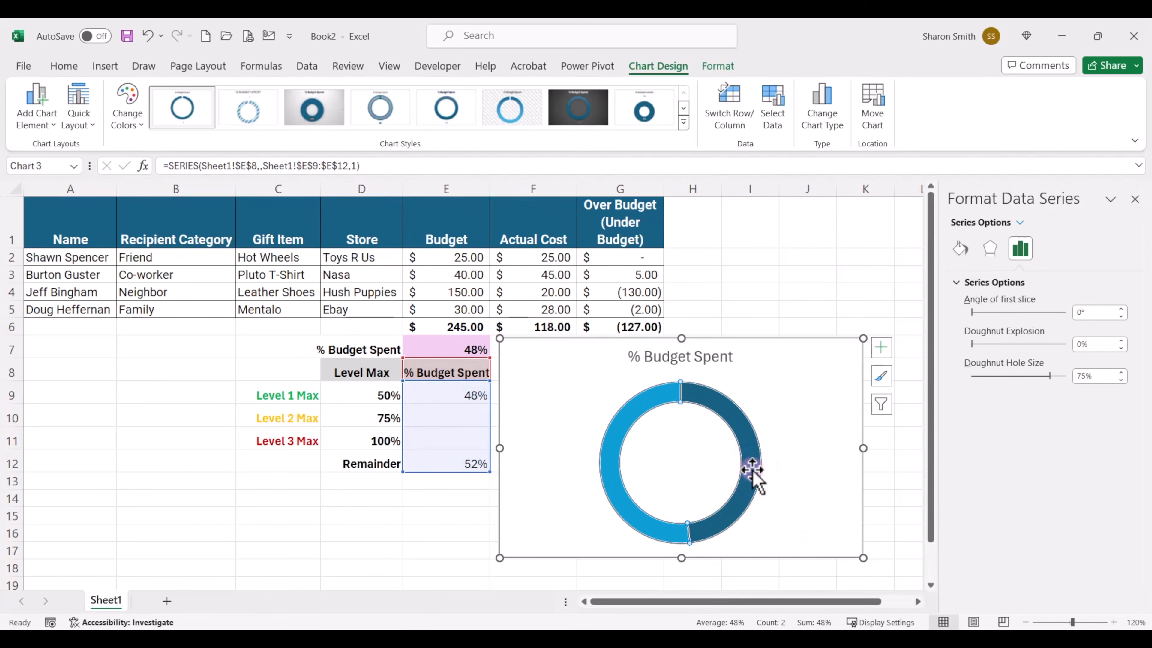
pyautogui.click(1053, 376)
pyautogui.moveTo(1048, 375); pyautogui.dragTo(1042, 375)
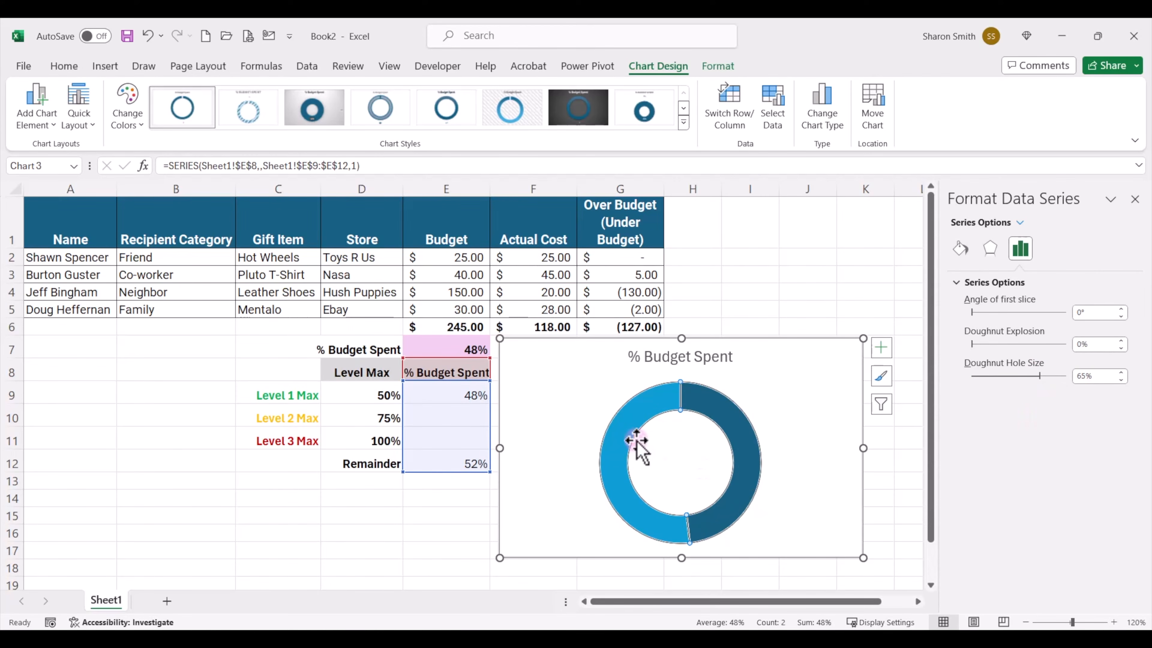
# Fill the Remainder slice of the doughnut with light gray and the Level 1 slice with standard green
pyautogui.click(626, 430)
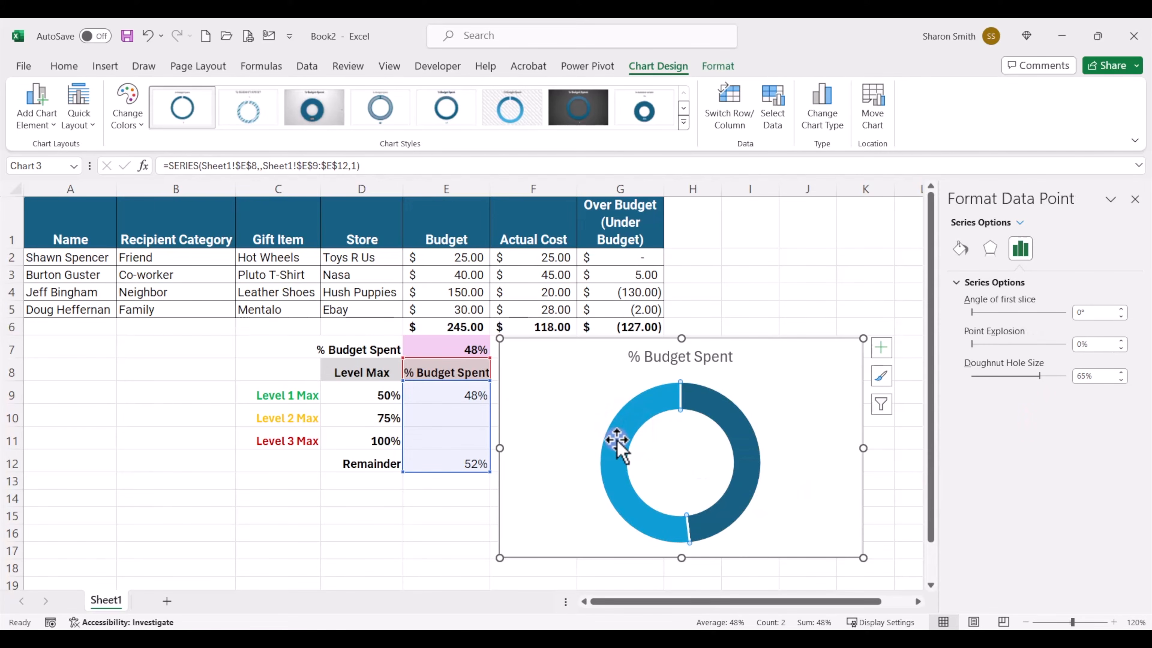
pyautogui.click(720, 69)
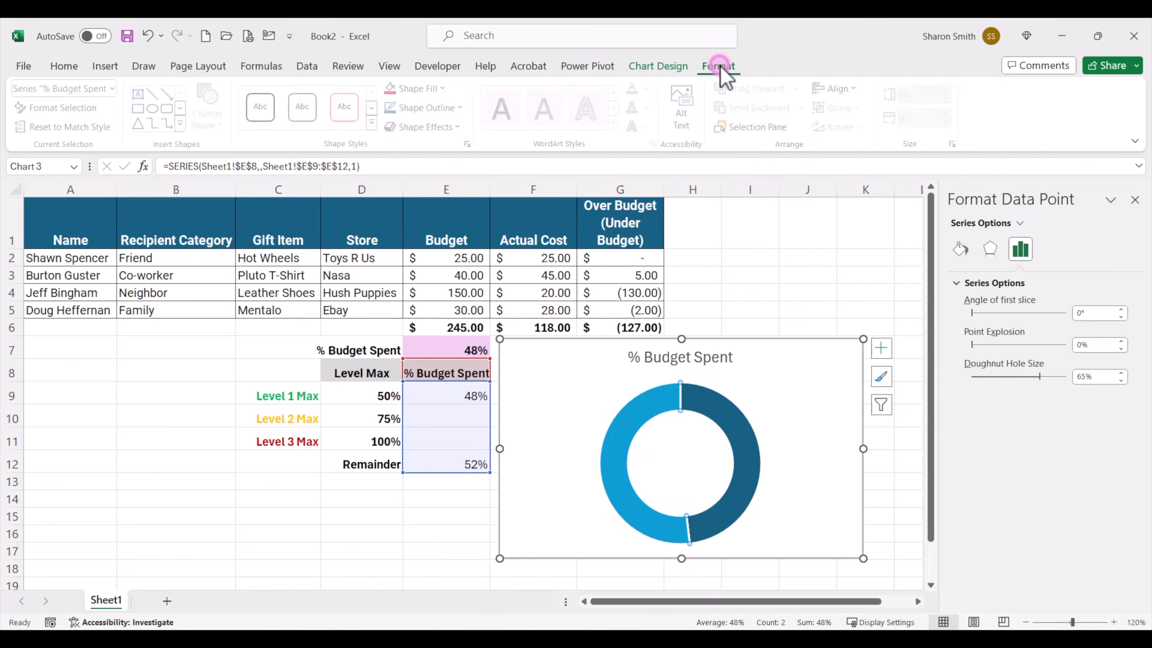
pyautogui.click(445, 87)
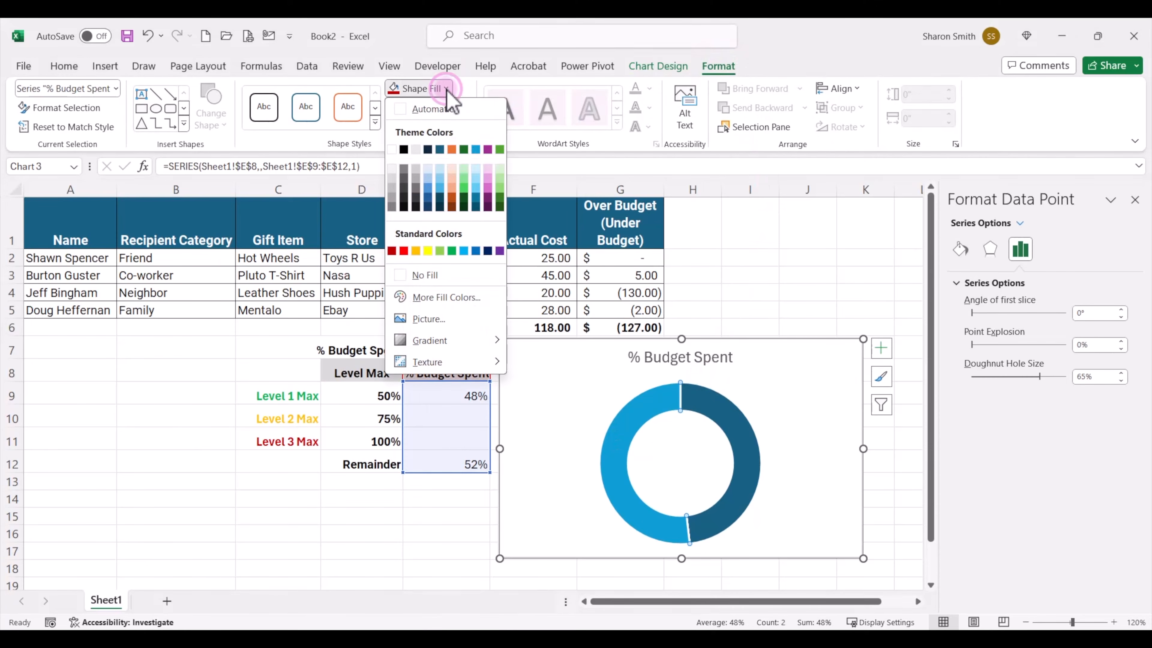
pyautogui.click(392, 180)
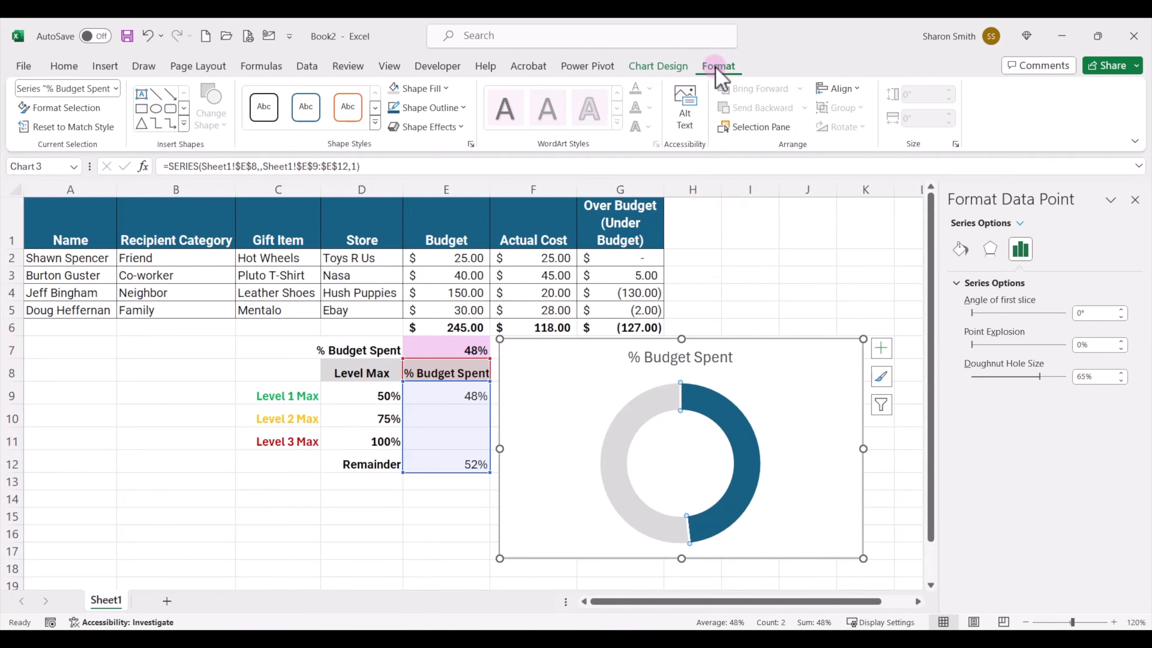
pyautogui.click(440, 87)
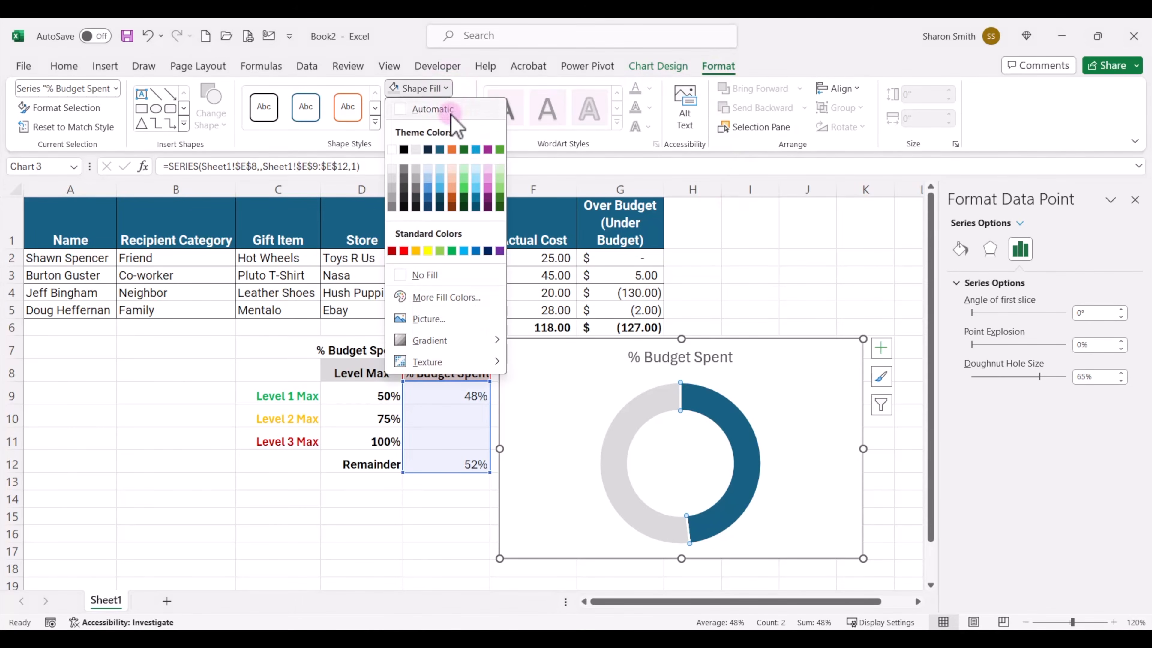
pyautogui.click(453, 250)
# Set the actual cost in F4 to 50 and fill the Level 2 slice with the standard golden orange
pyautogui.click(534, 293)
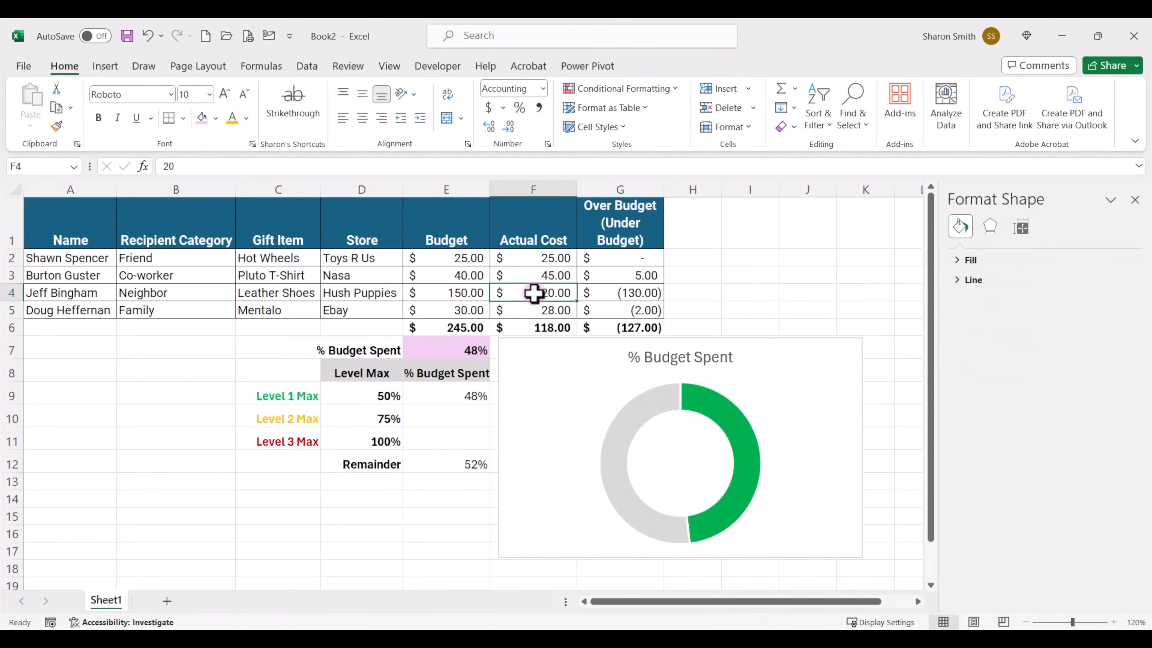
pyautogui.write('50')
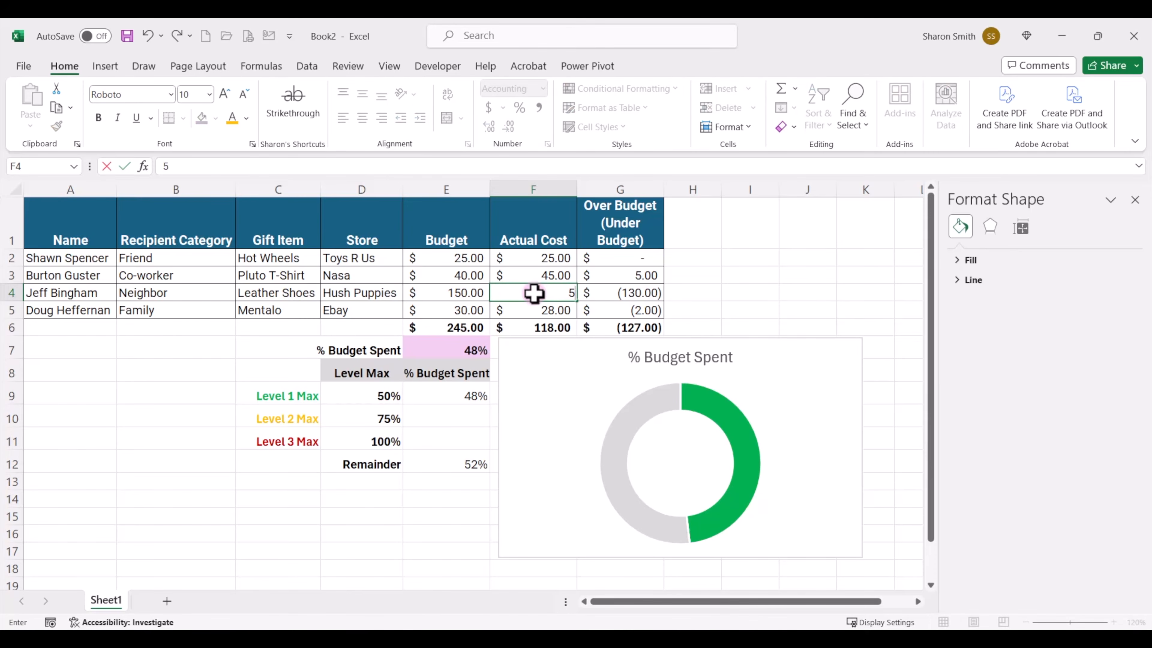
pyautogui.press('Return')
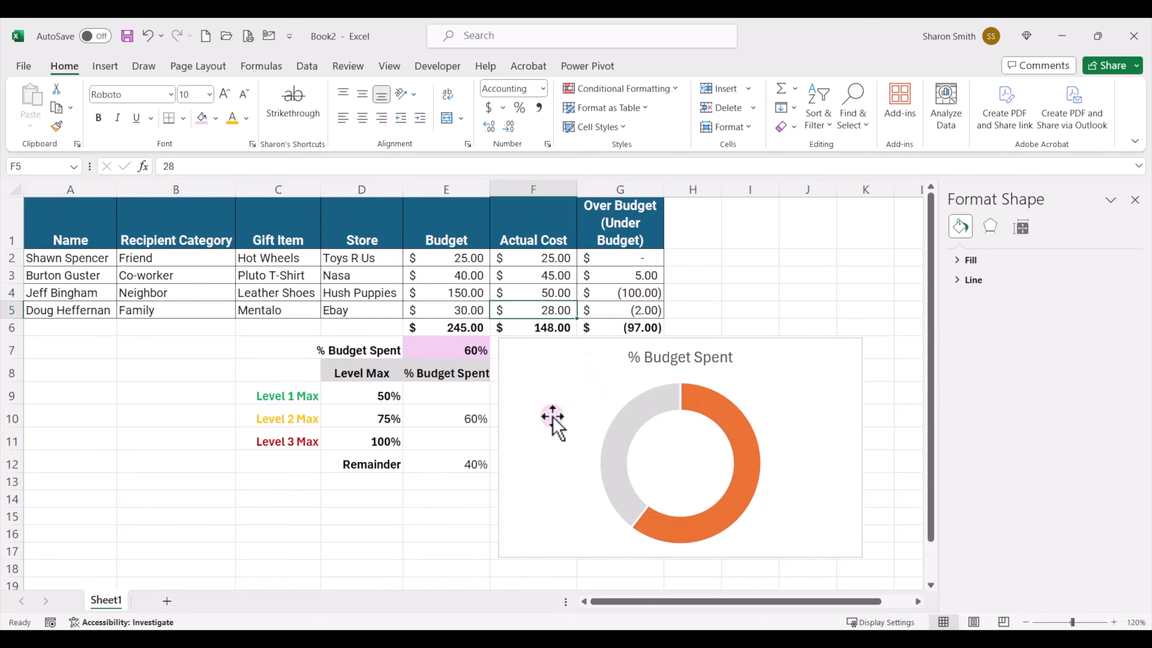
pyautogui.click(744, 453)
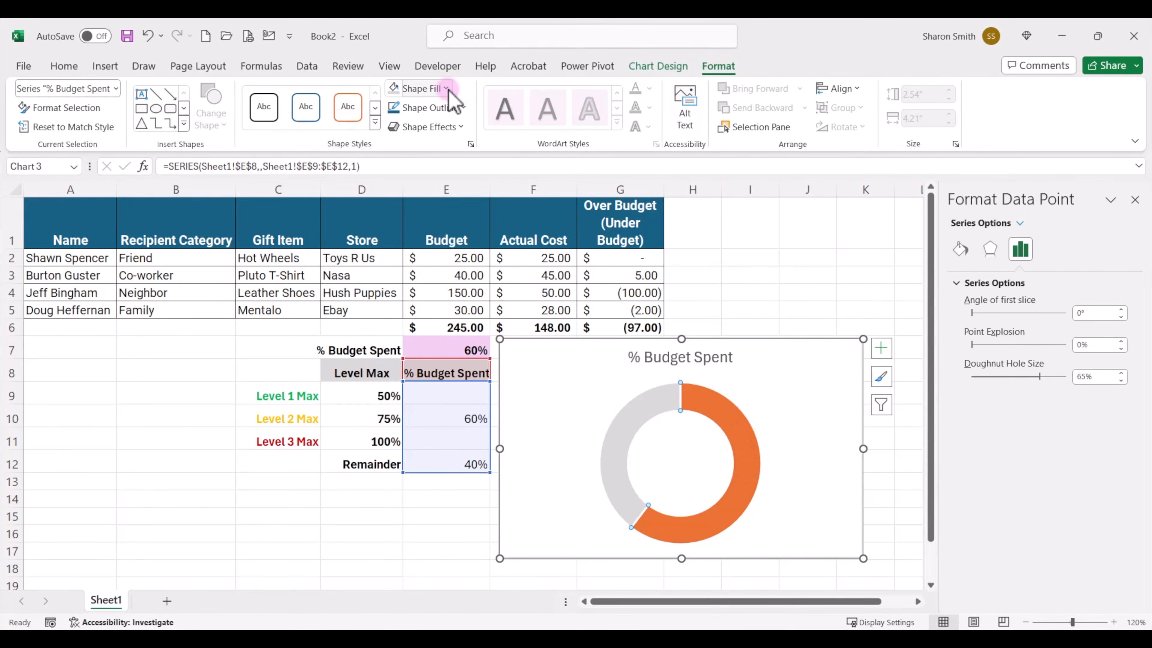
pyautogui.click(424, 88)
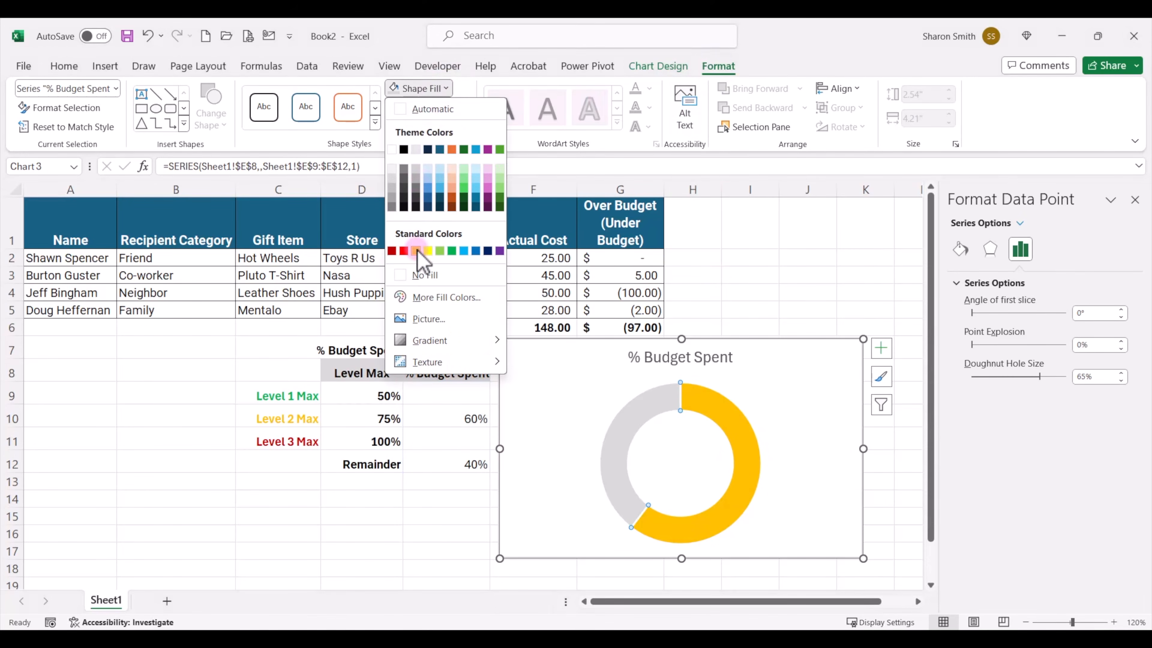
pyautogui.click(417, 251)
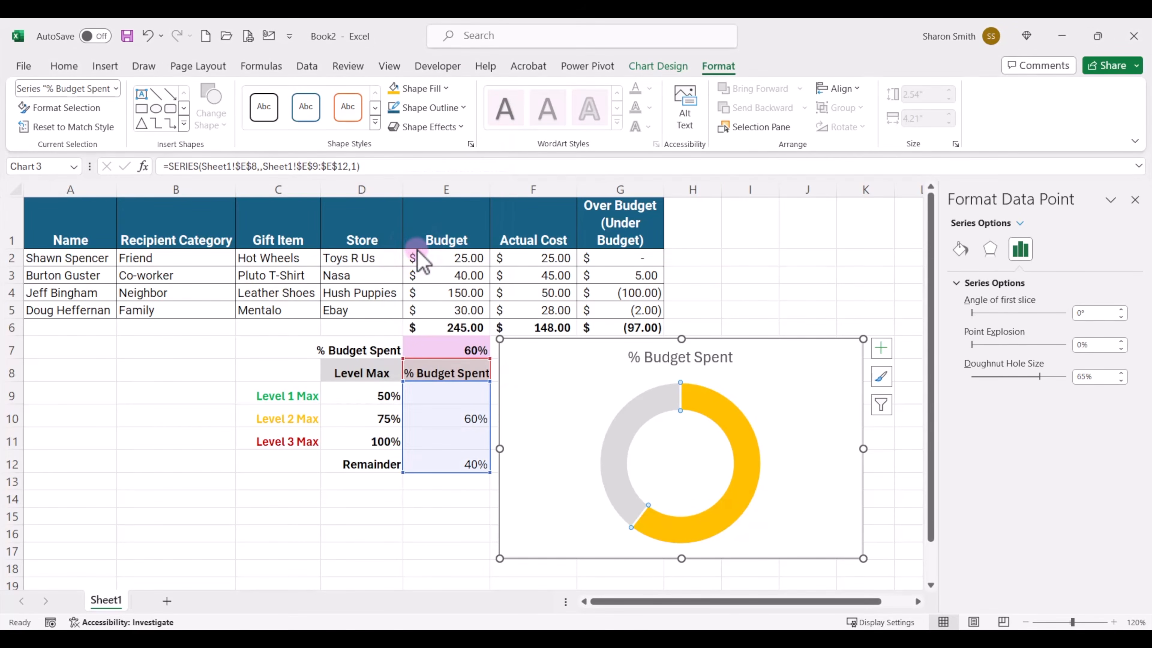
# Set the actual cost in F4 to 100 and fill the Level 3 slice with standard dark red
pyautogui.click(547, 297)
pyautogui.write('100')
pyautogui.press('Return')
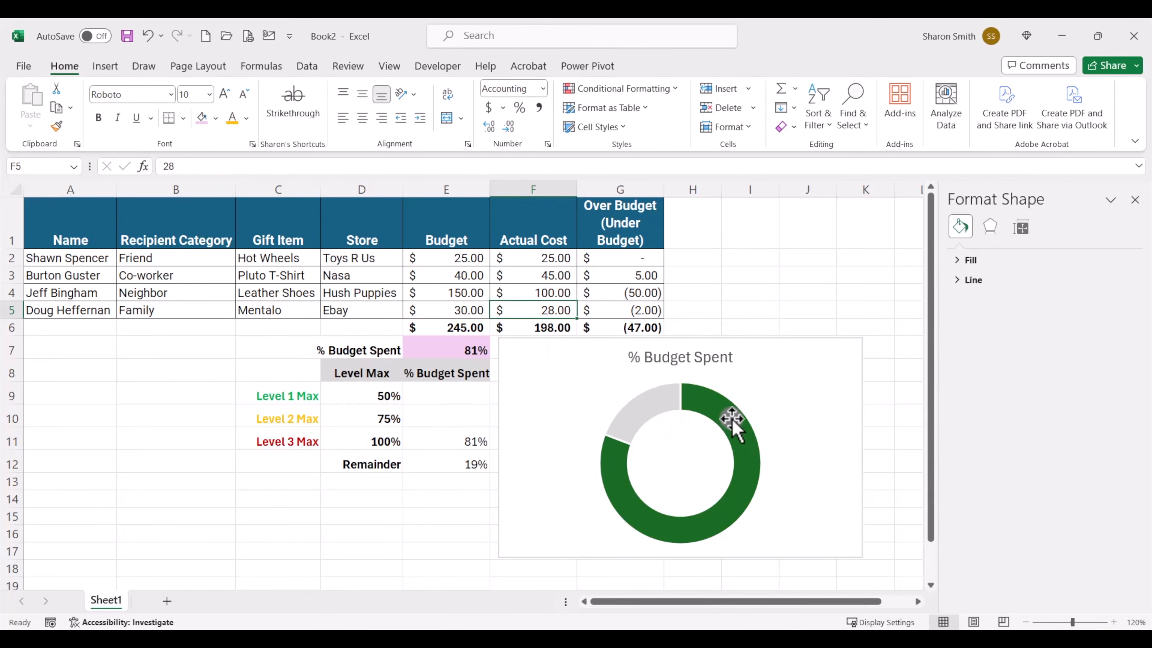
pyautogui.click(738, 428)
pyautogui.click(739, 427)
pyautogui.click(718, 67)
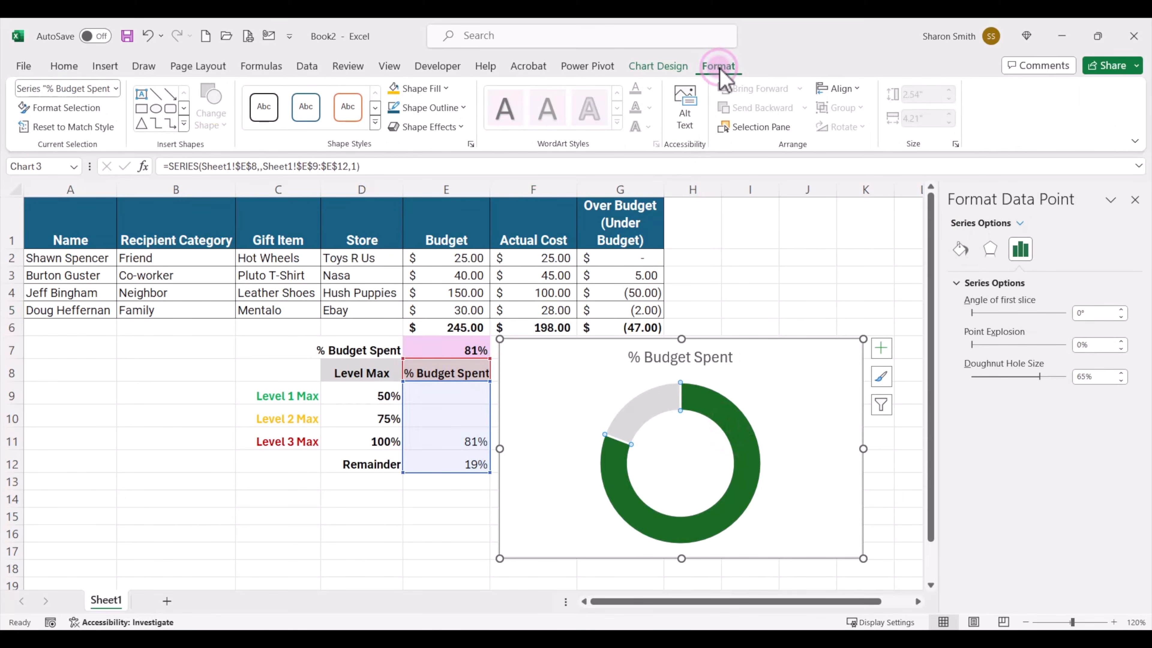
pyautogui.click(446, 88)
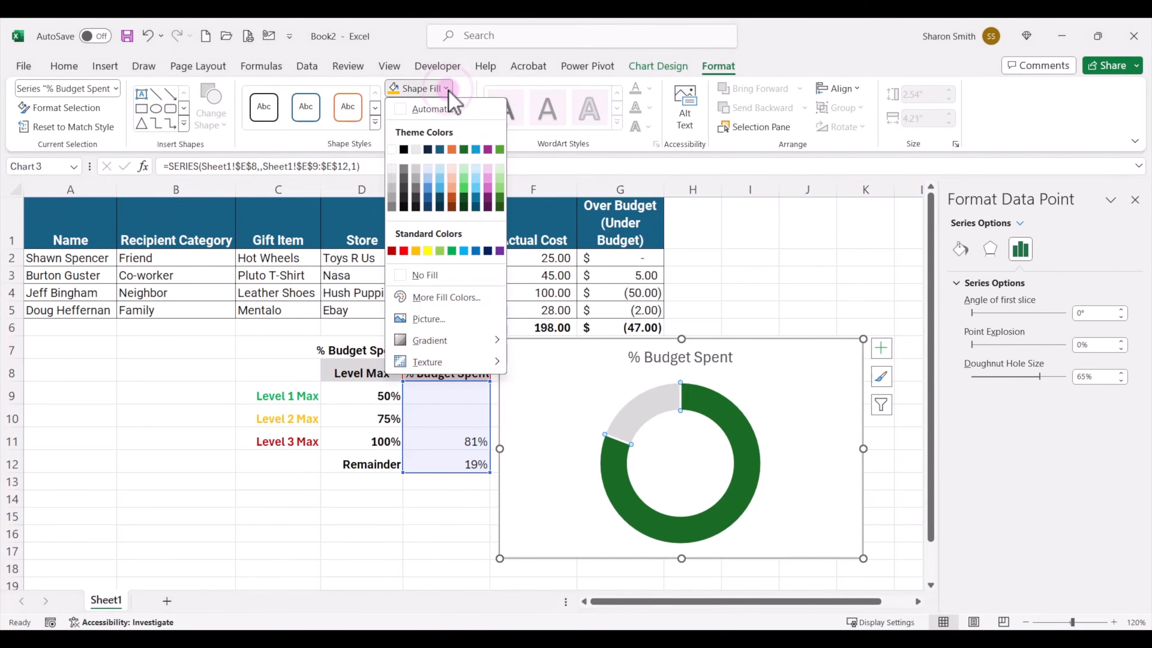
pyautogui.click(391, 251)
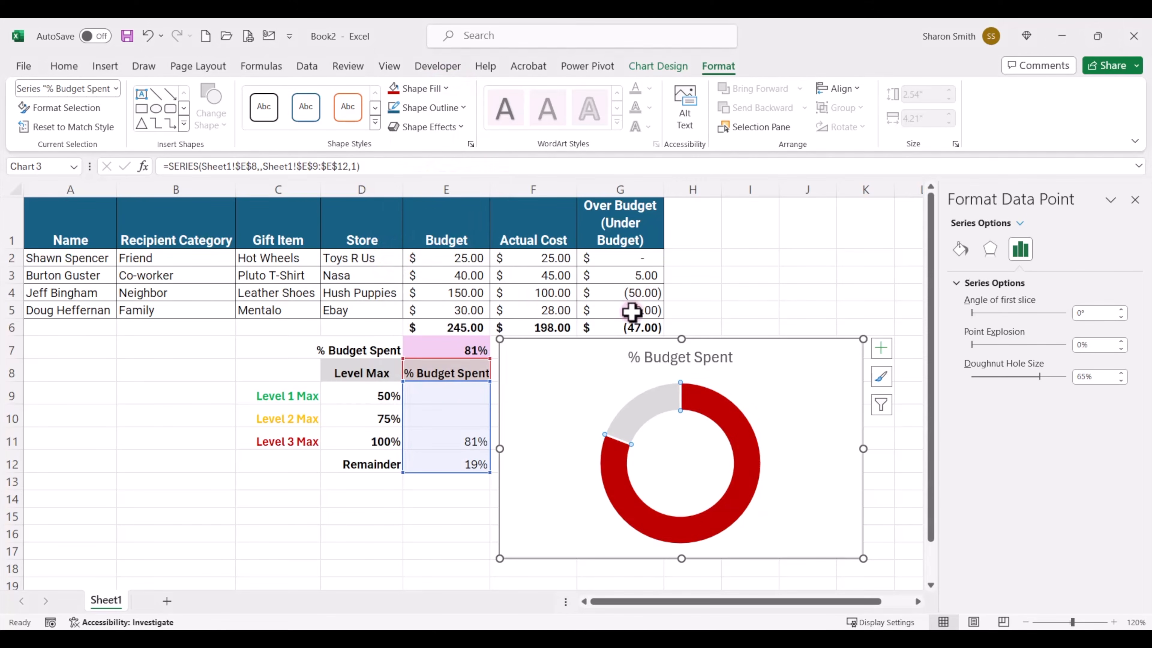
# Test the doughnut's color changes by setting the actual cost in F4 to 20, 50 and 100 in turn
pyautogui.click(547, 294)
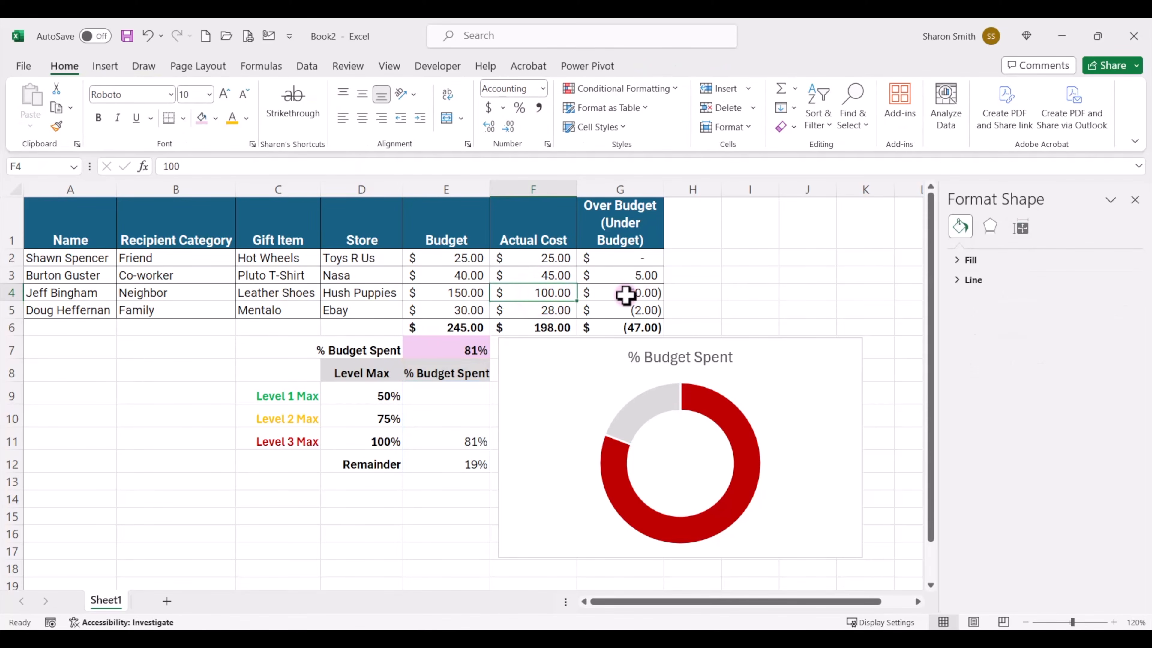
pyautogui.write('20')
pyautogui.press('Return')
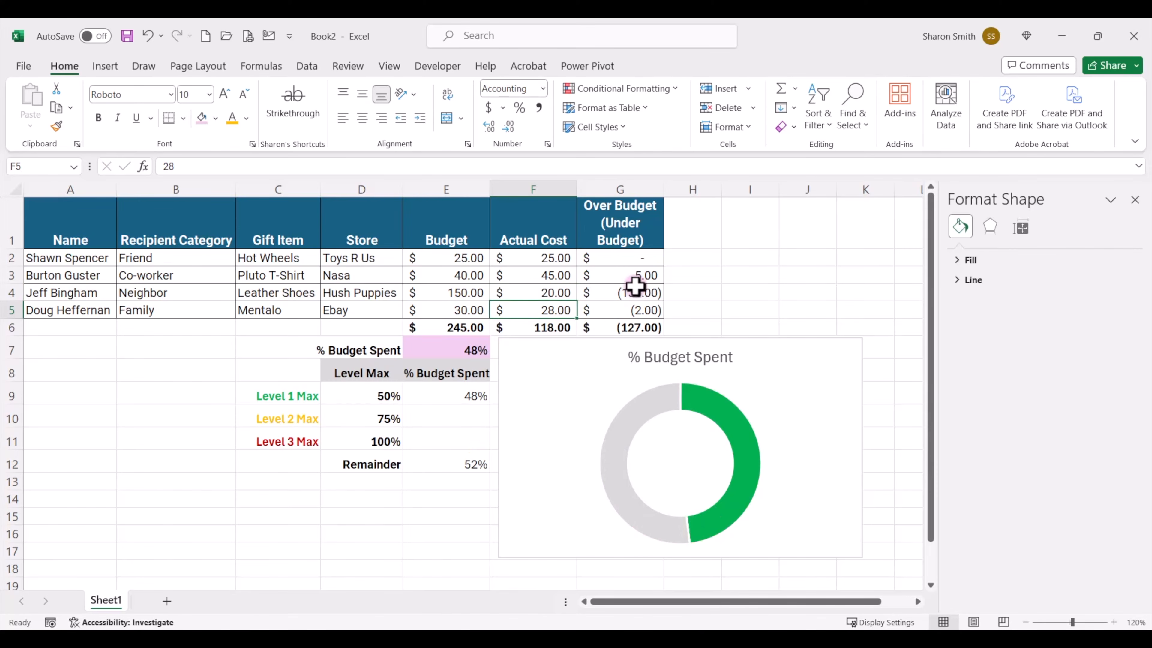
pyautogui.click(536, 294)
pyautogui.write('50')
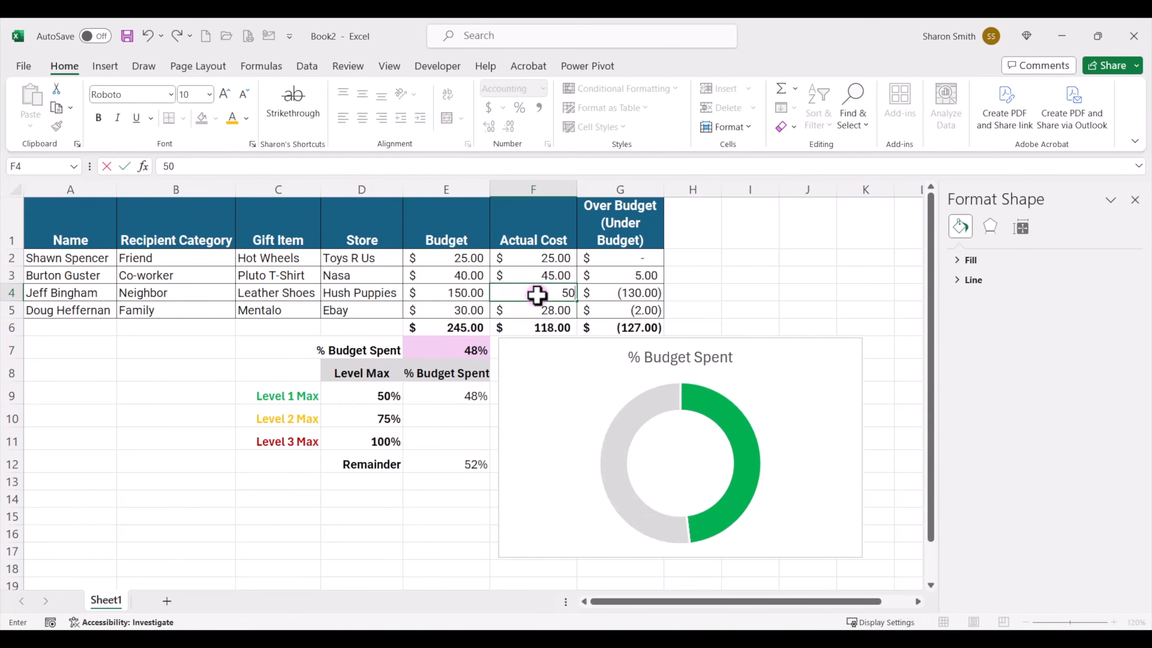
pyautogui.press('Return')
pyautogui.click(560, 293)
pyautogui.write('100')
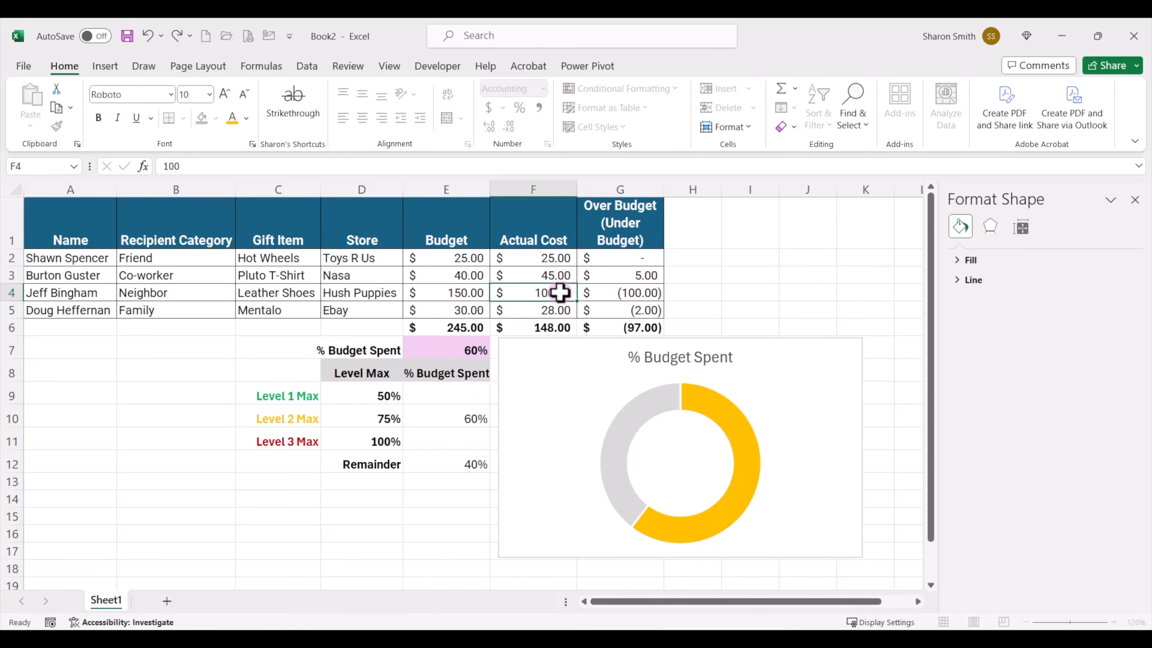
pyautogui.press('Return')
# Set the actual cost in F4 to 20
pyautogui.click(547, 293)
pyautogui.write('20')
pyautogui.press('Return')
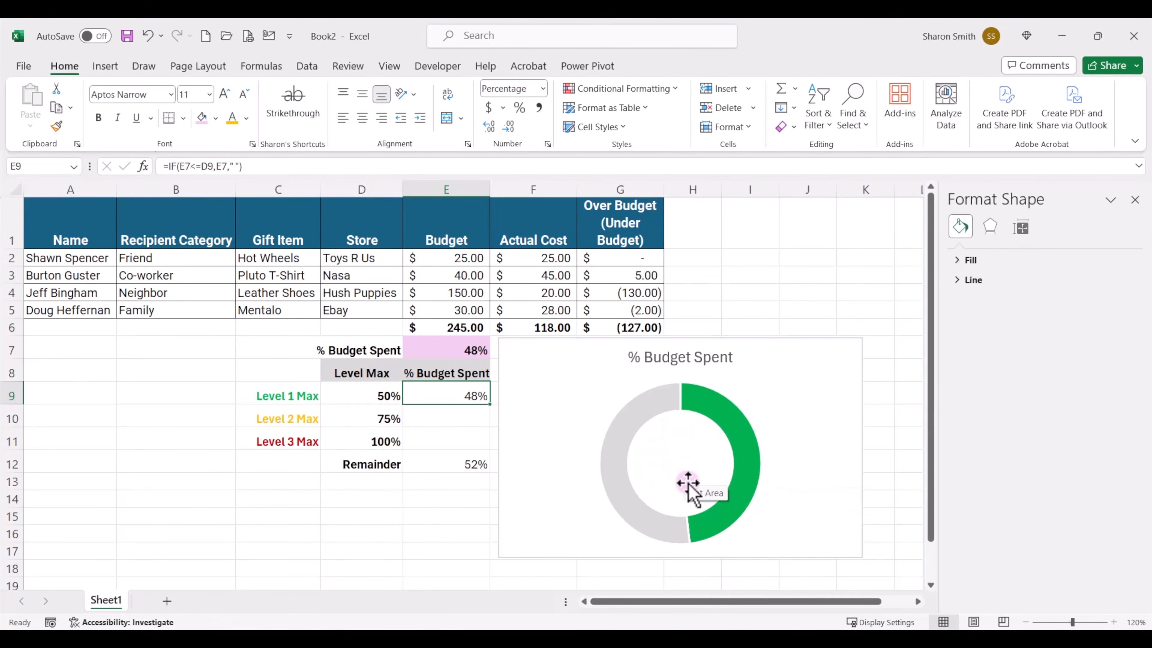
# Insert a text box inside the % Budget Spent chart, within the doughnut hole
pyautogui.click(794, 389)
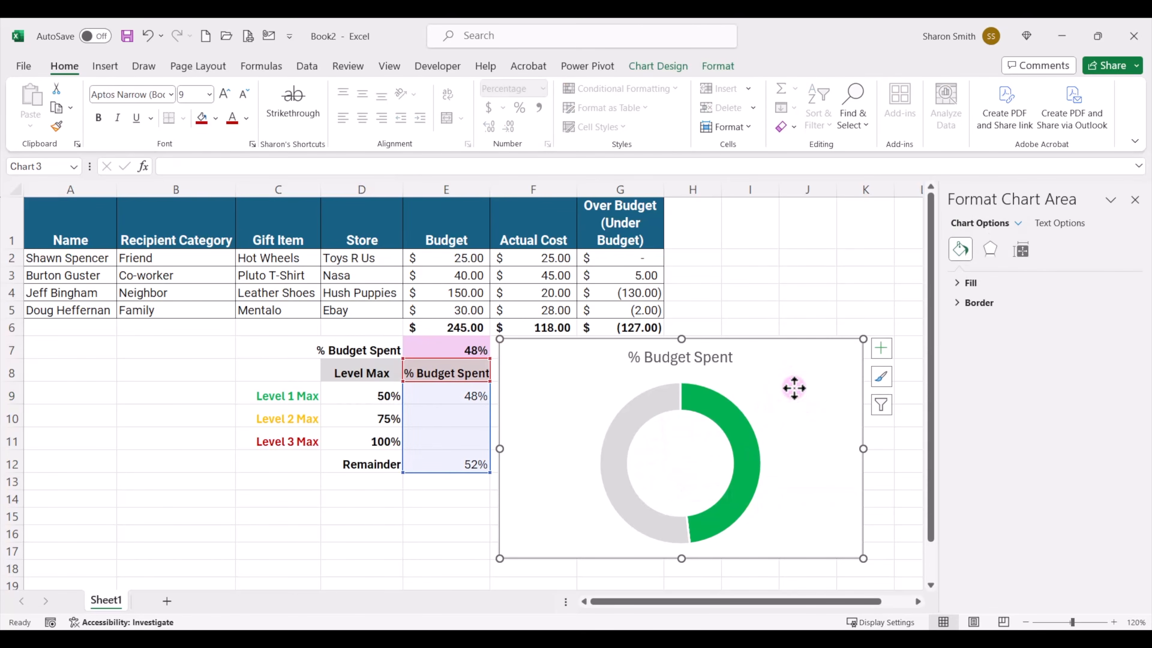
pyautogui.click(107, 67)
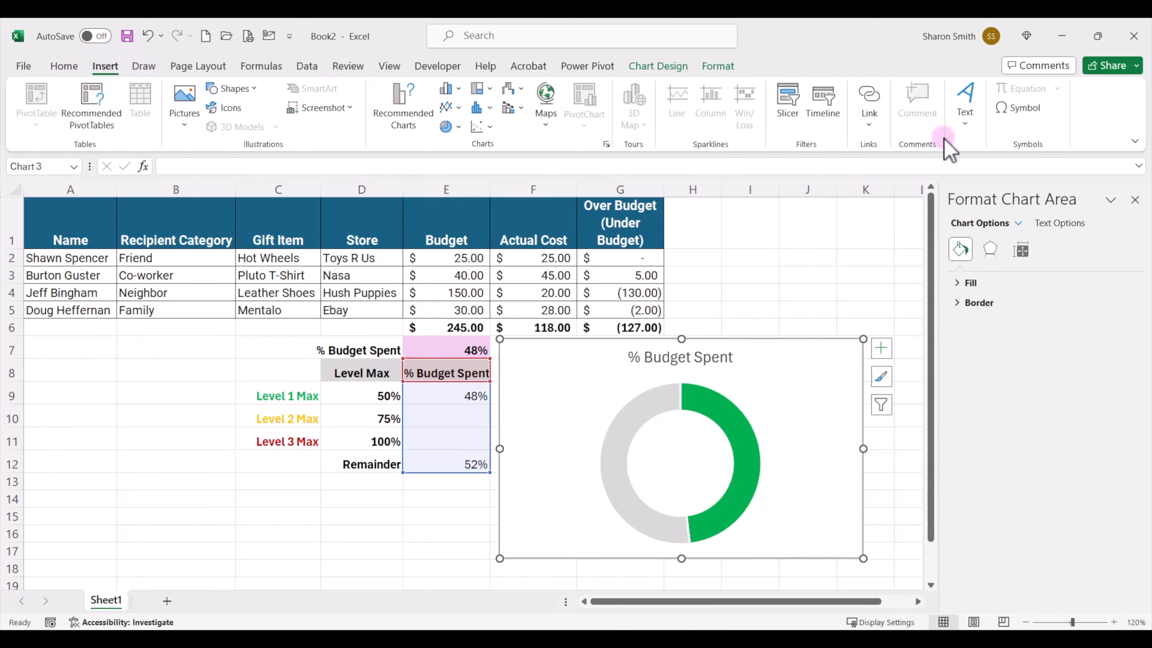
pyautogui.click(965, 113)
pyautogui.click(966, 172)
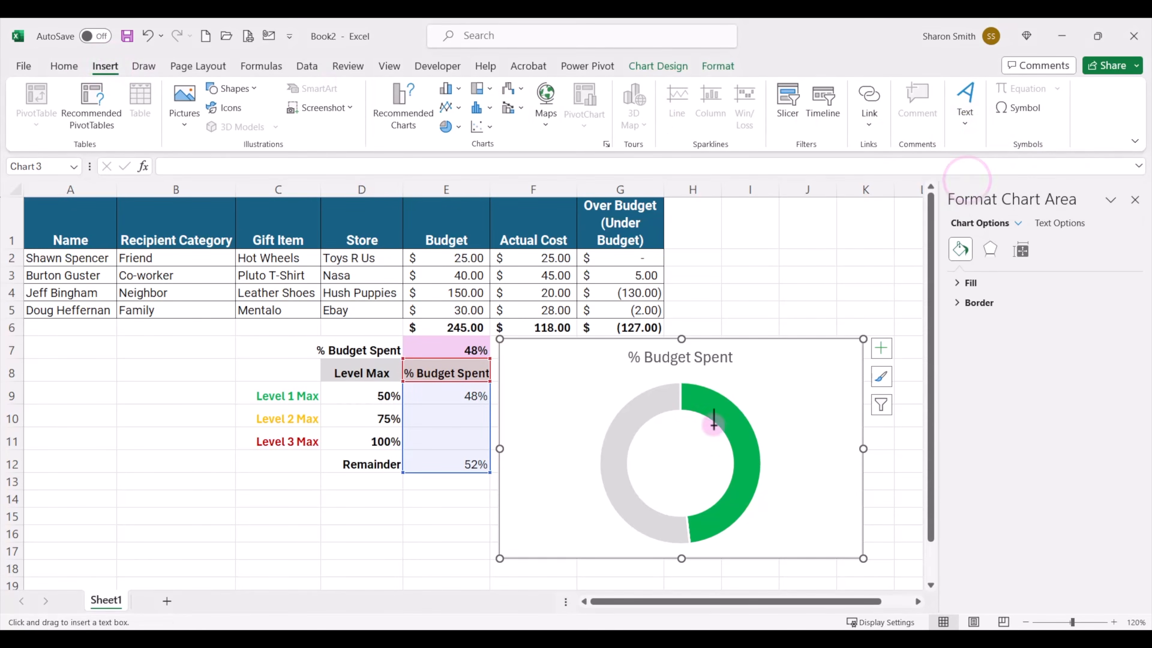
pyautogui.moveTo(635, 434); pyautogui.dragTo(723, 495)
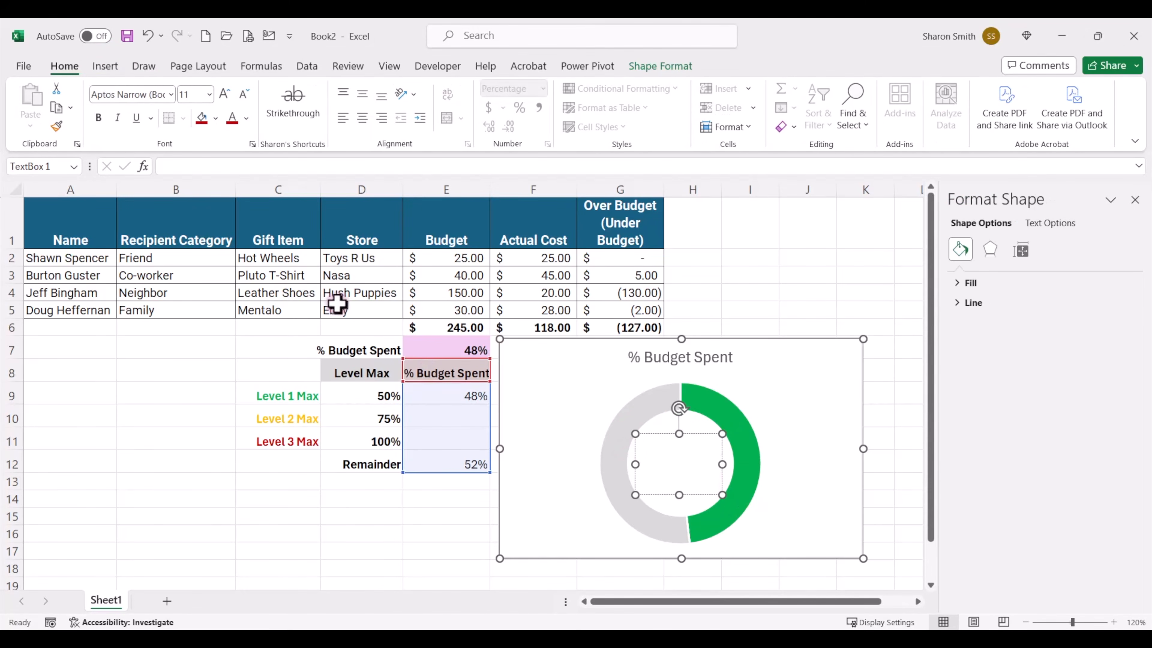
# Link the text box in the doughnut hole to the Level 1 percentage with =Sheet1!$E$9
pyautogui.click(214, 166)
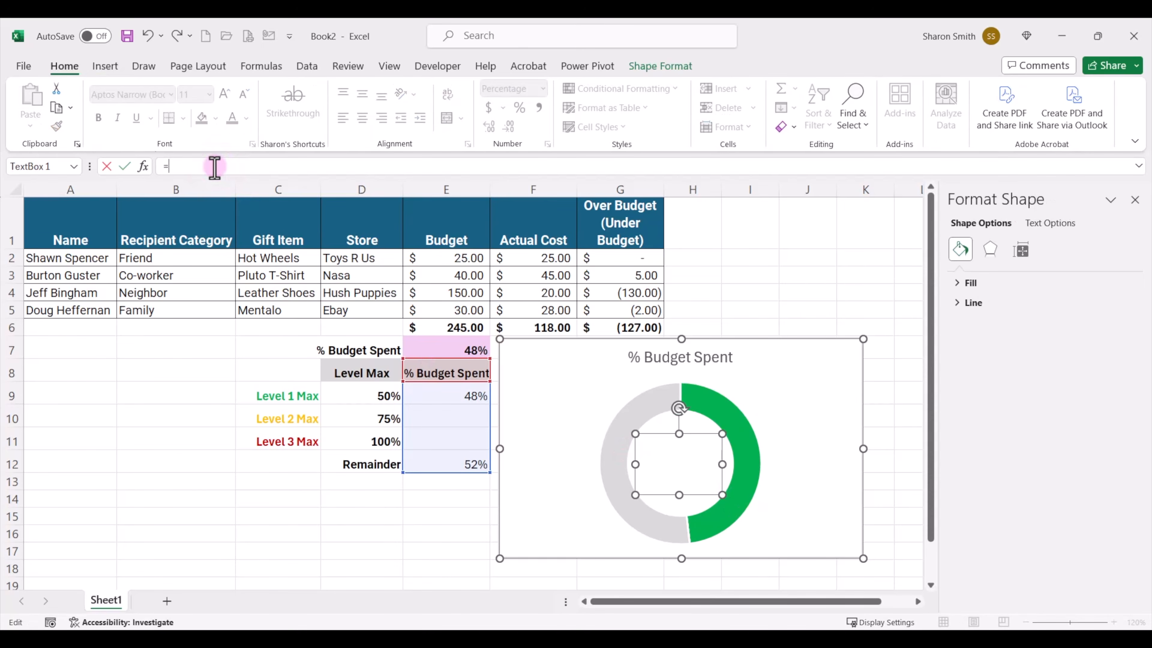
pyautogui.click(437, 394)
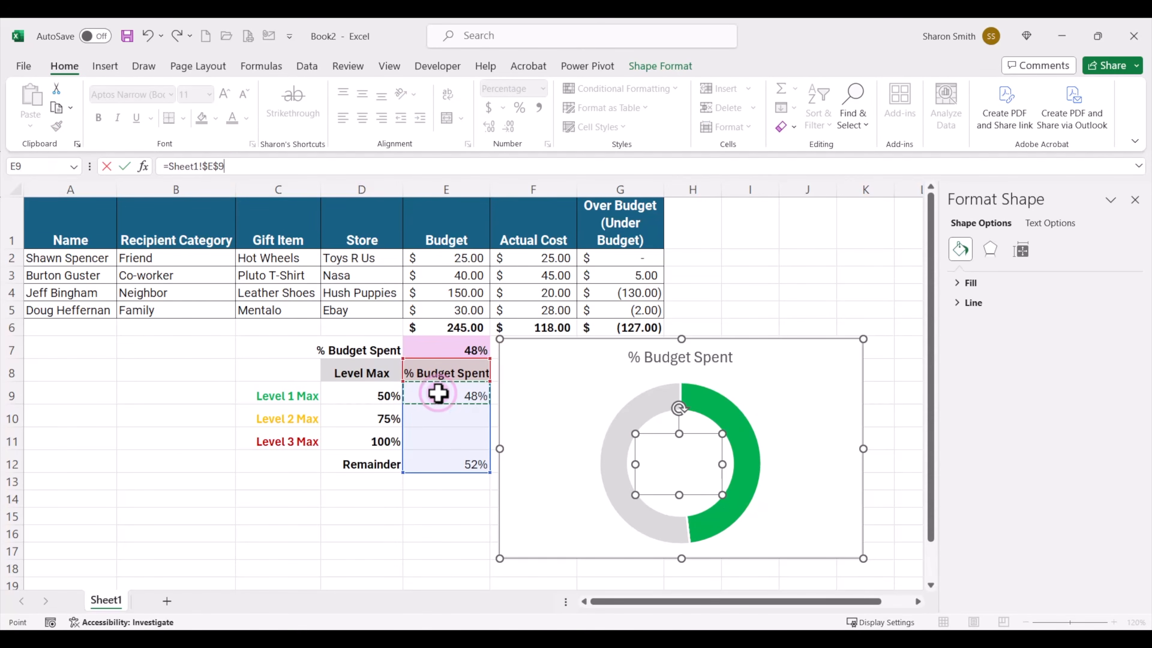
pyautogui.press('Return')
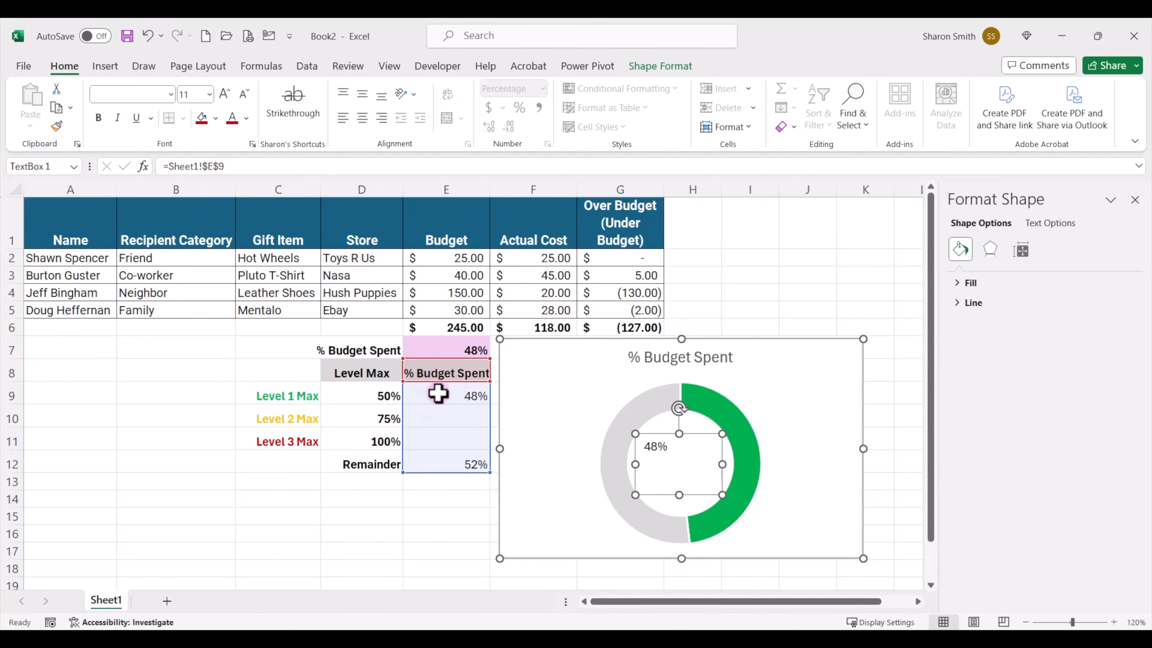
pyautogui.press('Return')
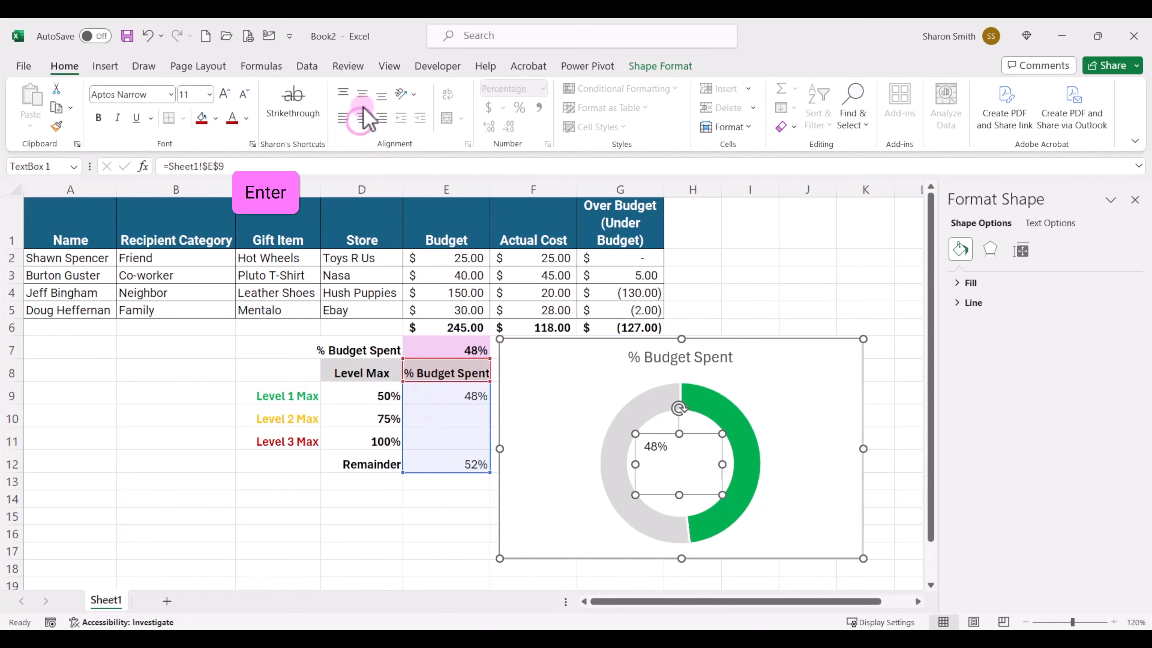
# Center the Level 1 percentage horizontally and vertically in its text box and enlarge it to 28 pt
pyautogui.click(361, 118)
pyautogui.click(226, 95)
pyautogui.click(226, 95)
pyautogui.click(226, 95)
pyautogui.click(225, 95)
pyautogui.click(225, 94)
pyautogui.click(225, 94)
pyautogui.click(226, 94)
pyautogui.click(225, 95)
# Make the Level 1 percentage text bold and standard green
pyautogui.click(246, 118)
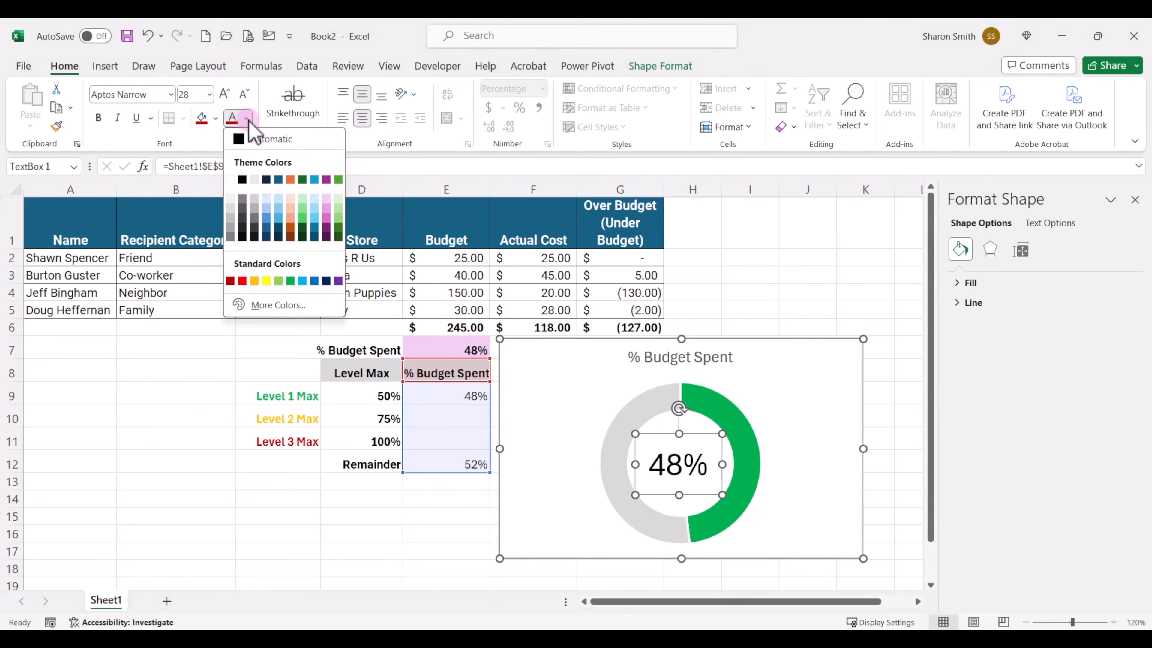
pyautogui.click(290, 281)
pyautogui.click(99, 119)
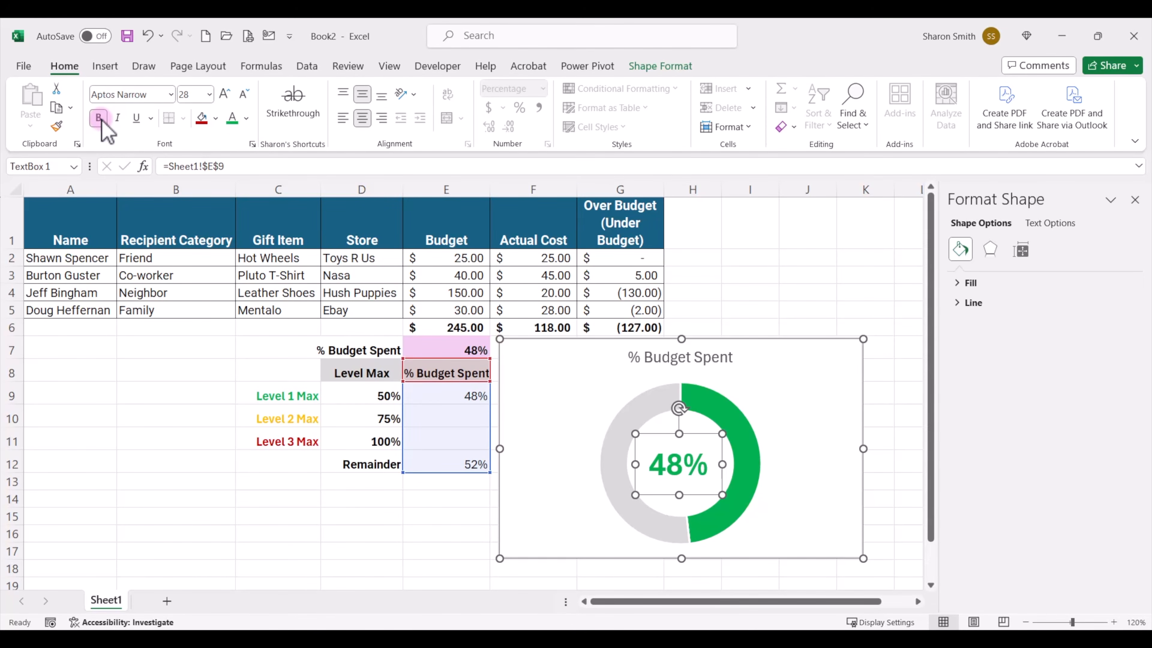
# Duplicate the Level 1 text box and link the copy to the Level 2 percentage with =Sheet1!$E$10
pyautogui.hotkey('ctrl', 'd')
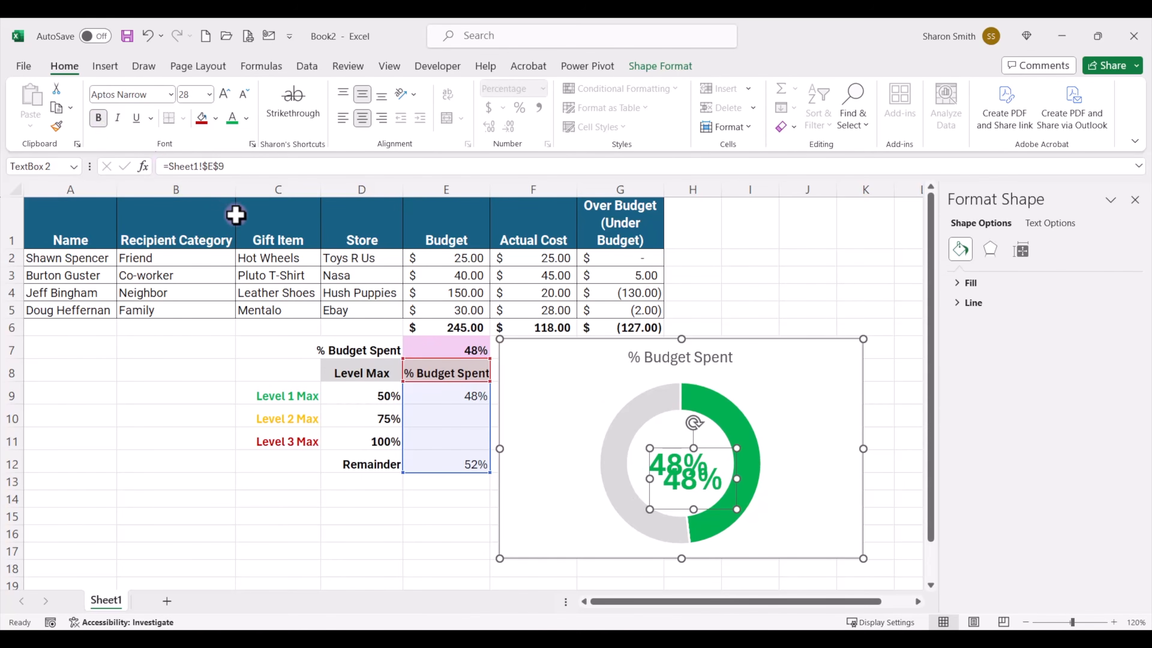
pyautogui.click(232, 167)
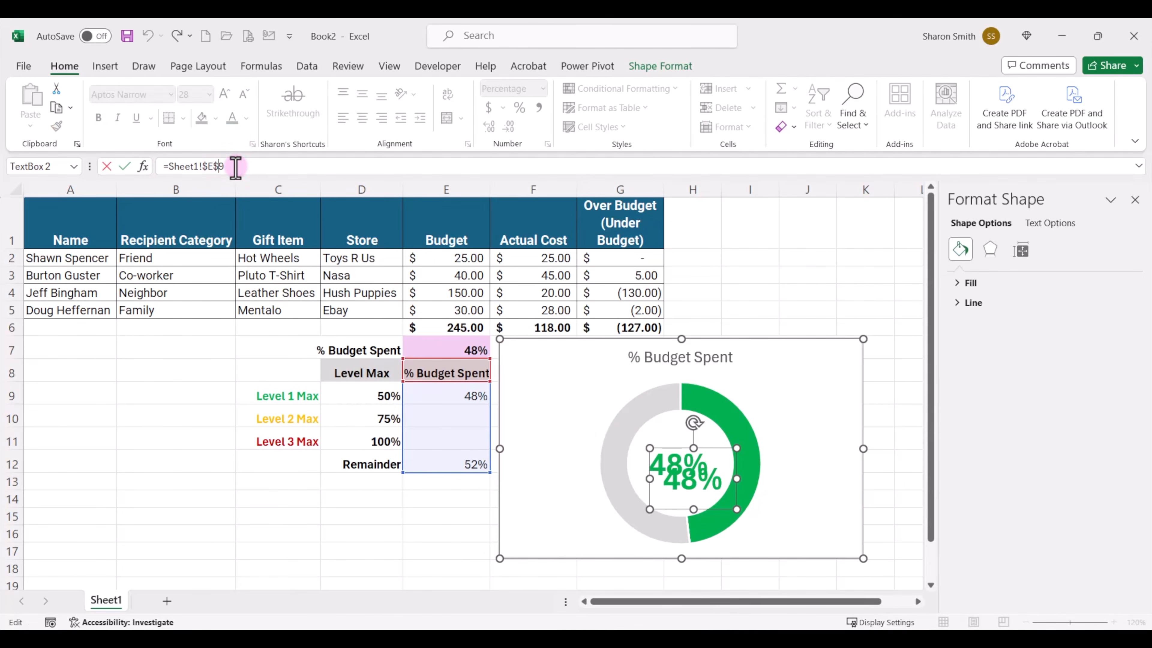
pyautogui.write('10')
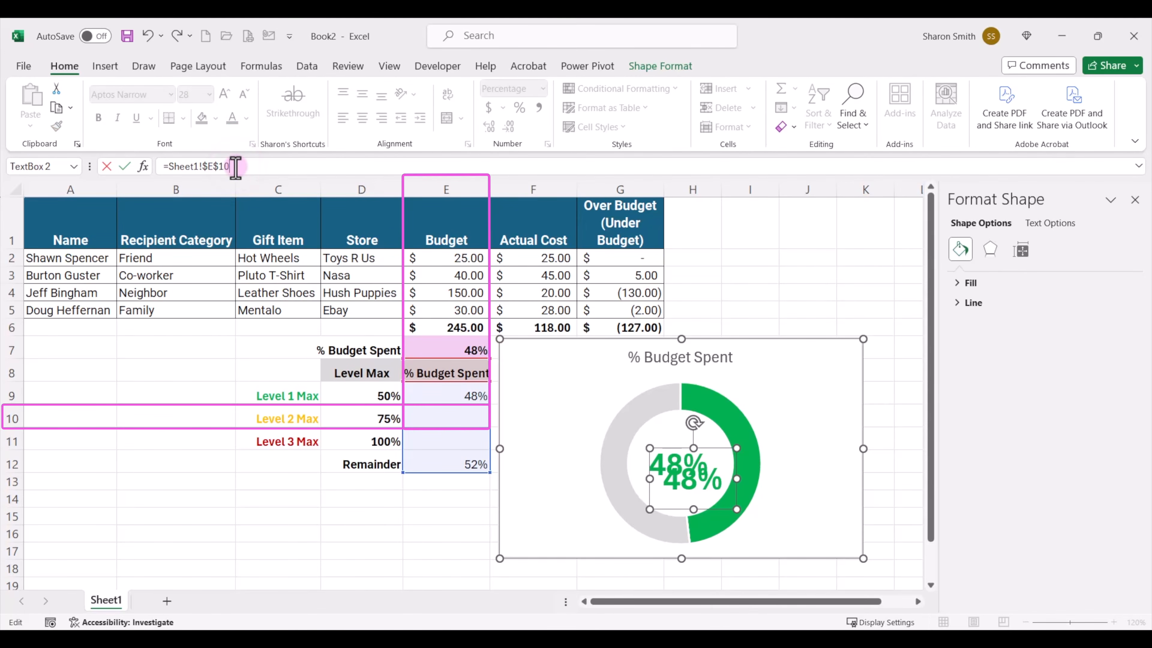
pyautogui.press('Return')
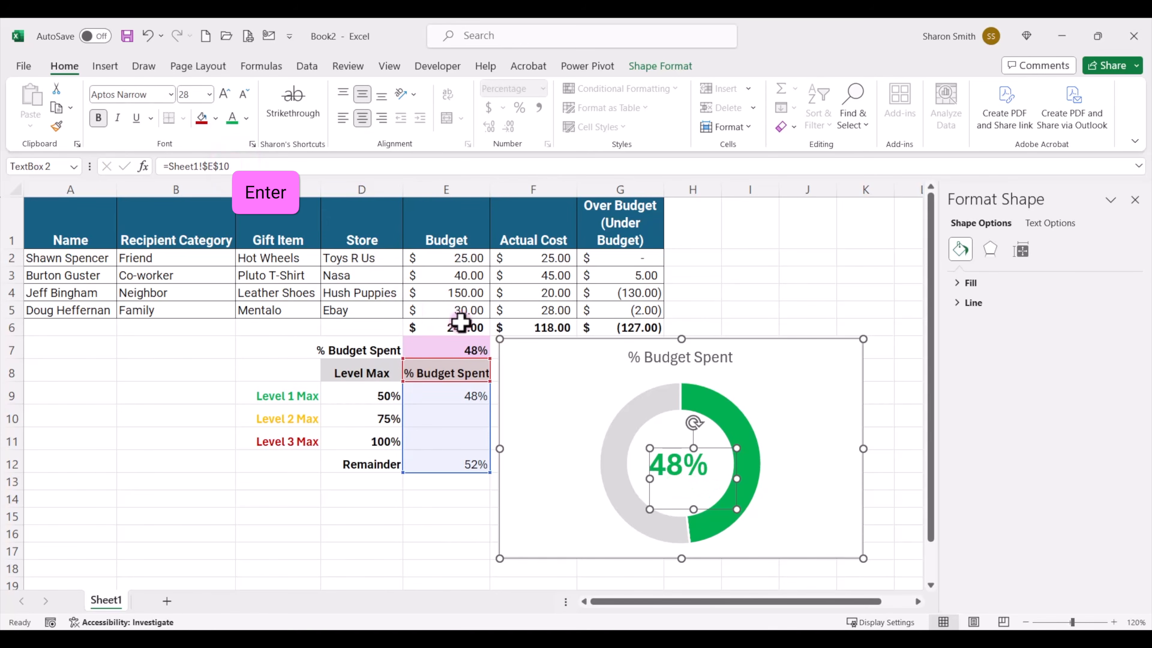
# Set the actual cost in F4 to 50 and move the Level 2 text box to the center of the doughnut hole
pyautogui.click(539, 292)
pyautogui.write('5')
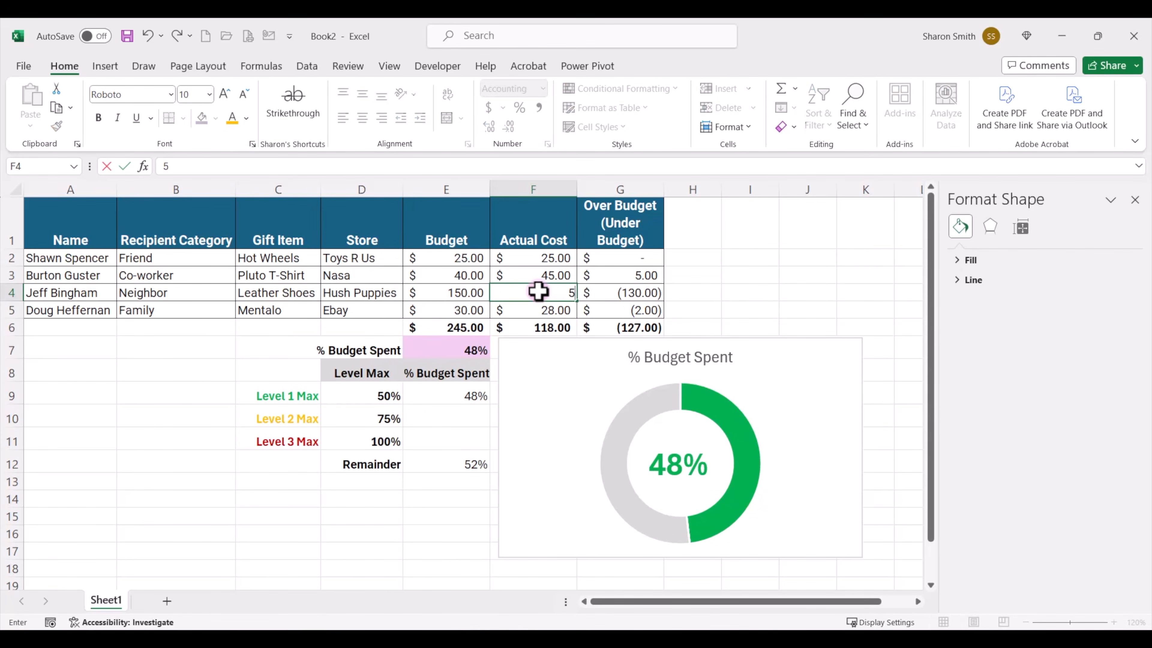
pyautogui.write('0')
pyautogui.press('Return')
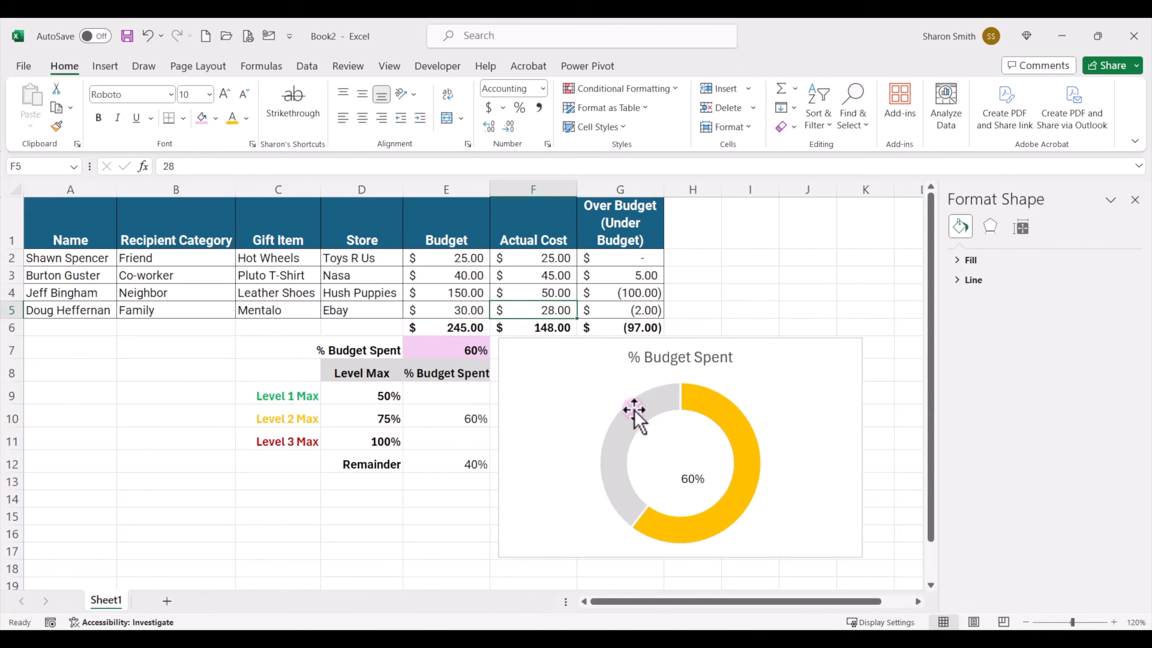
pyautogui.moveTo(687, 480); pyautogui.dragTo(664, 434)
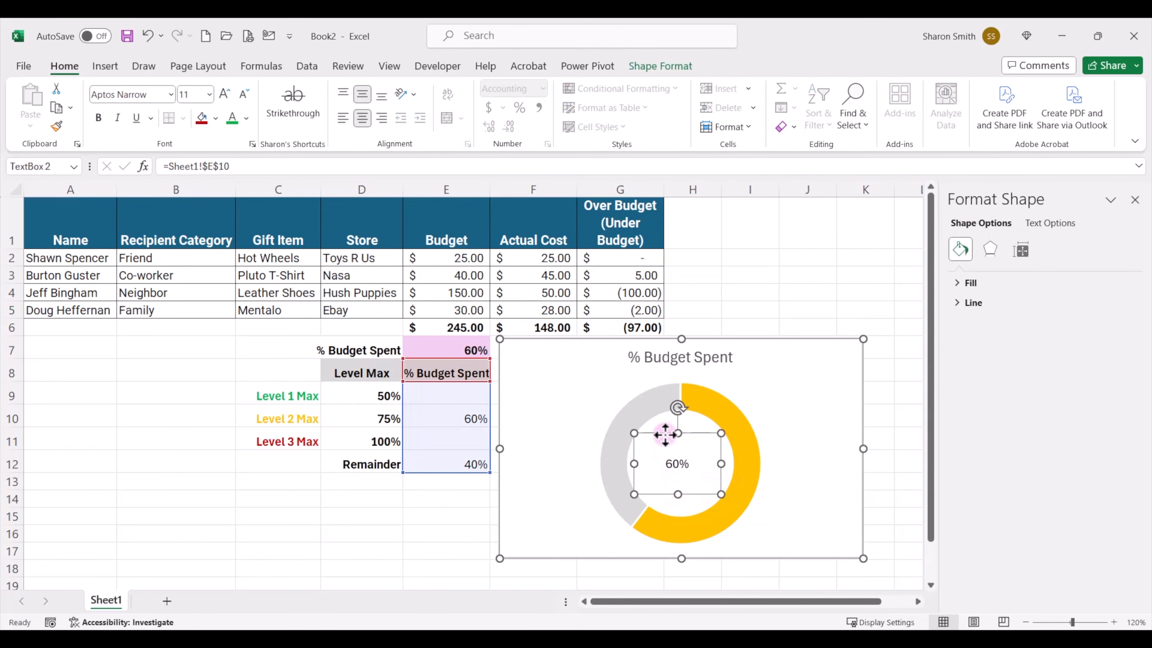
# Format the Level 2 percentage as bold 28 pt text in standard golden orange
pyautogui.click(225, 95)
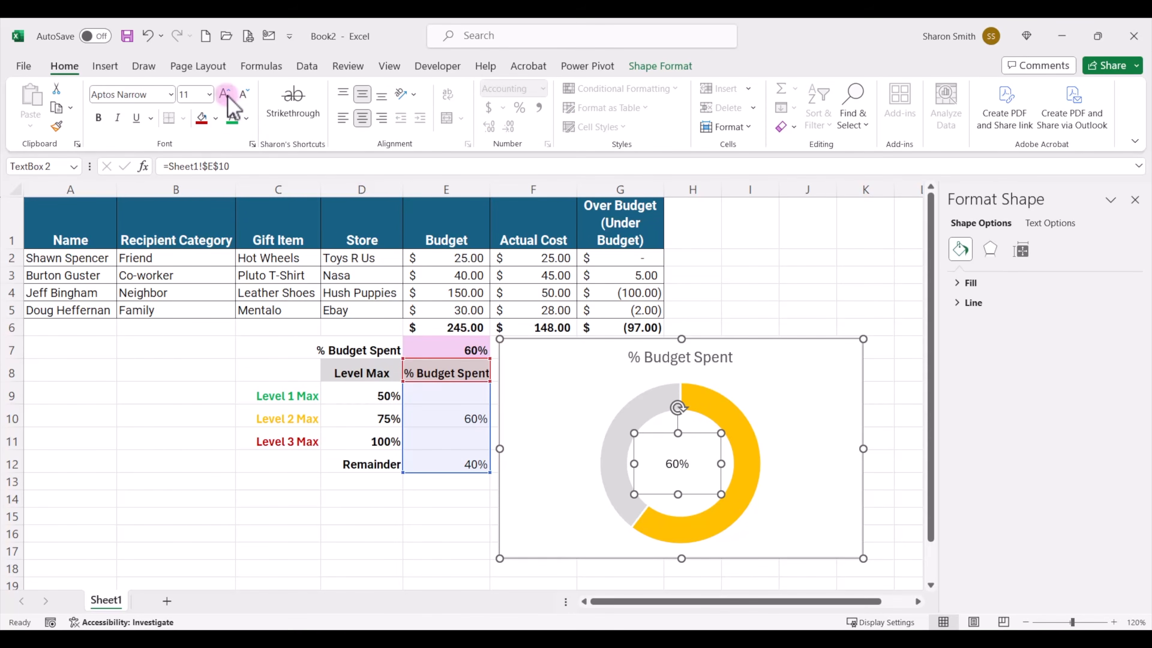
pyautogui.click(226, 95)
pyautogui.click(226, 94)
pyautogui.click(226, 94)
pyautogui.click(226, 95)
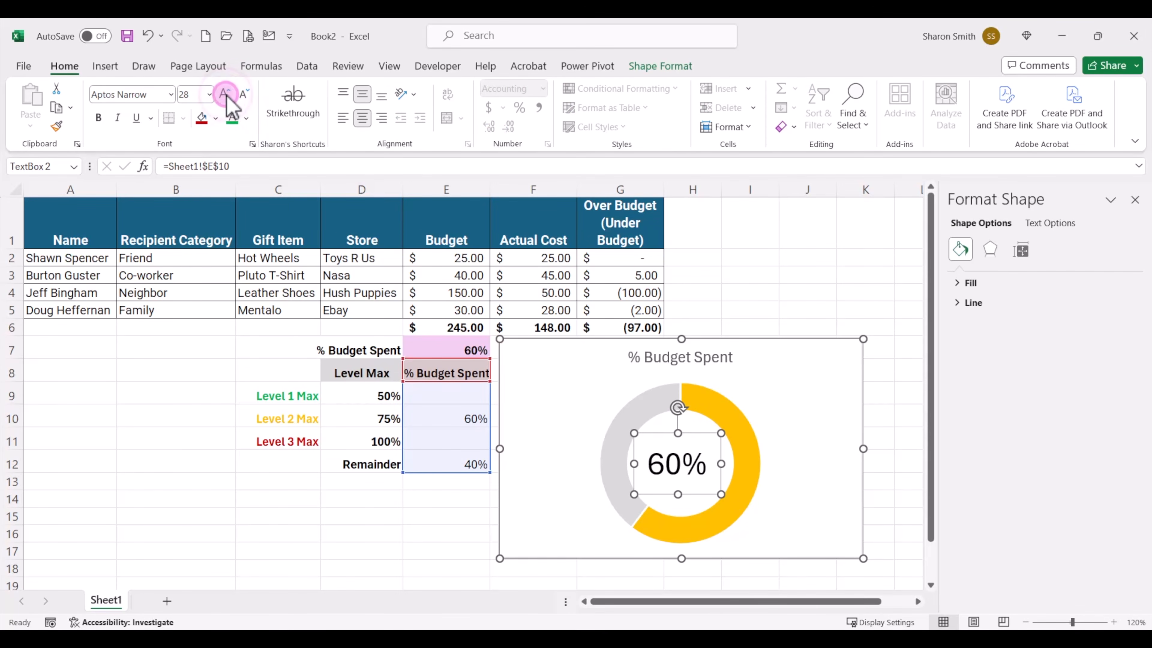
pyautogui.click(246, 118)
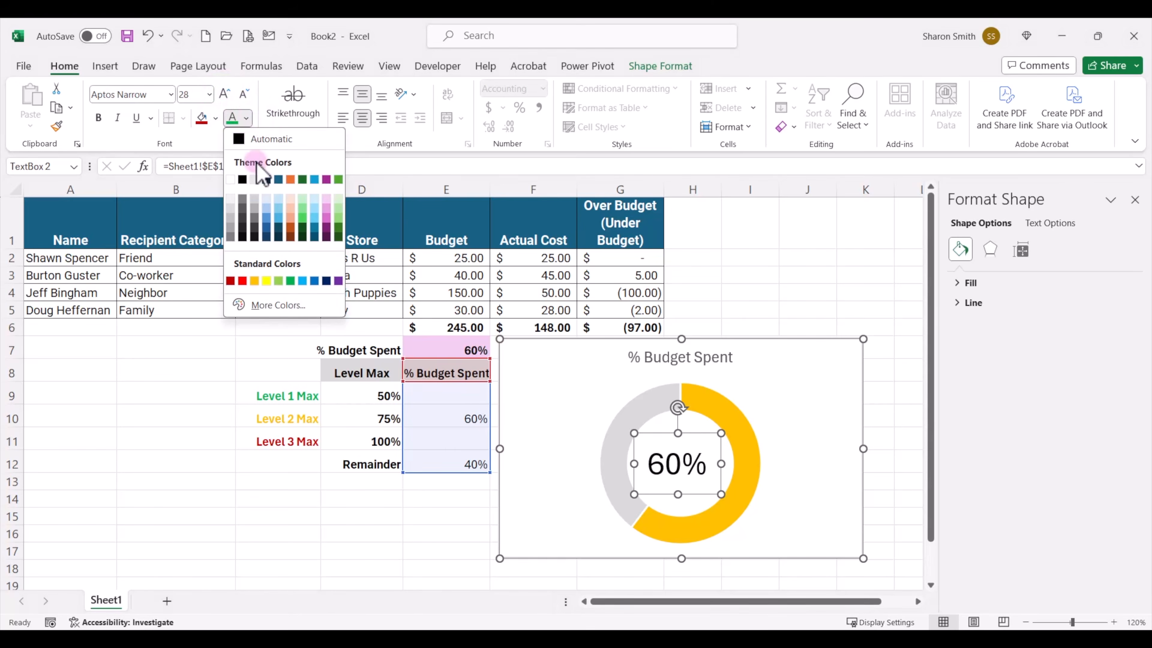
pyautogui.click(255, 281)
pyautogui.click(98, 118)
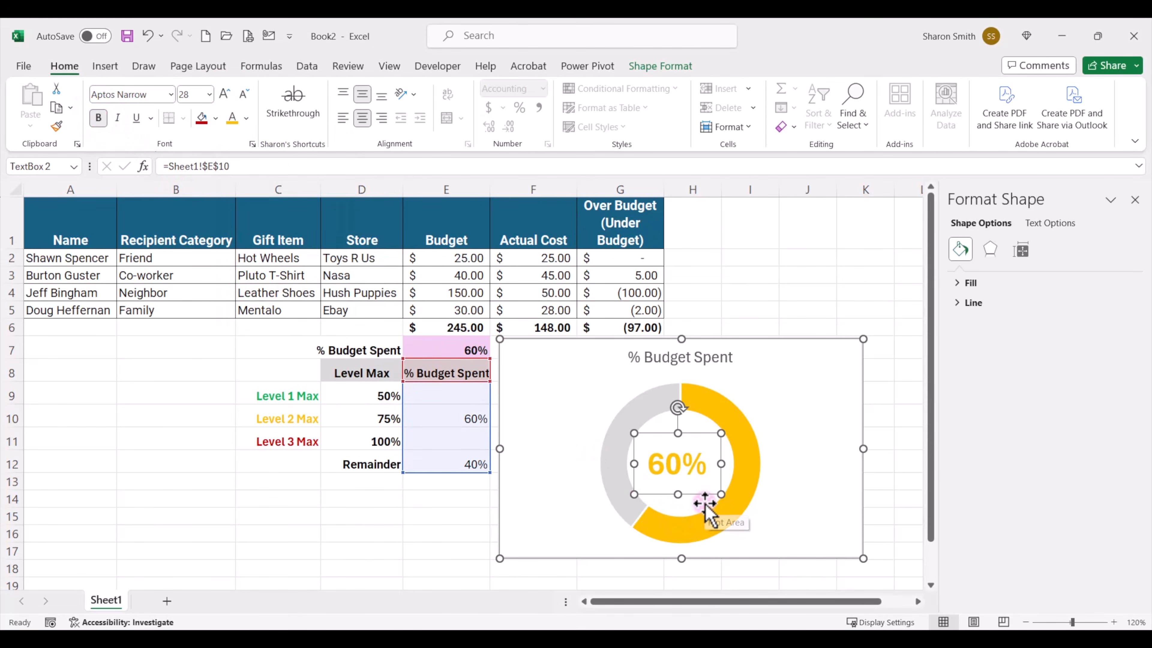
# Duplicate the Level 2 text box and link the copy to the Level 3 percentage with =Sheet1!$E$11
pyautogui.hotkey('ctrl', 'd')
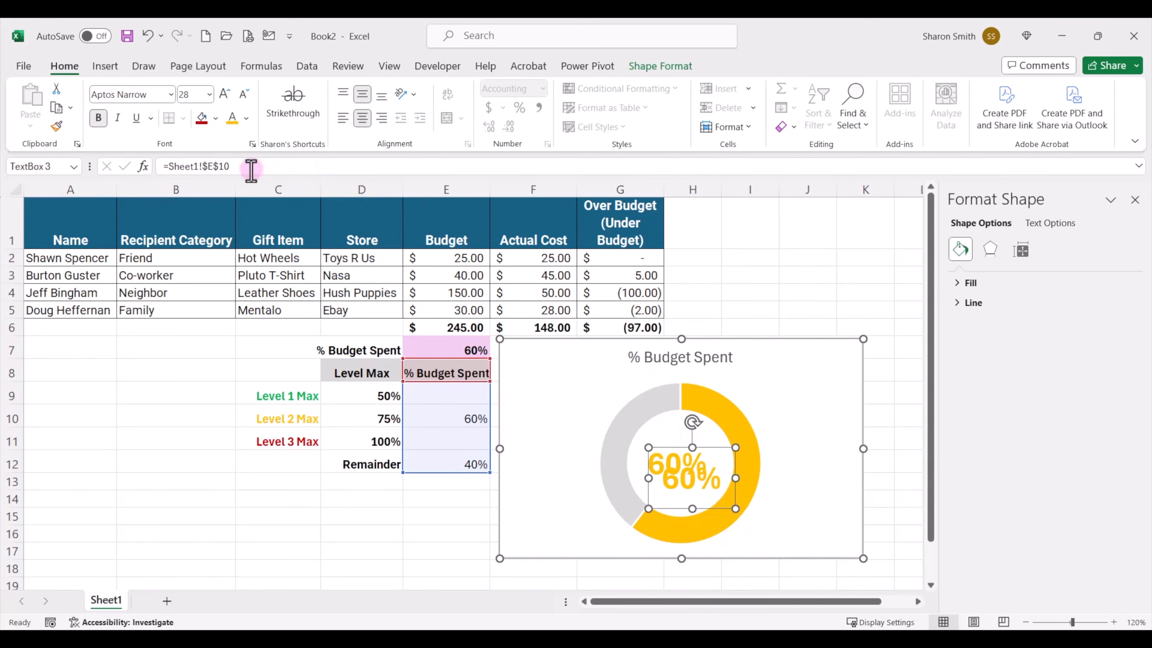
pyautogui.click(231, 167)
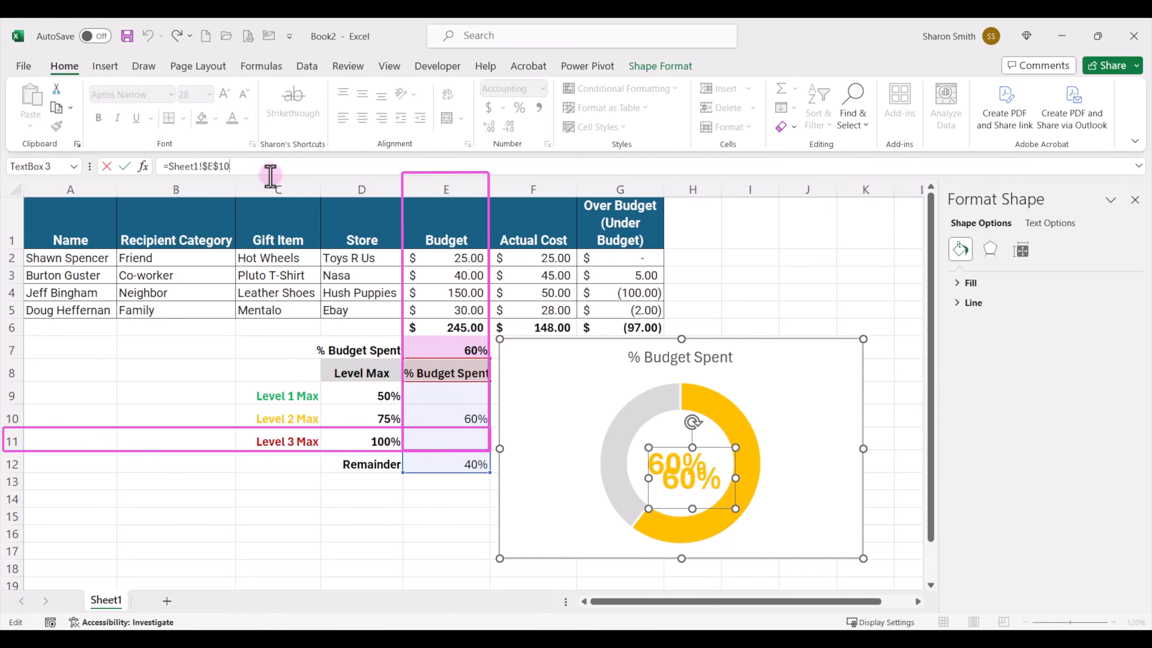
pyautogui.press('BackSpace')
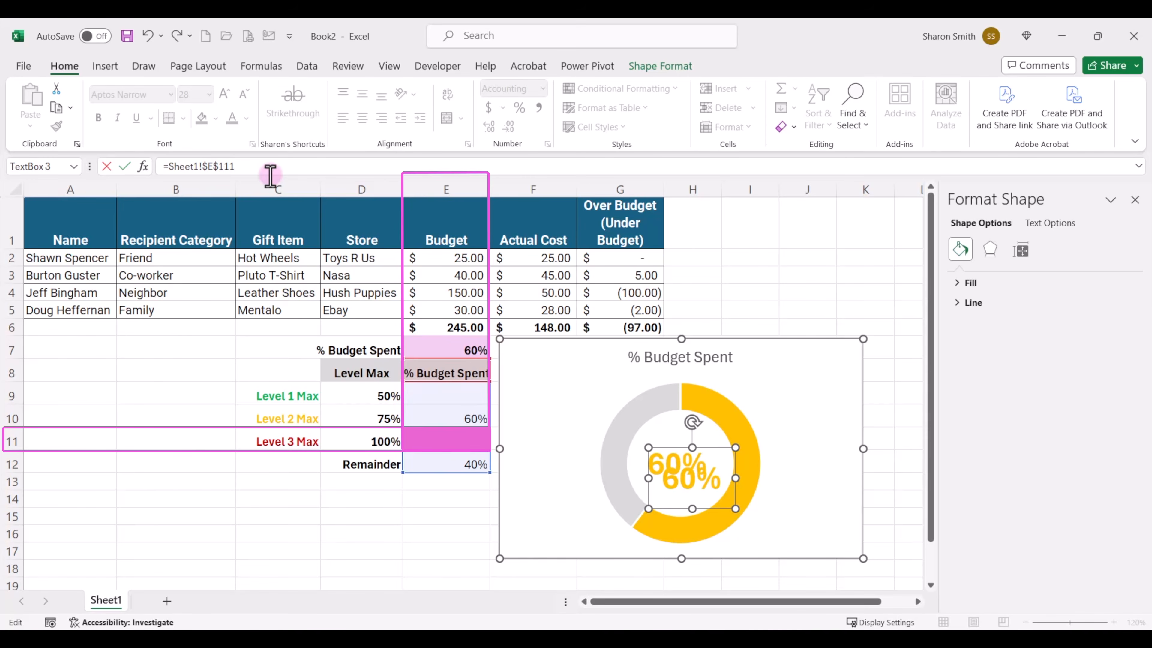
pyautogui.write('1')
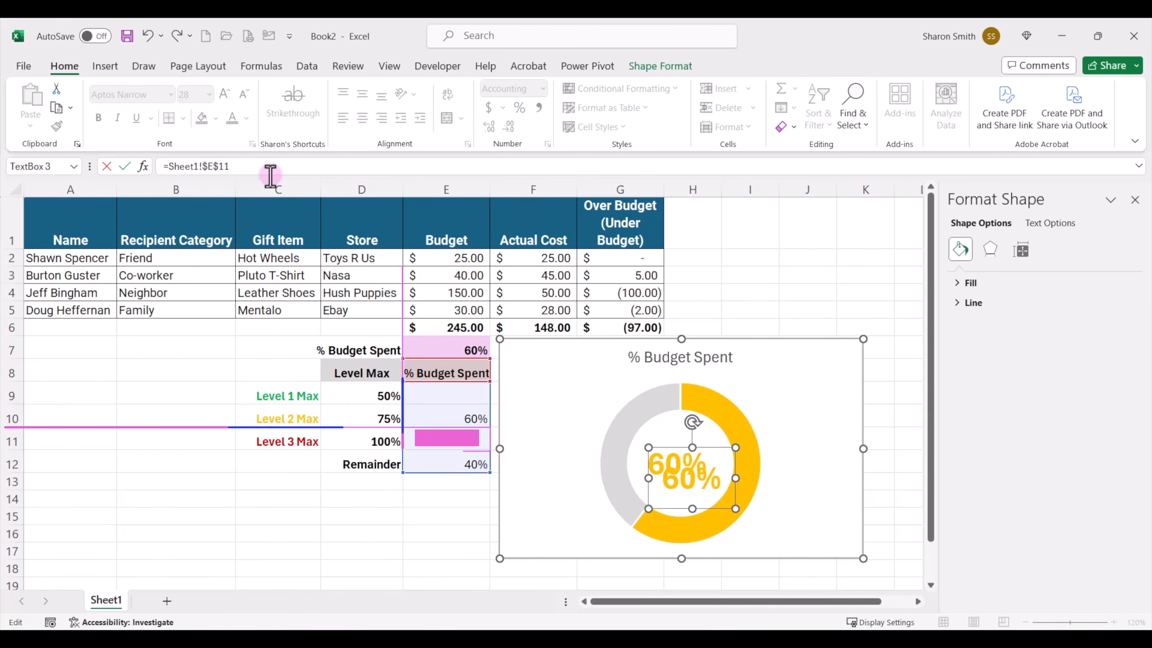
pyautogui.press('Return')
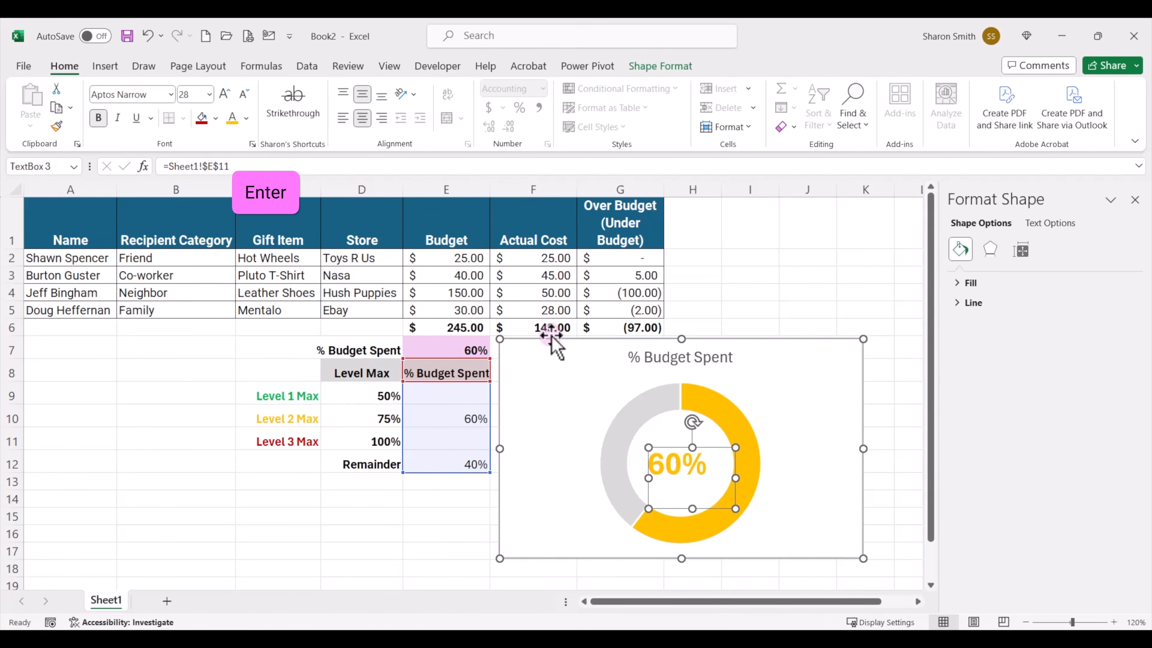
# Set the actual cost in F4 to 100 and move the Level 3 text box to the center of the doughnut hole
pyautogui.click(532, 295)
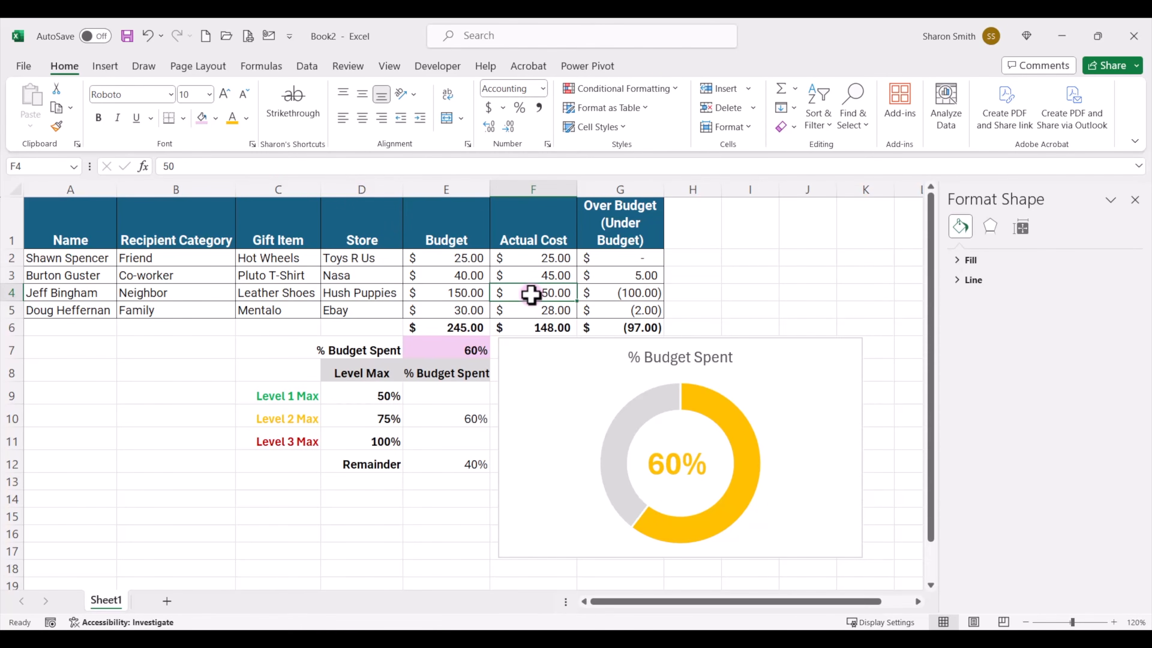
pyautogui.write('100')
pyautogui.press('Return')
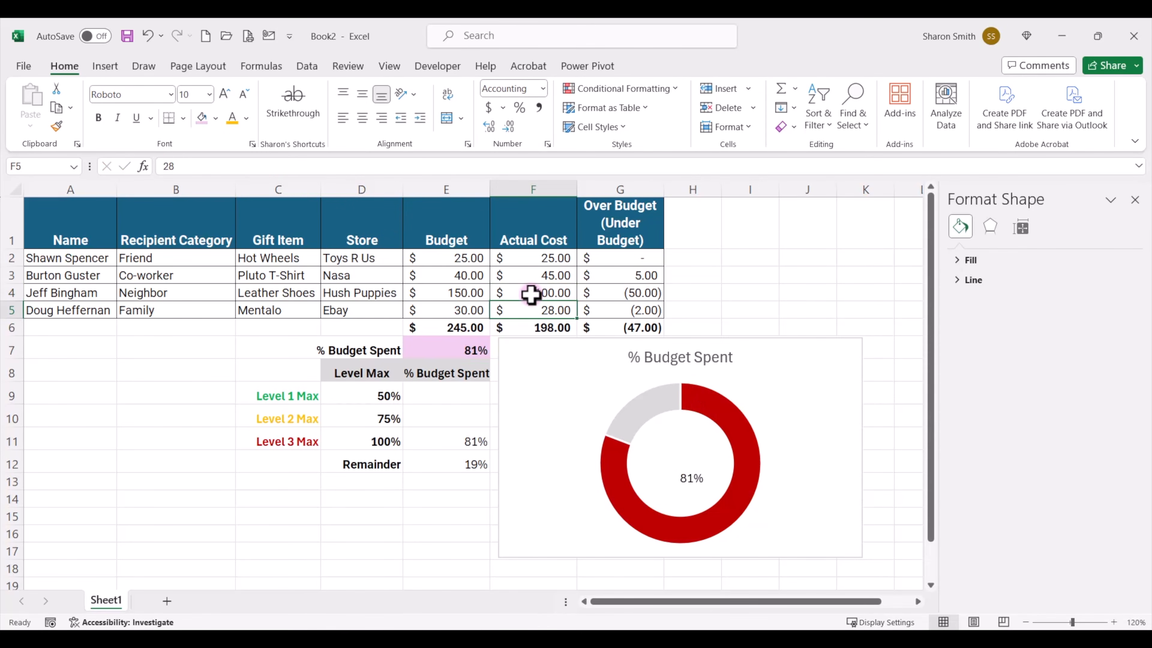
pyautogui.click(697, 476)
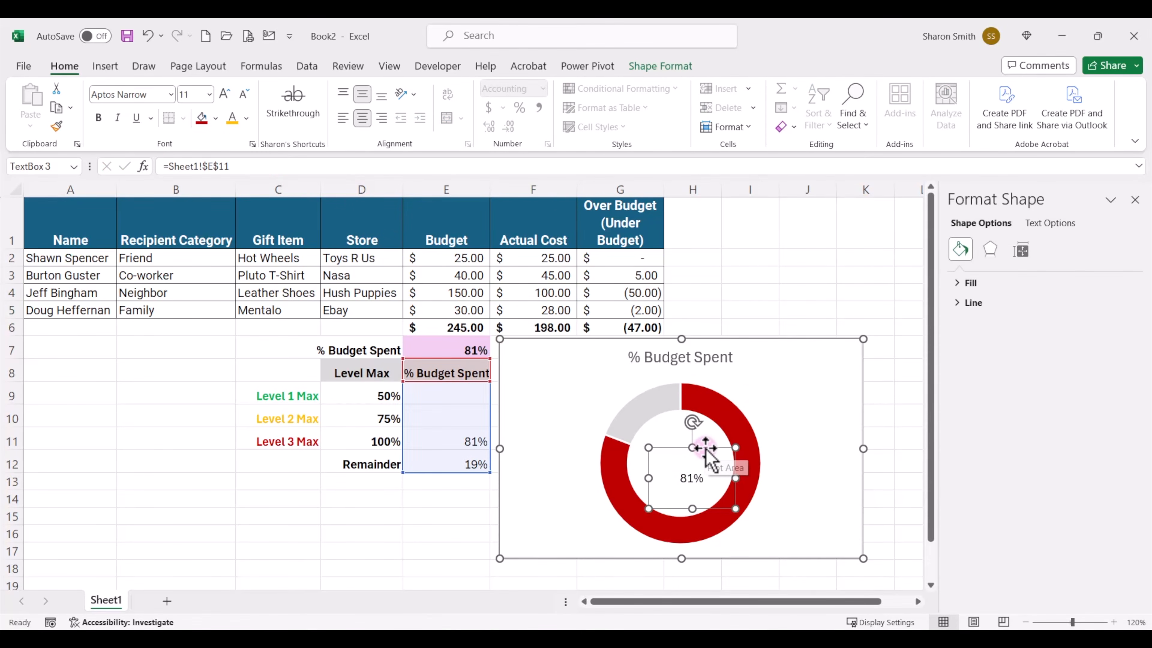
pyautogui.moveTo(704, 447); pyautogui.dragTo(692, 436)
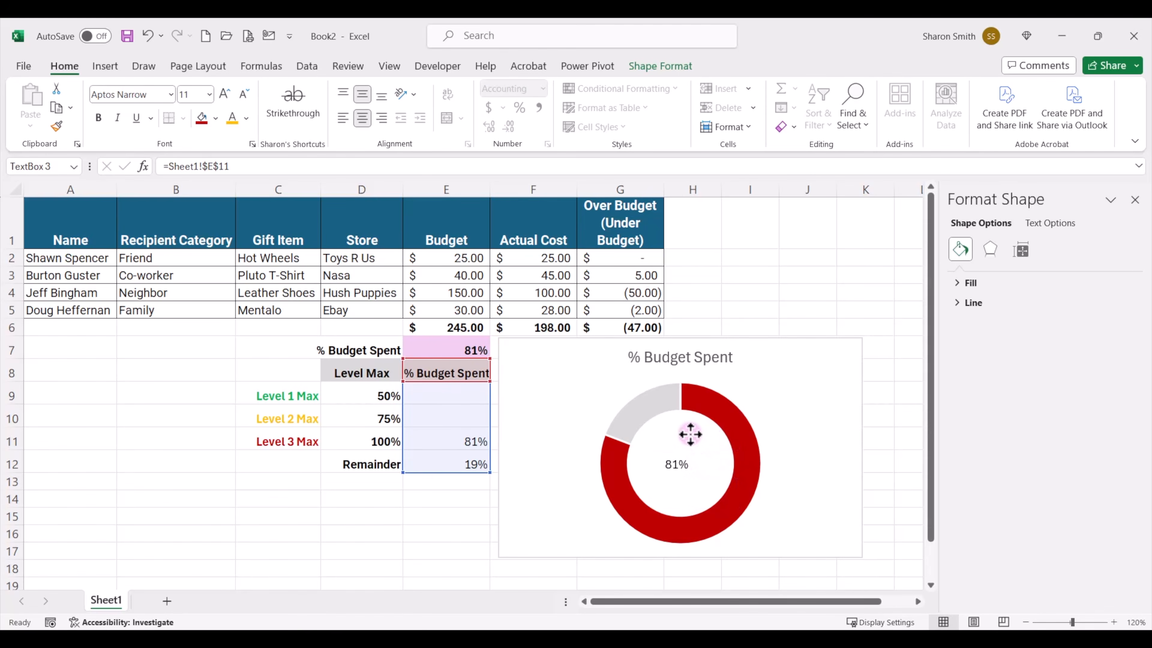
# Format the Level 3 percentage in the doughnut hole as bold 28 pt text in standard dark red
pyautogui.moveTo(689, 435); pyautogui.dragTo(690, 433)
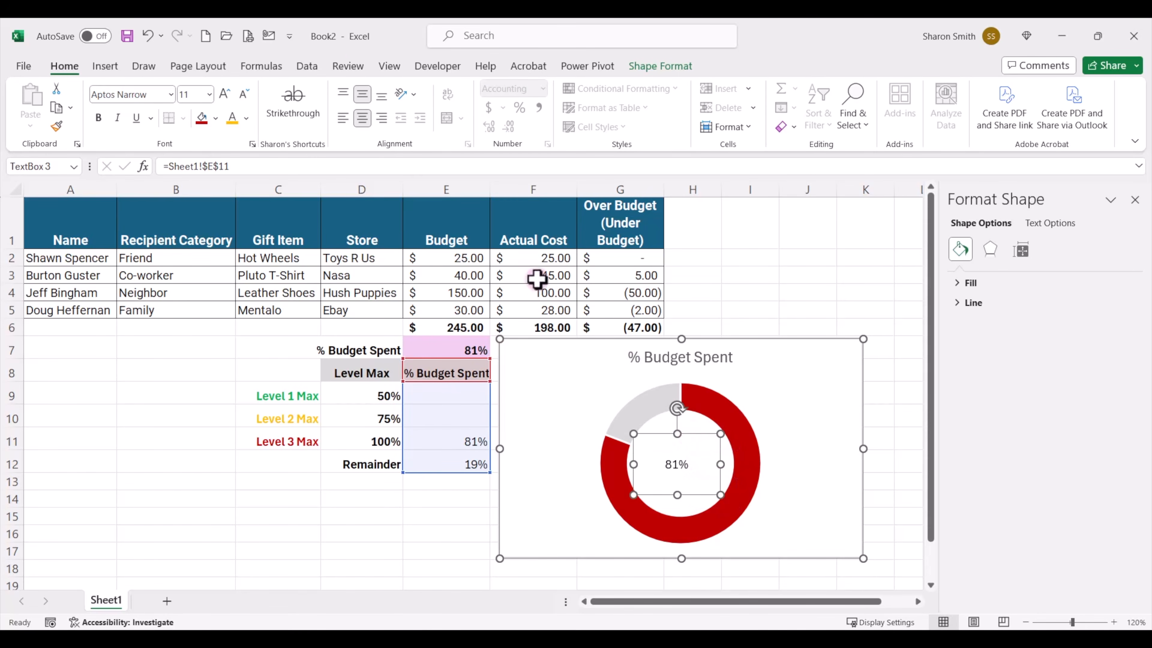
pyautogui.click(225, 93)
pyautogui.click(224, 93)
pyautogui.click(224, 93)
pyautogui.click(224, 93)
pyautogui.click(224, 93)
pyautogui.click(225, 93)
pyautogui.click(224, 93)
pyautogui.click(225, 93)
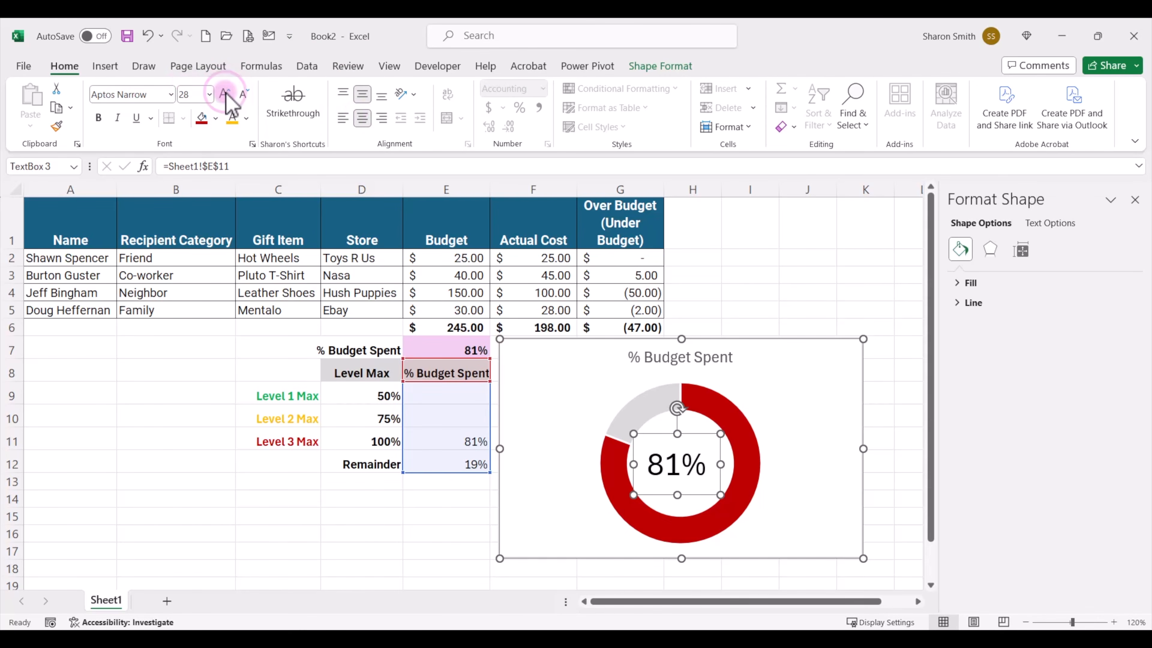
pyautogui.click(247, 119)
pyautogui.click(235, 281)
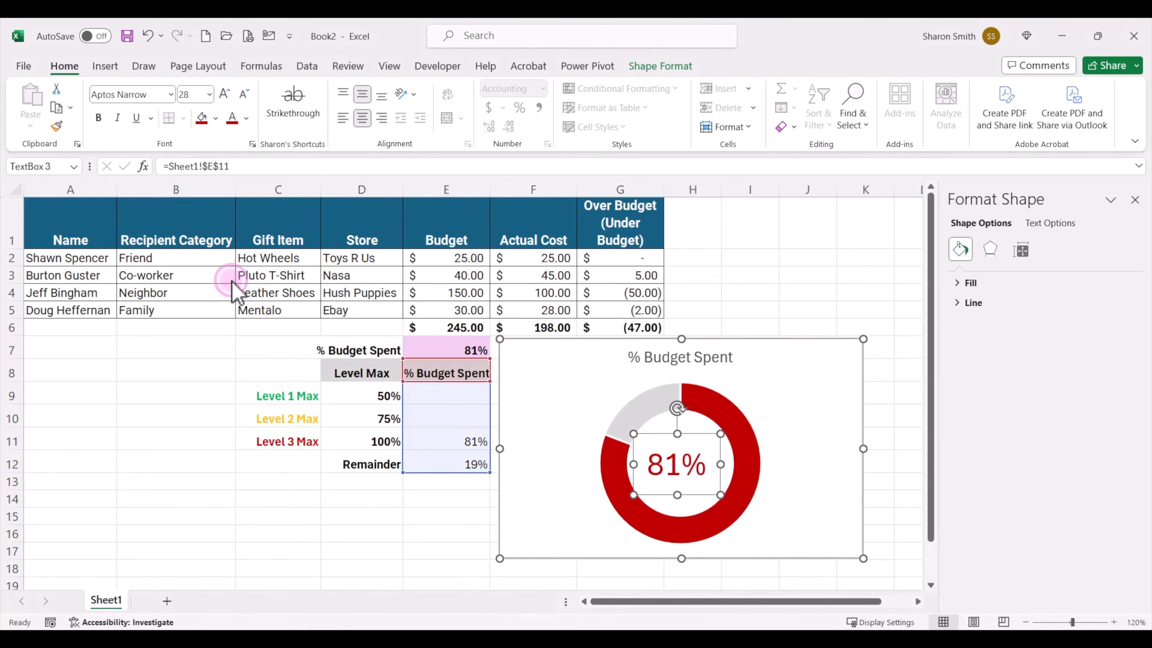
pyautogui.click(98, 118)
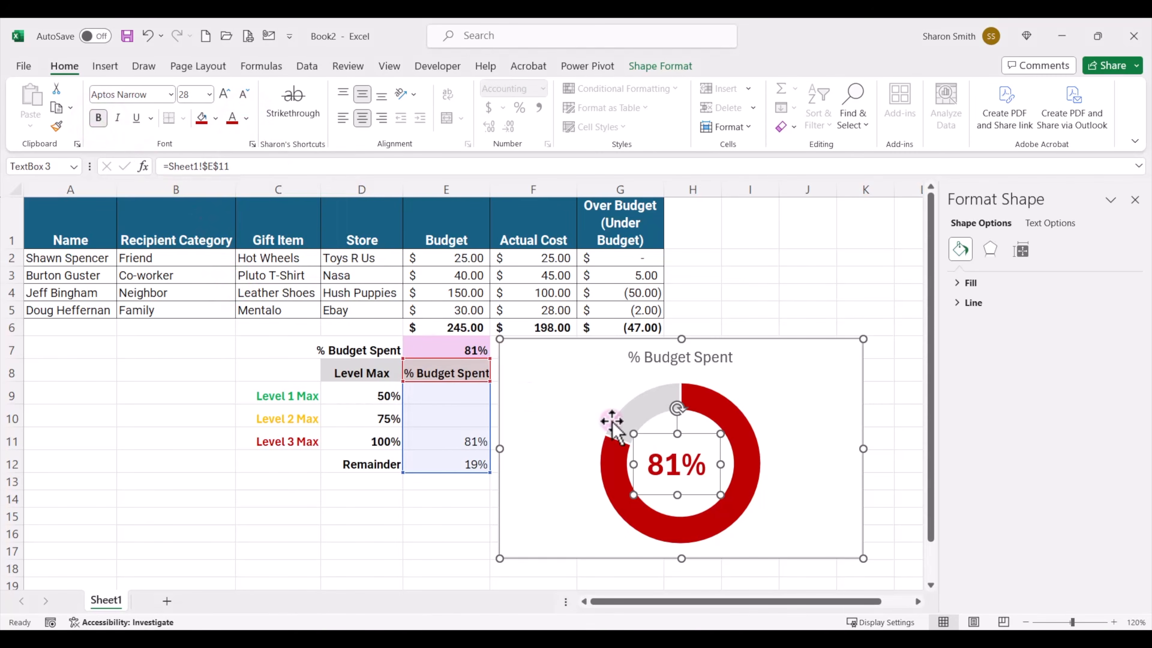
# Test the chart's three color levels by setting the actual cost in F4 to 20, 50 and 100 in turn
pyautogui.click(530, 294)
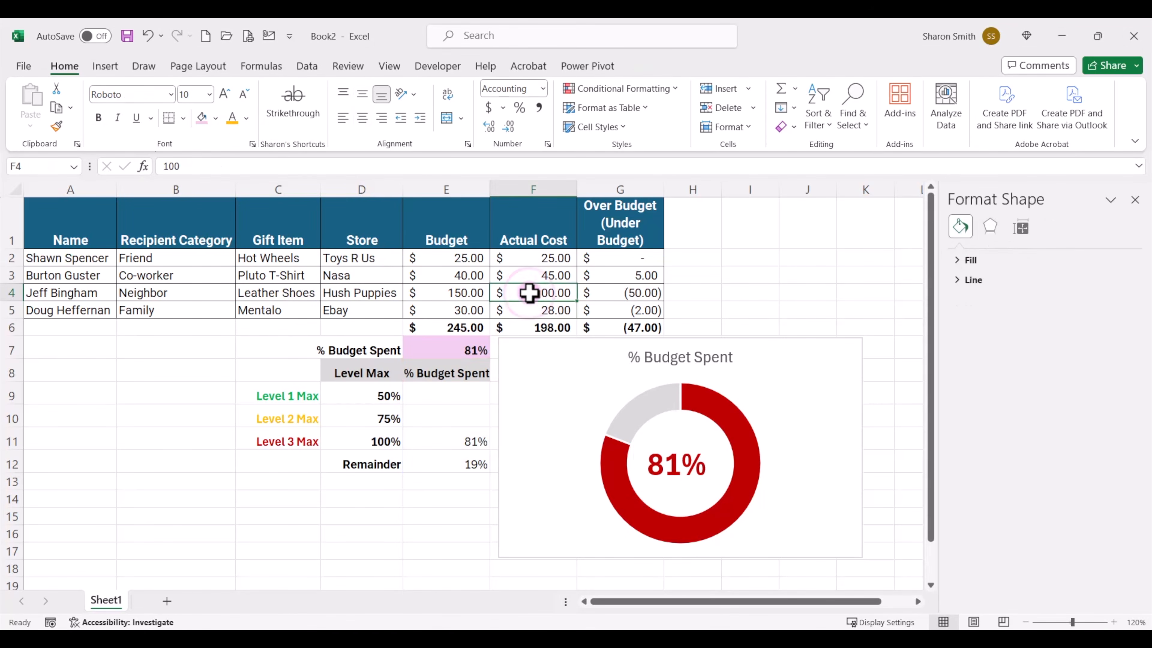
pyautogui.write('20')
pyautogui.press('Return')
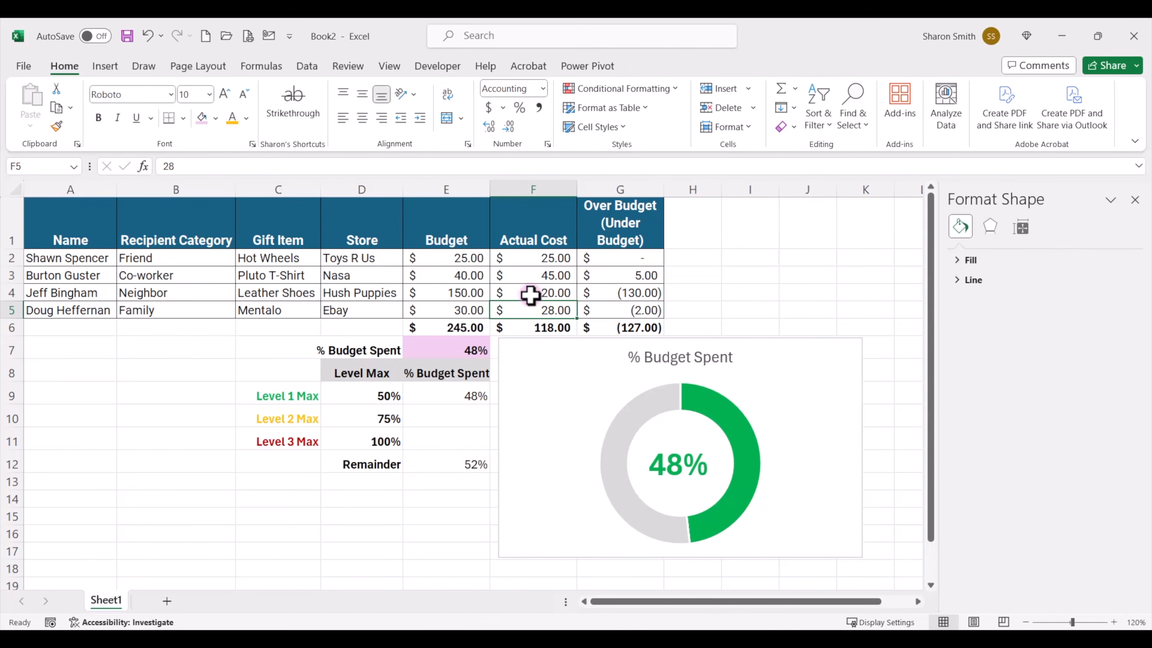
pyautogui.click(526, 294)
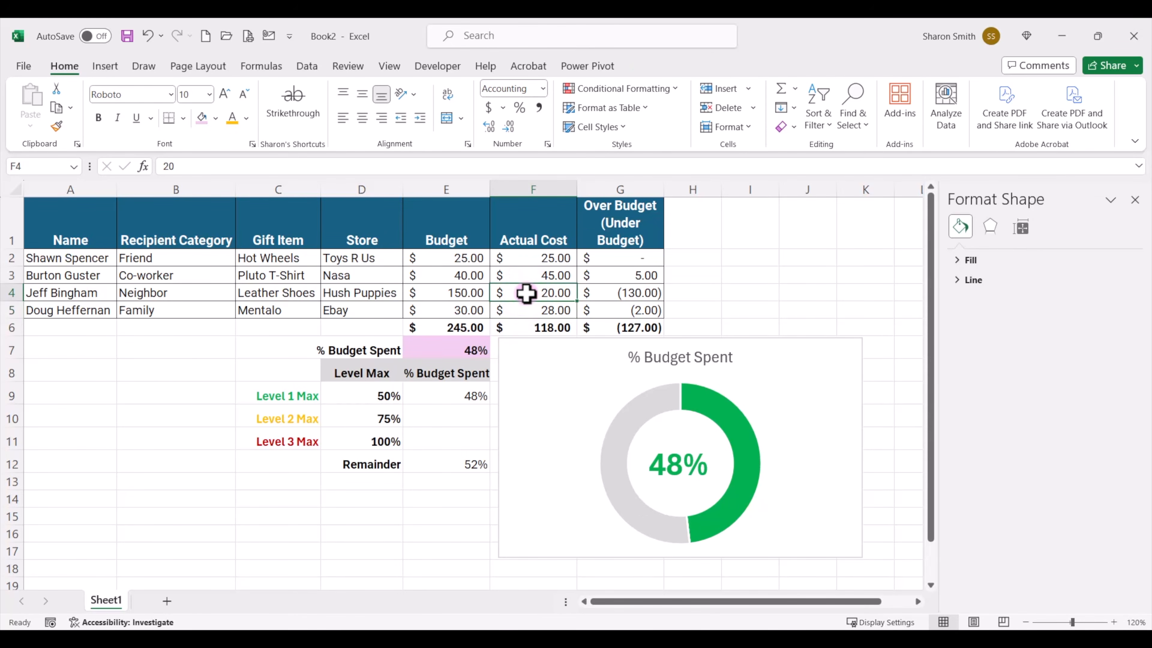
pyautogui.write('50')
pyautogui.press('Return')
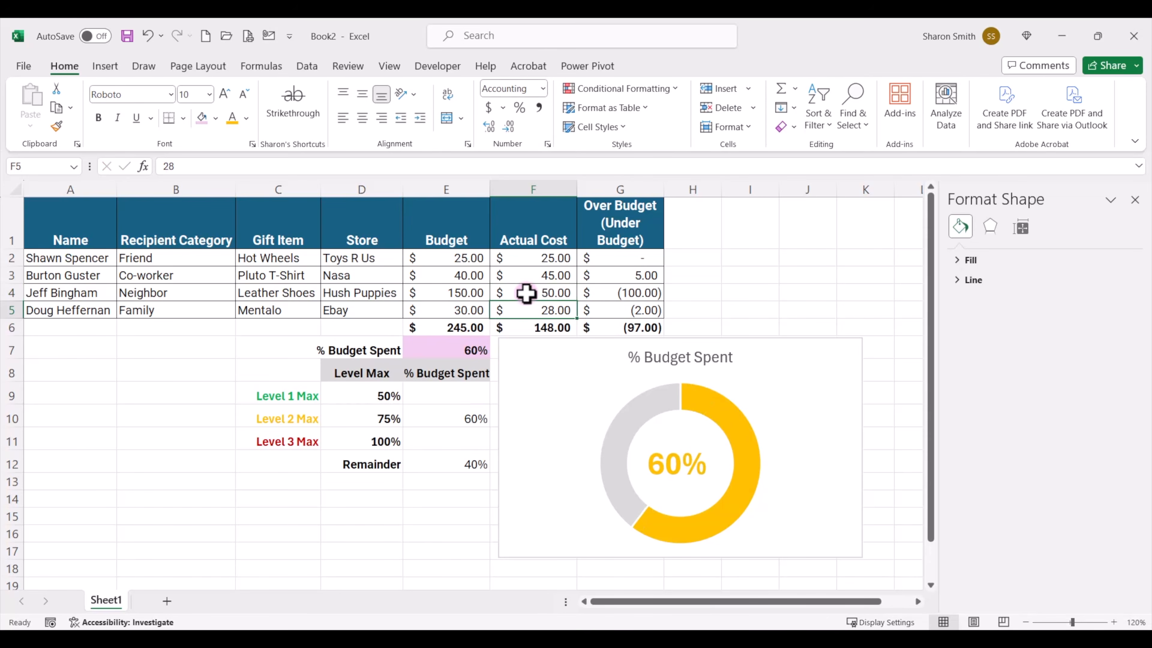
pyautogui.click(526, 294)
pyautogui.write('1')
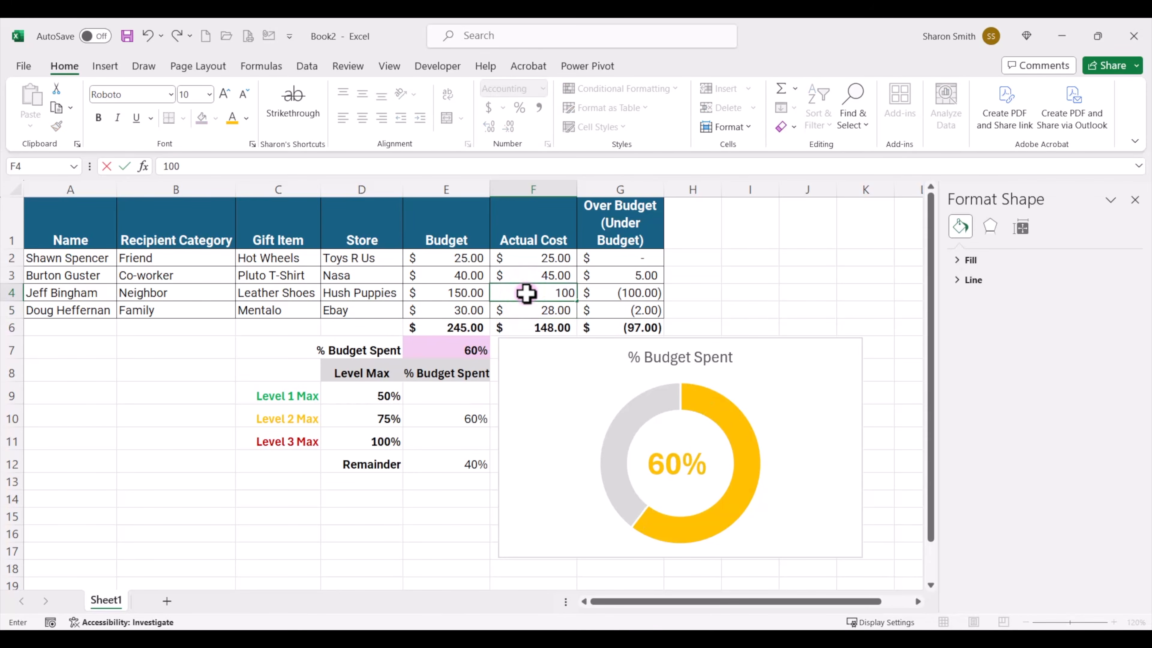
pyautogui.press('Return')
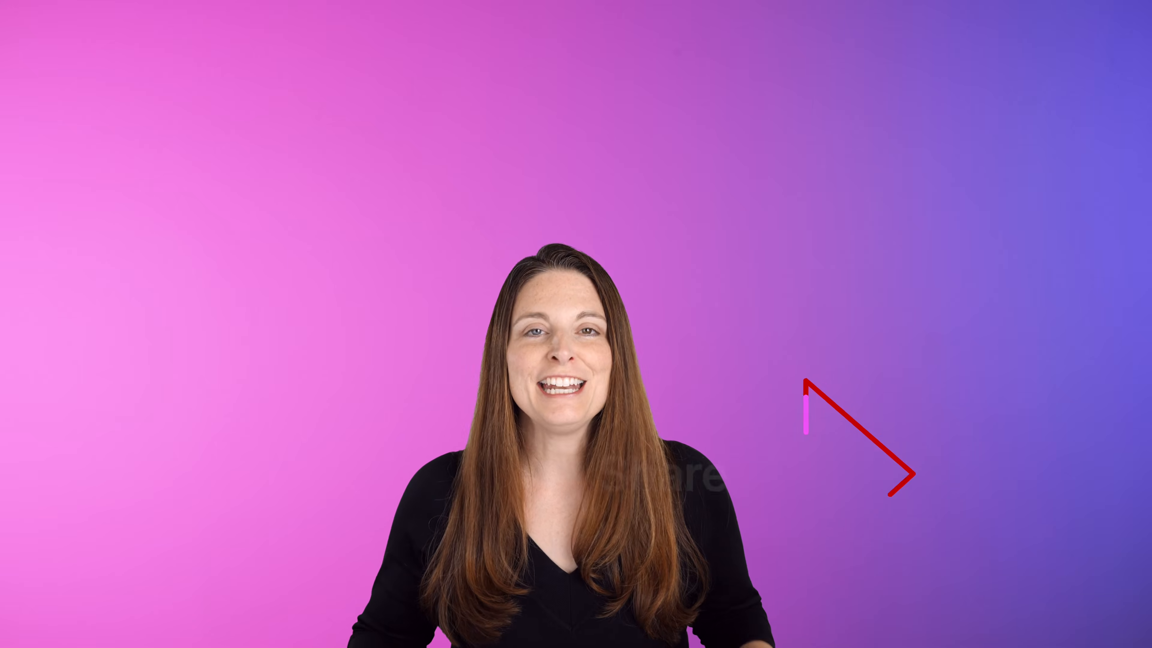